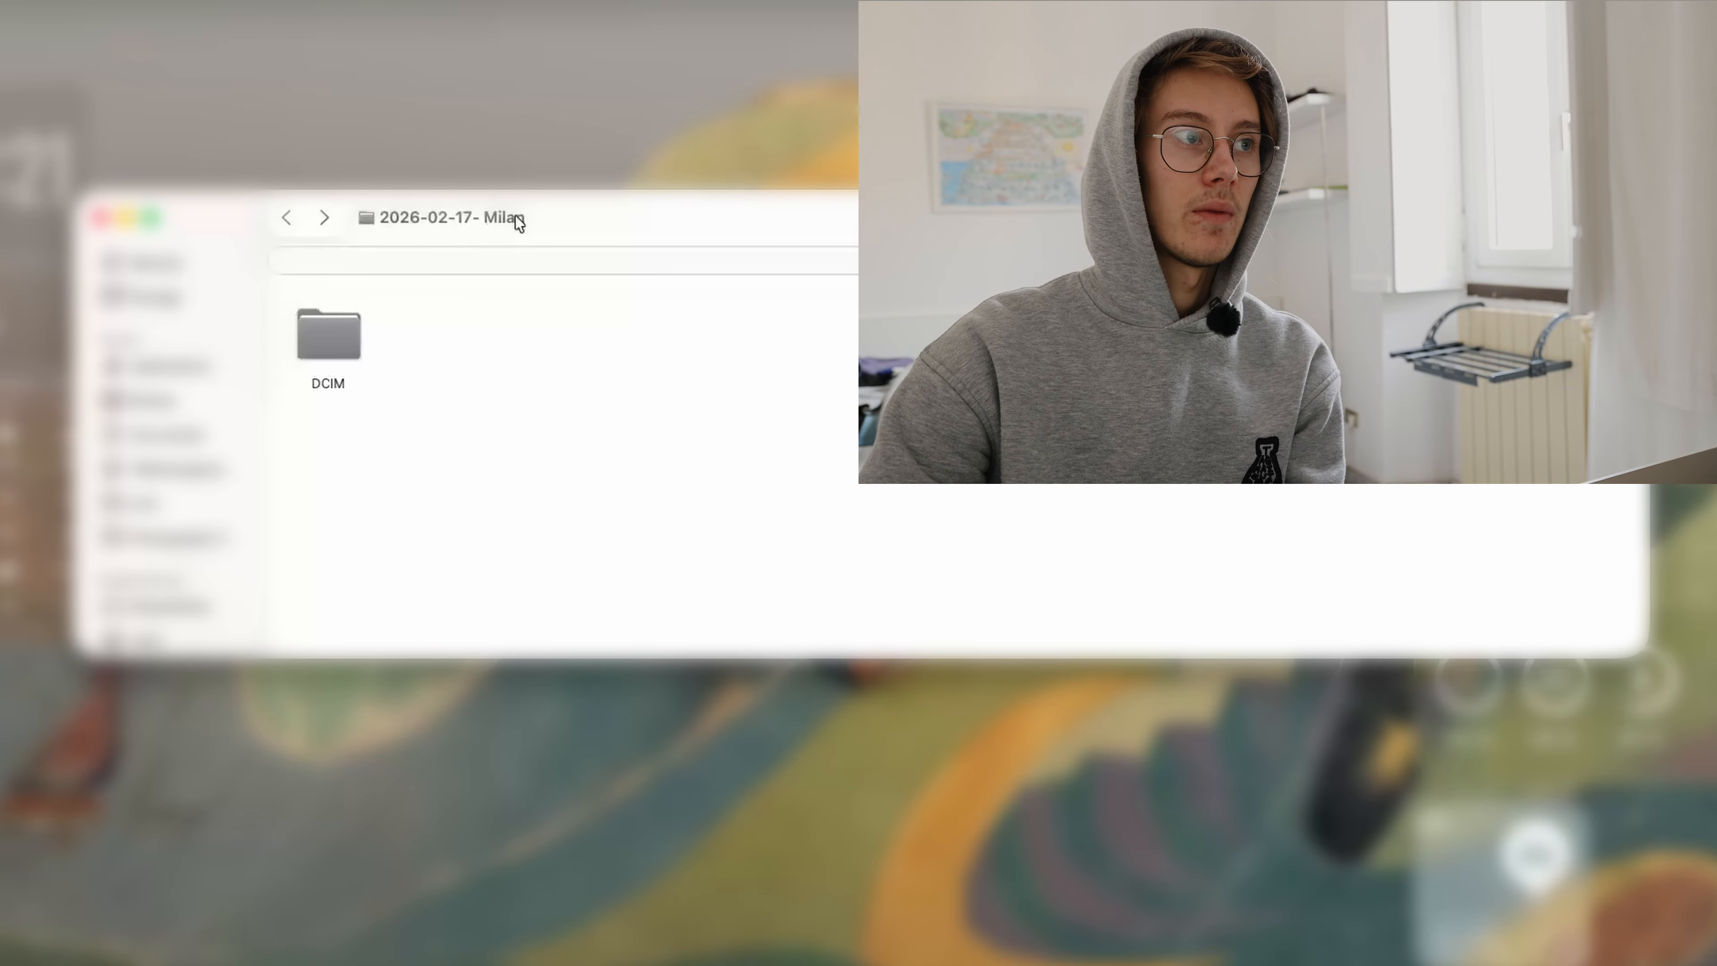
- Look through the photos in the 2026-02-17- Milan folder's DCIM/109_FUJI subfolder and return to the Milan folder
double_click(329, 338)
double_click(335, 337)
scroll(335, 337, "down", 2)
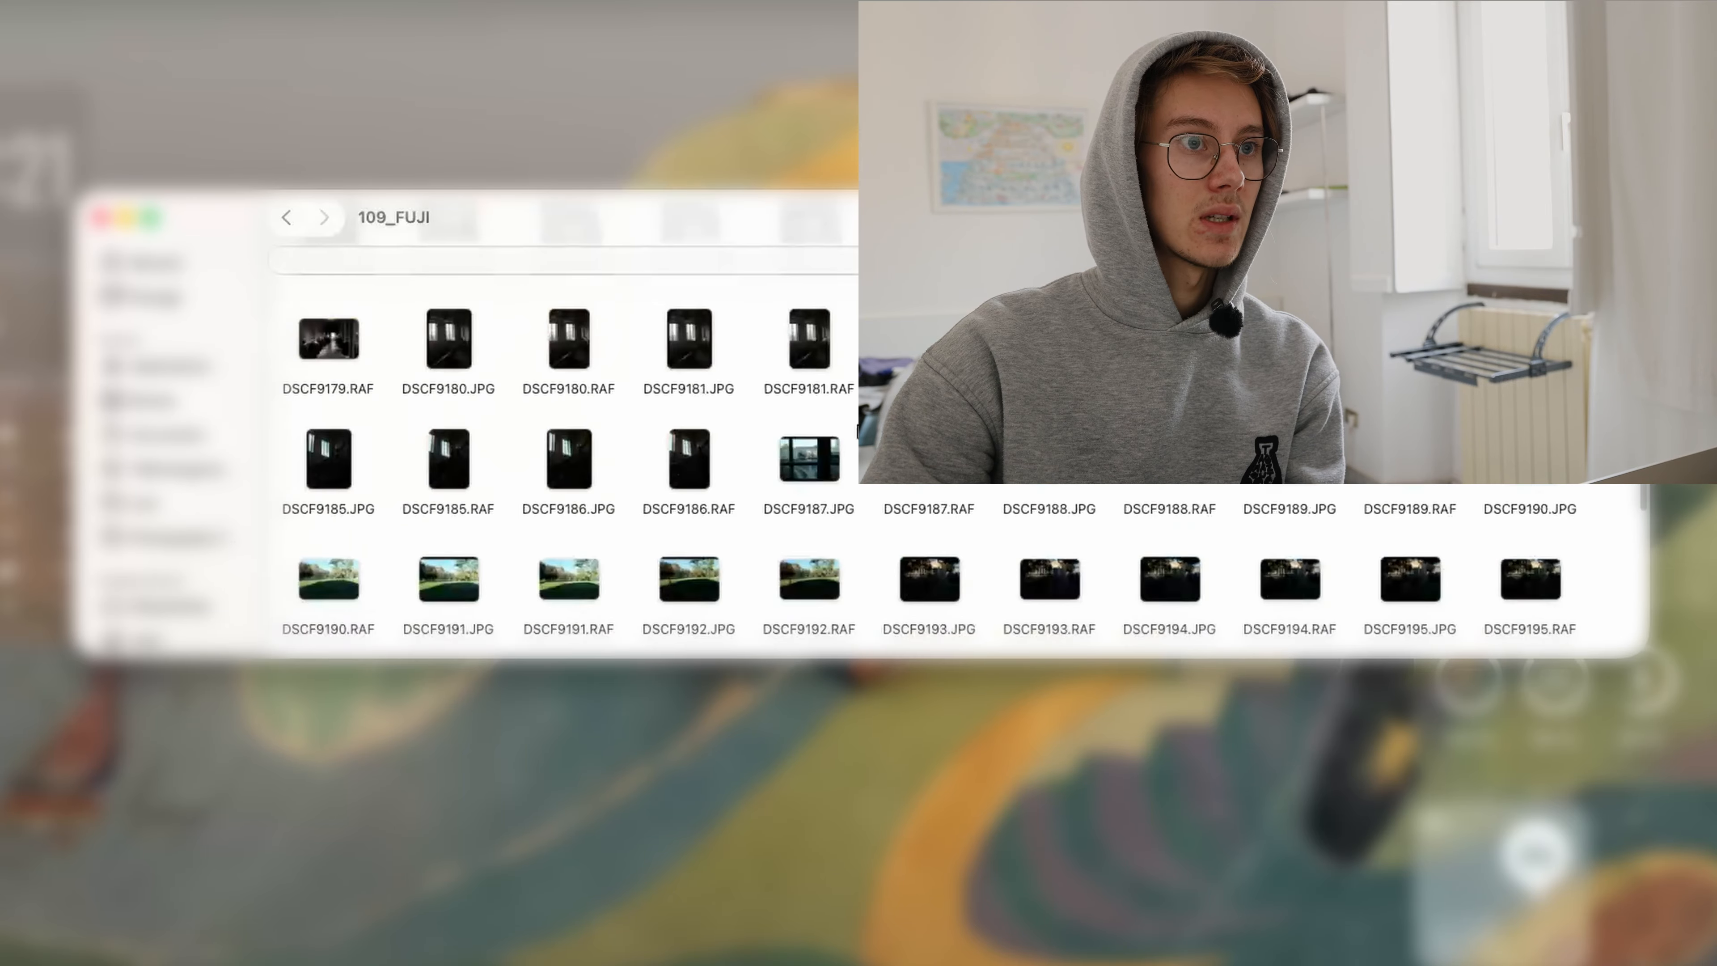
scroll(335, 337, "up", 2)
left_click(288, 218)
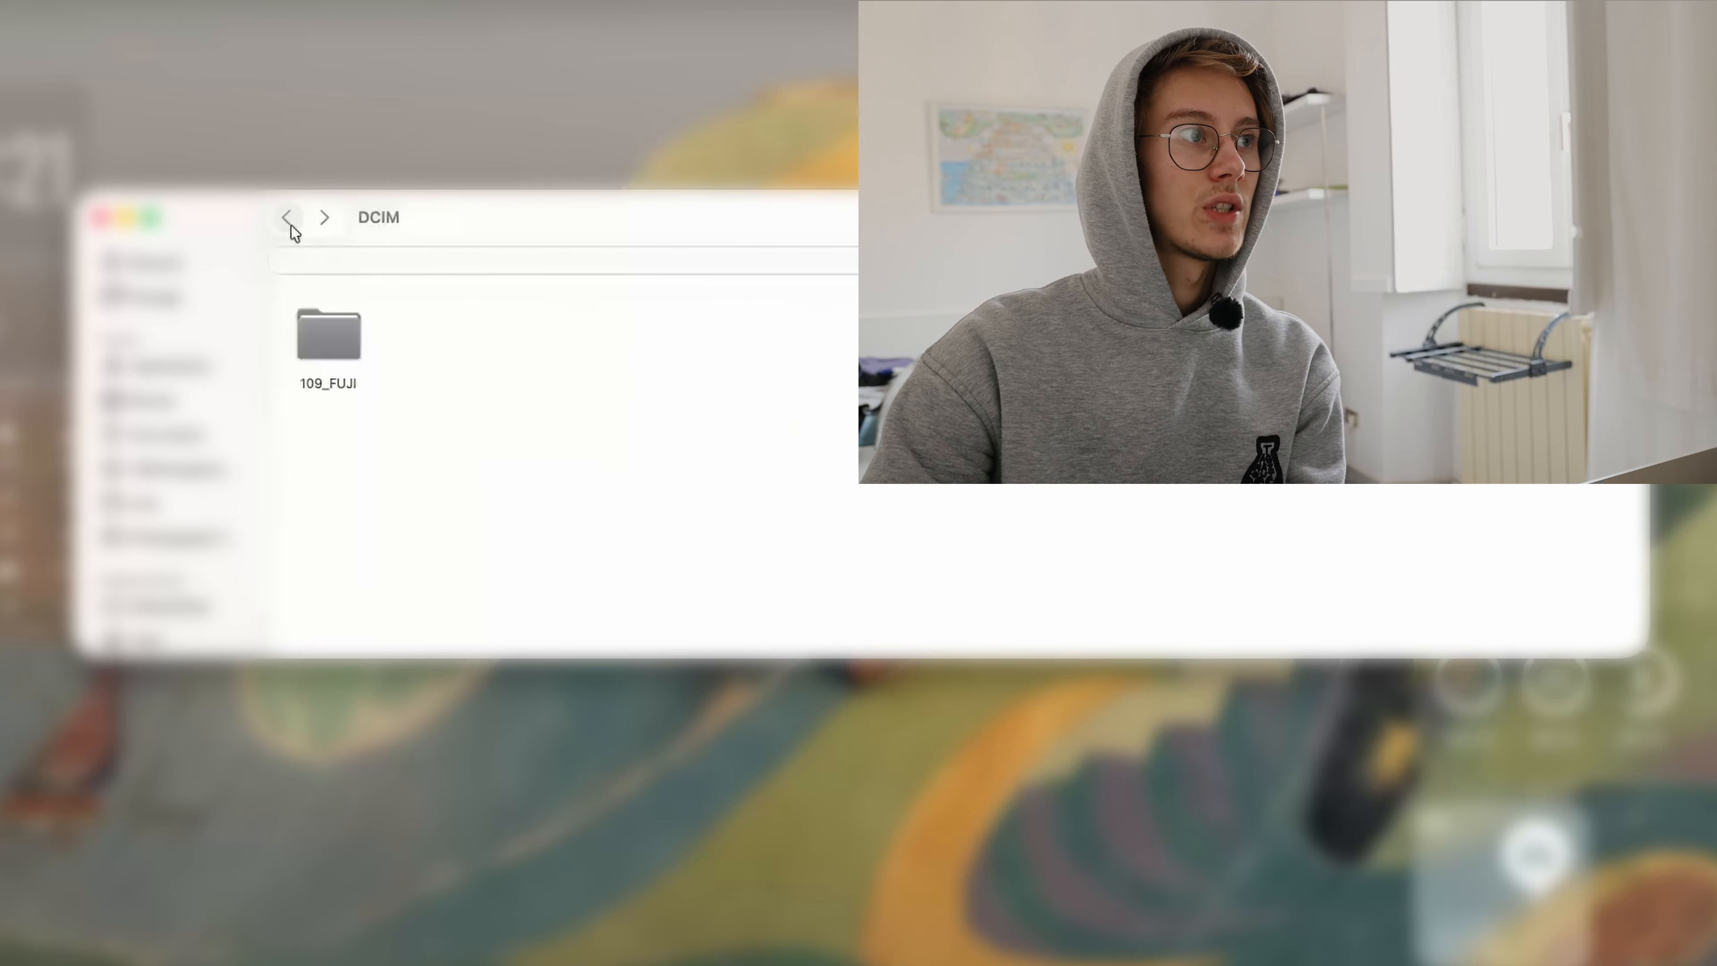
left_click(290, 227)
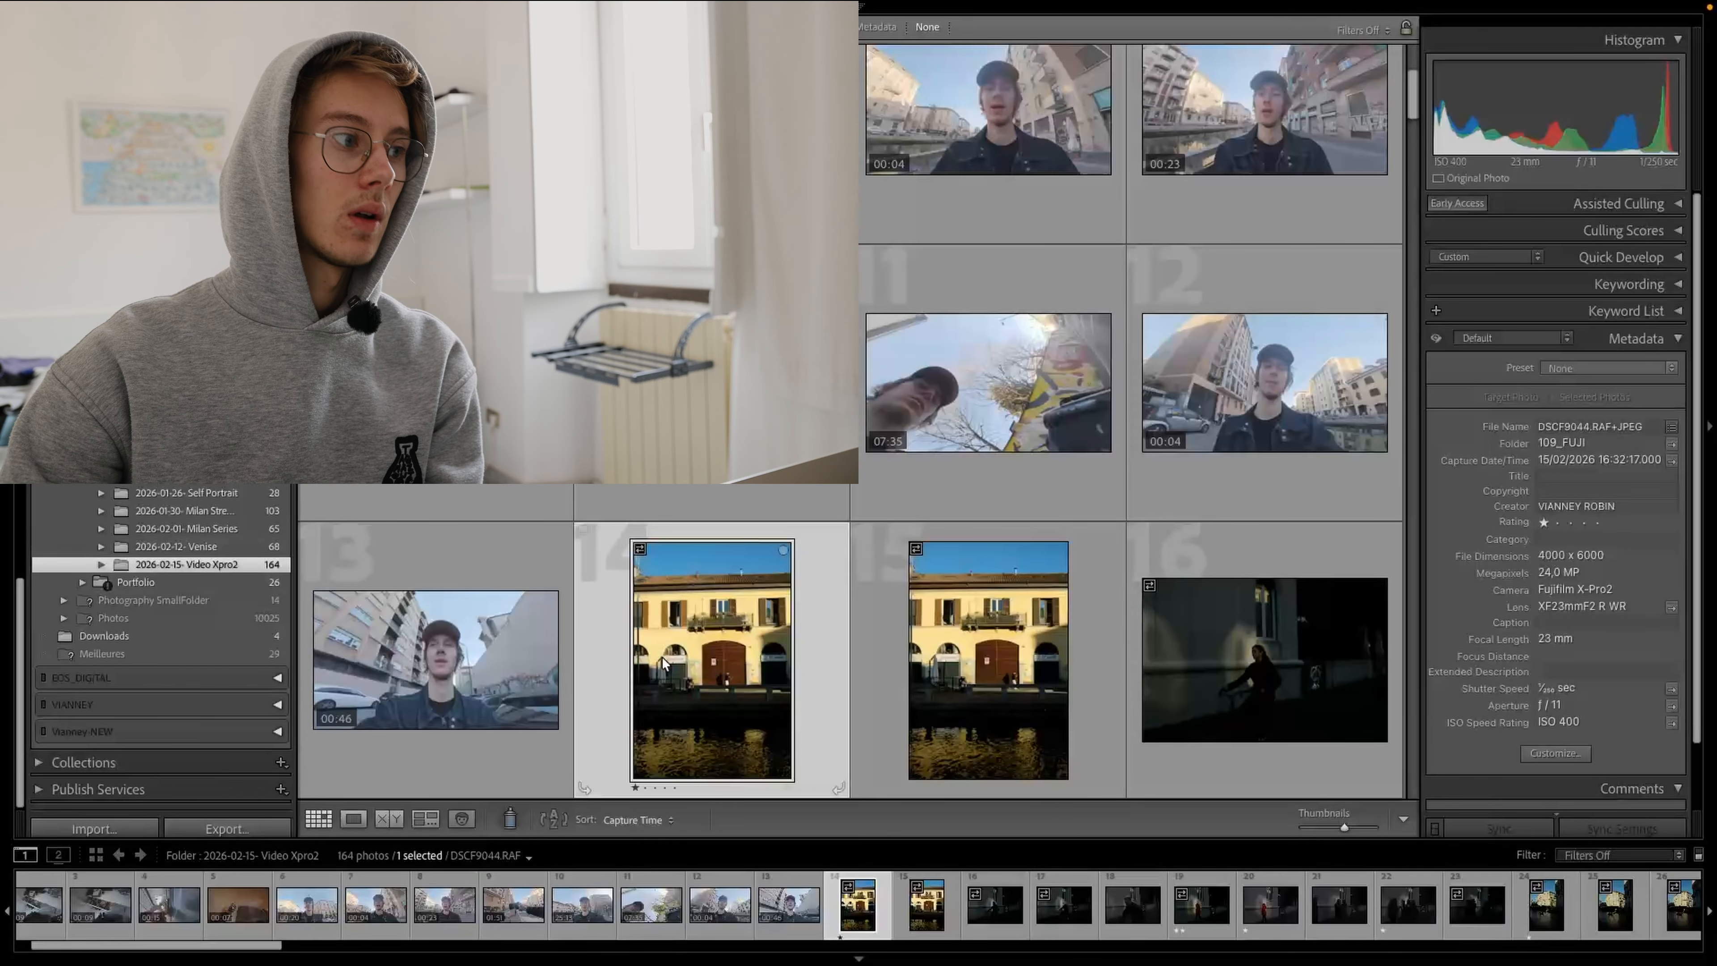
- Switch to Lightroom Classic, import all photos from the 2026-02-17- Milan folder, and show that folder in the library
left_click(94, 829)
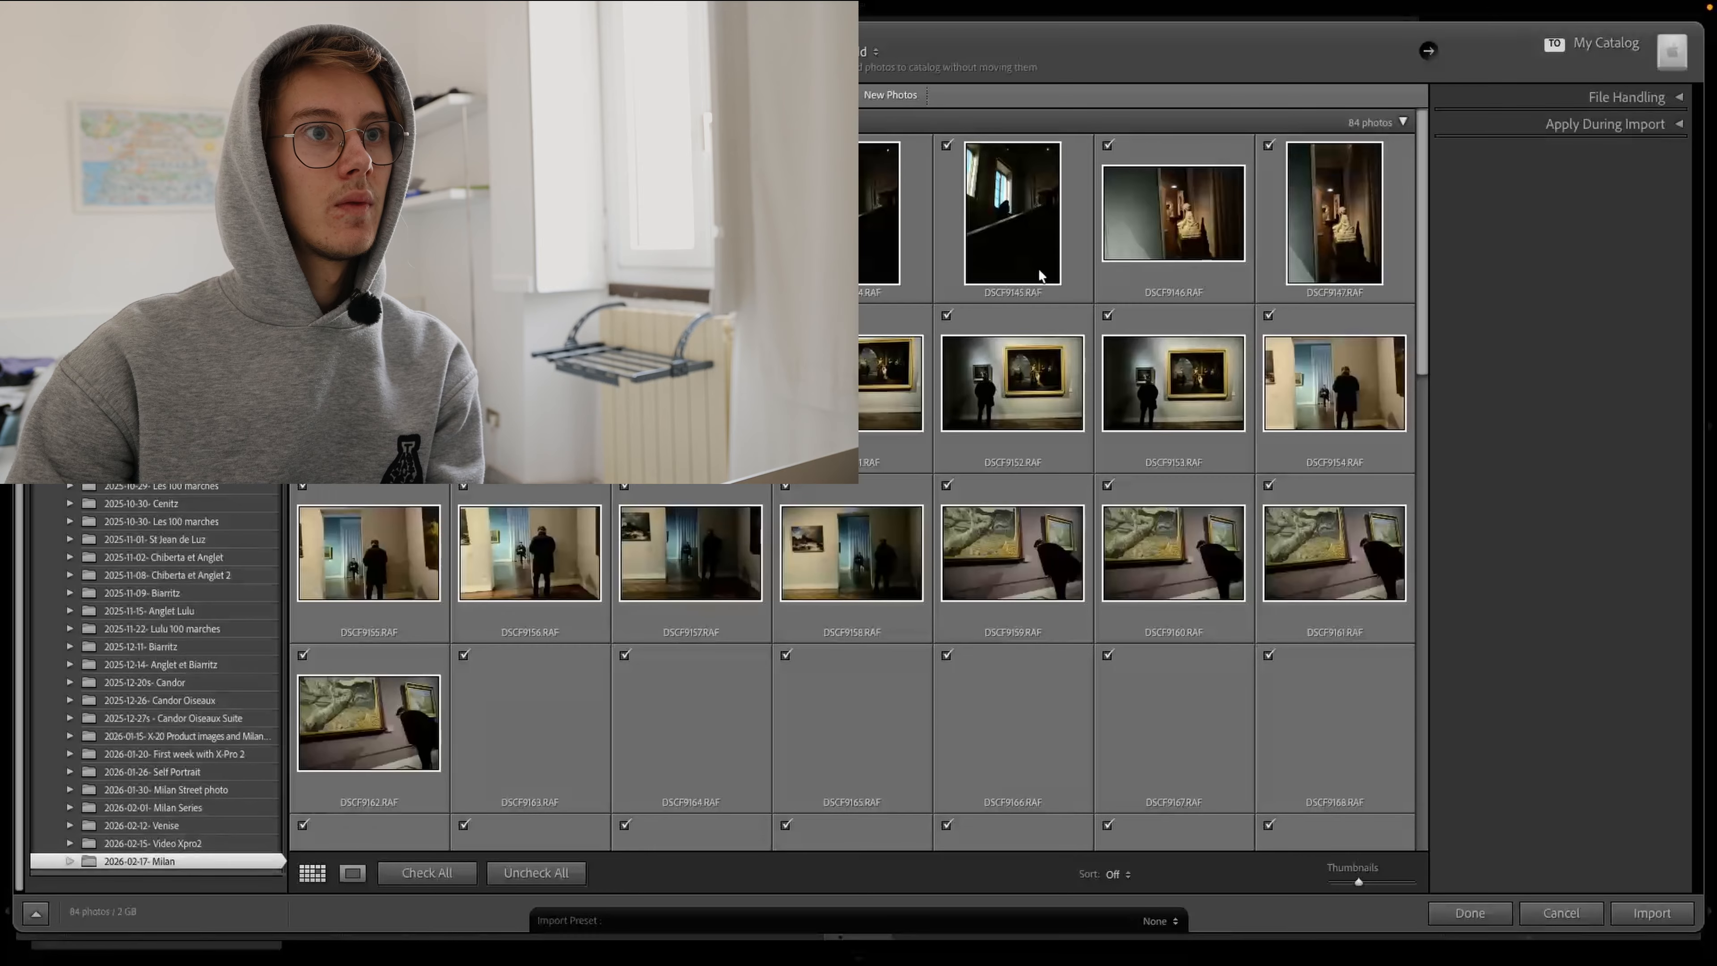
left_click(1651, 915)
left_click(228, 530)
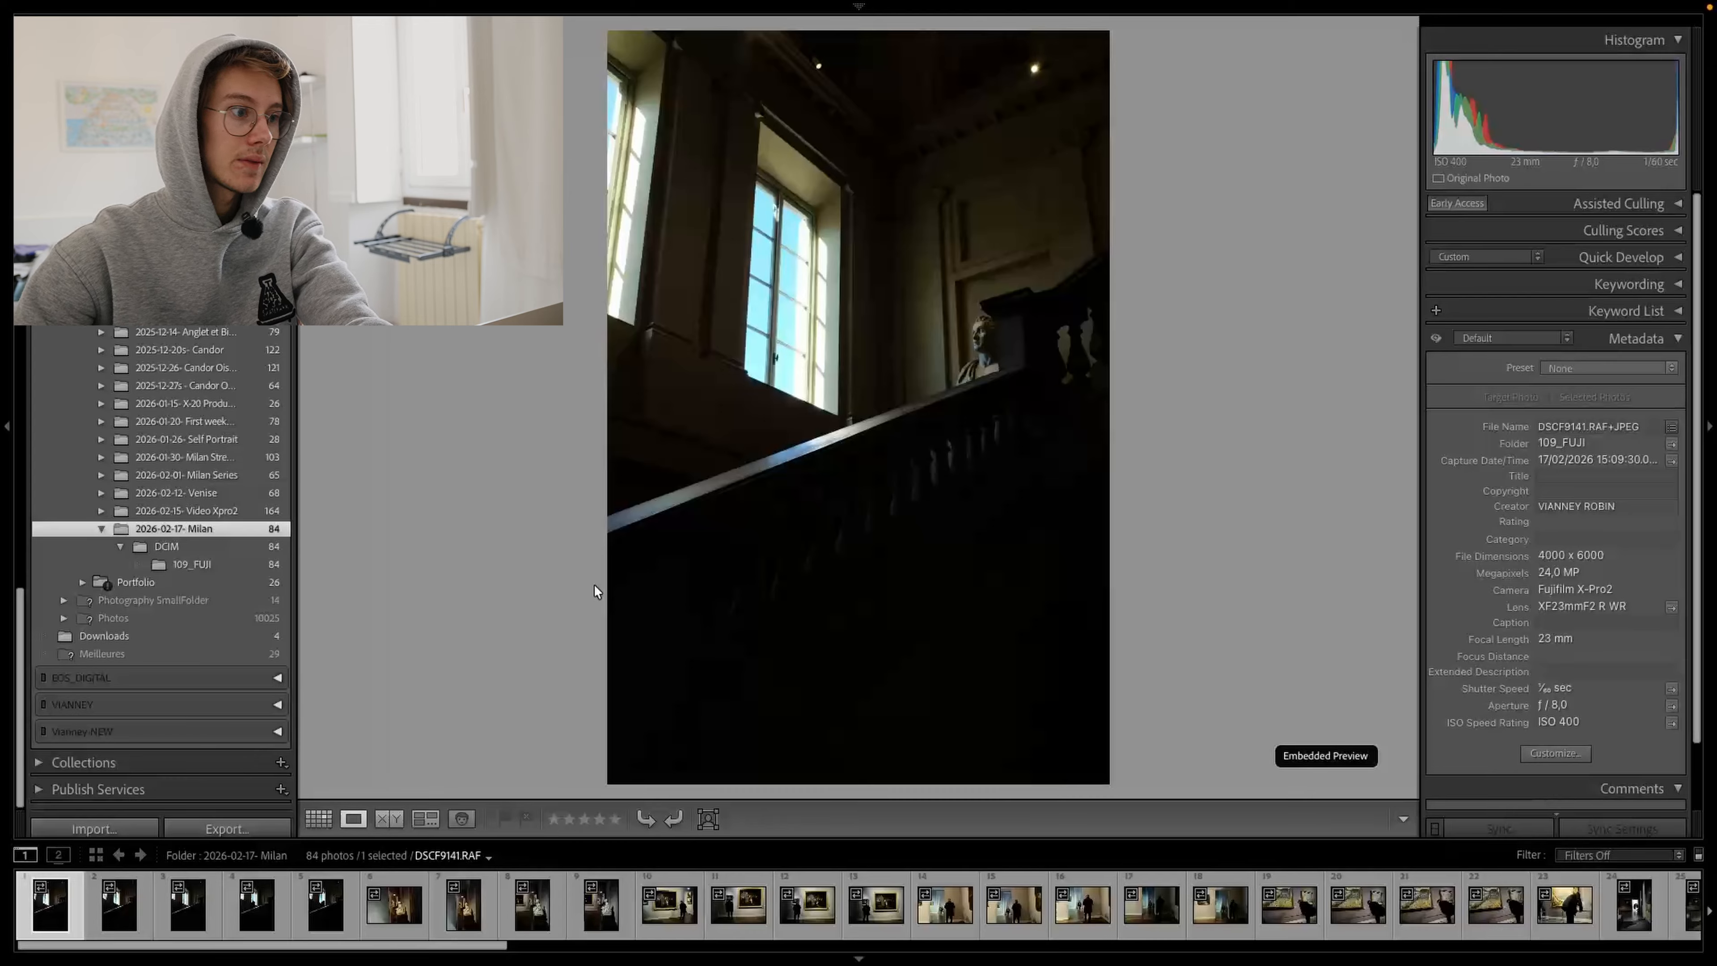
- Try star ratings 1 through 5 on the first staircase photo and clear its rating back to 0
key("1")
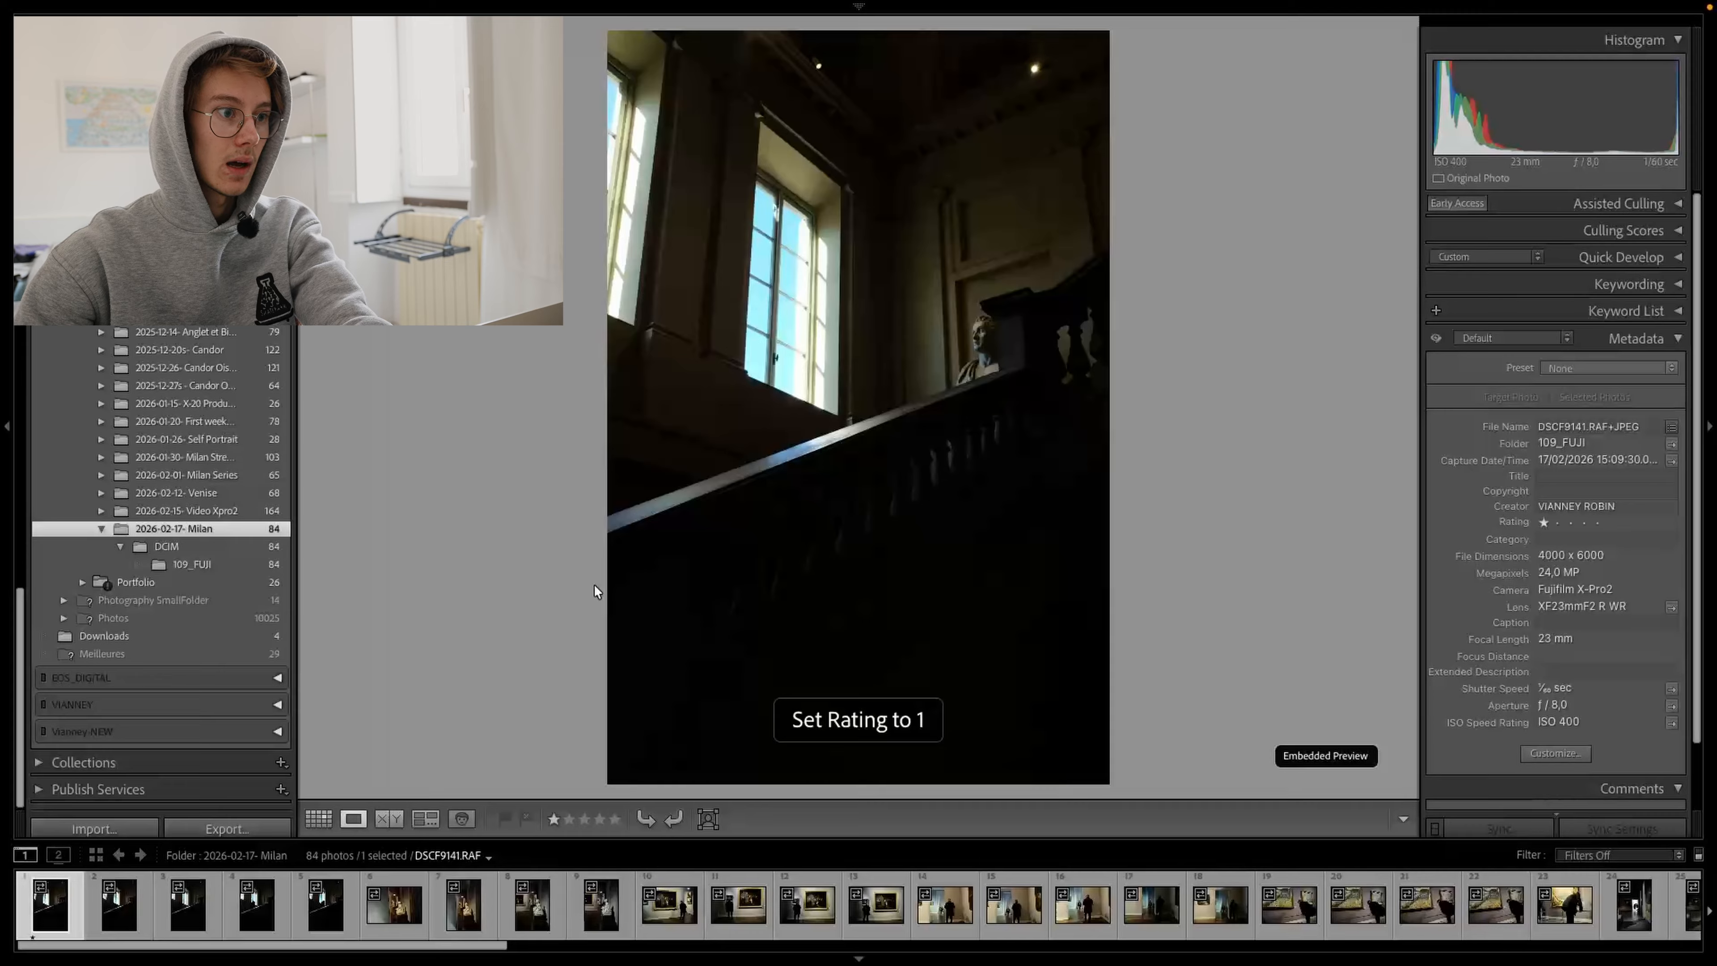
key("2")
key("3")
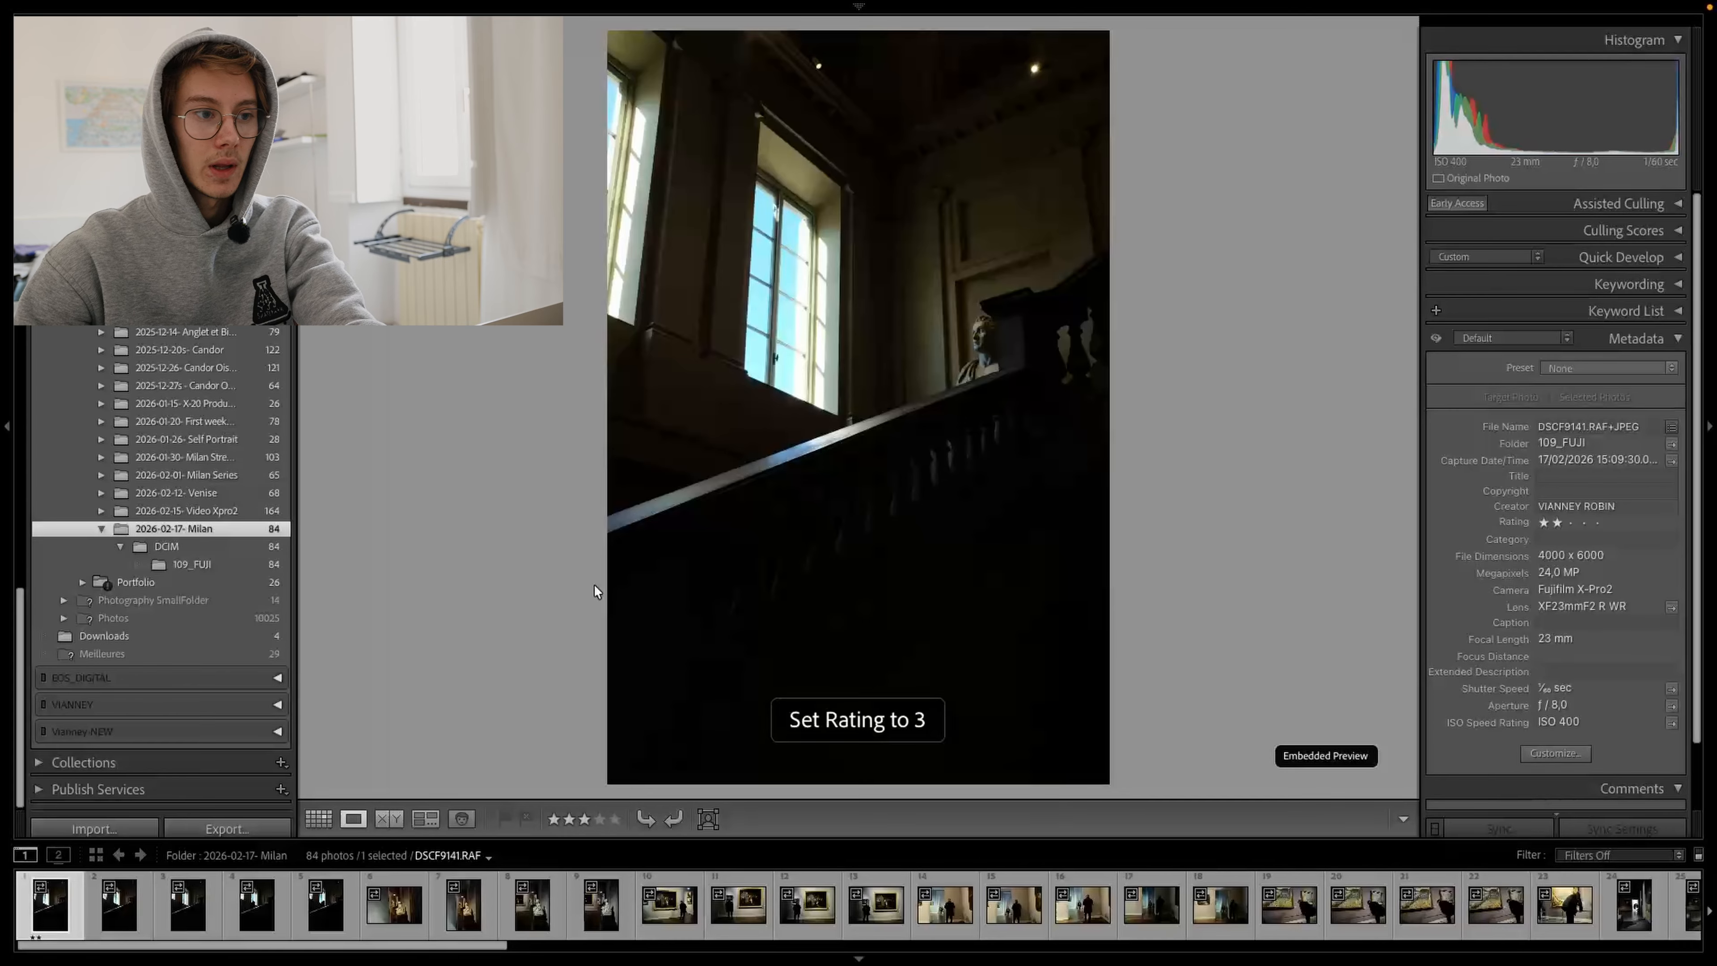
key("4")
key("5")
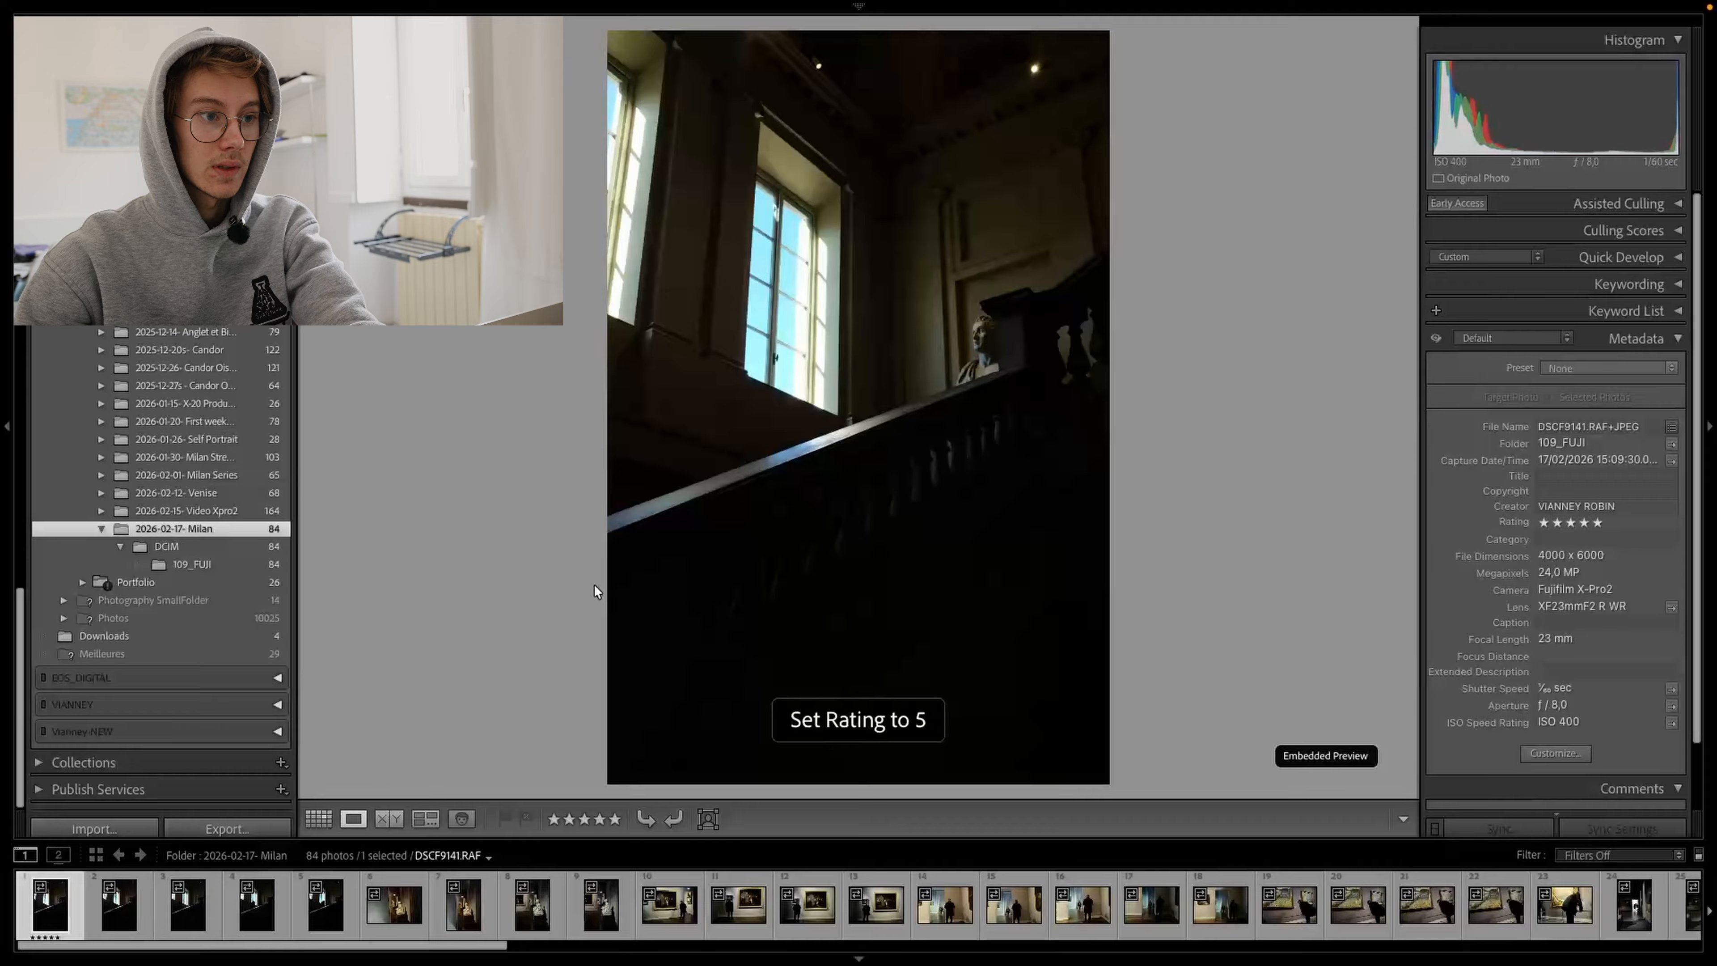
key("0")
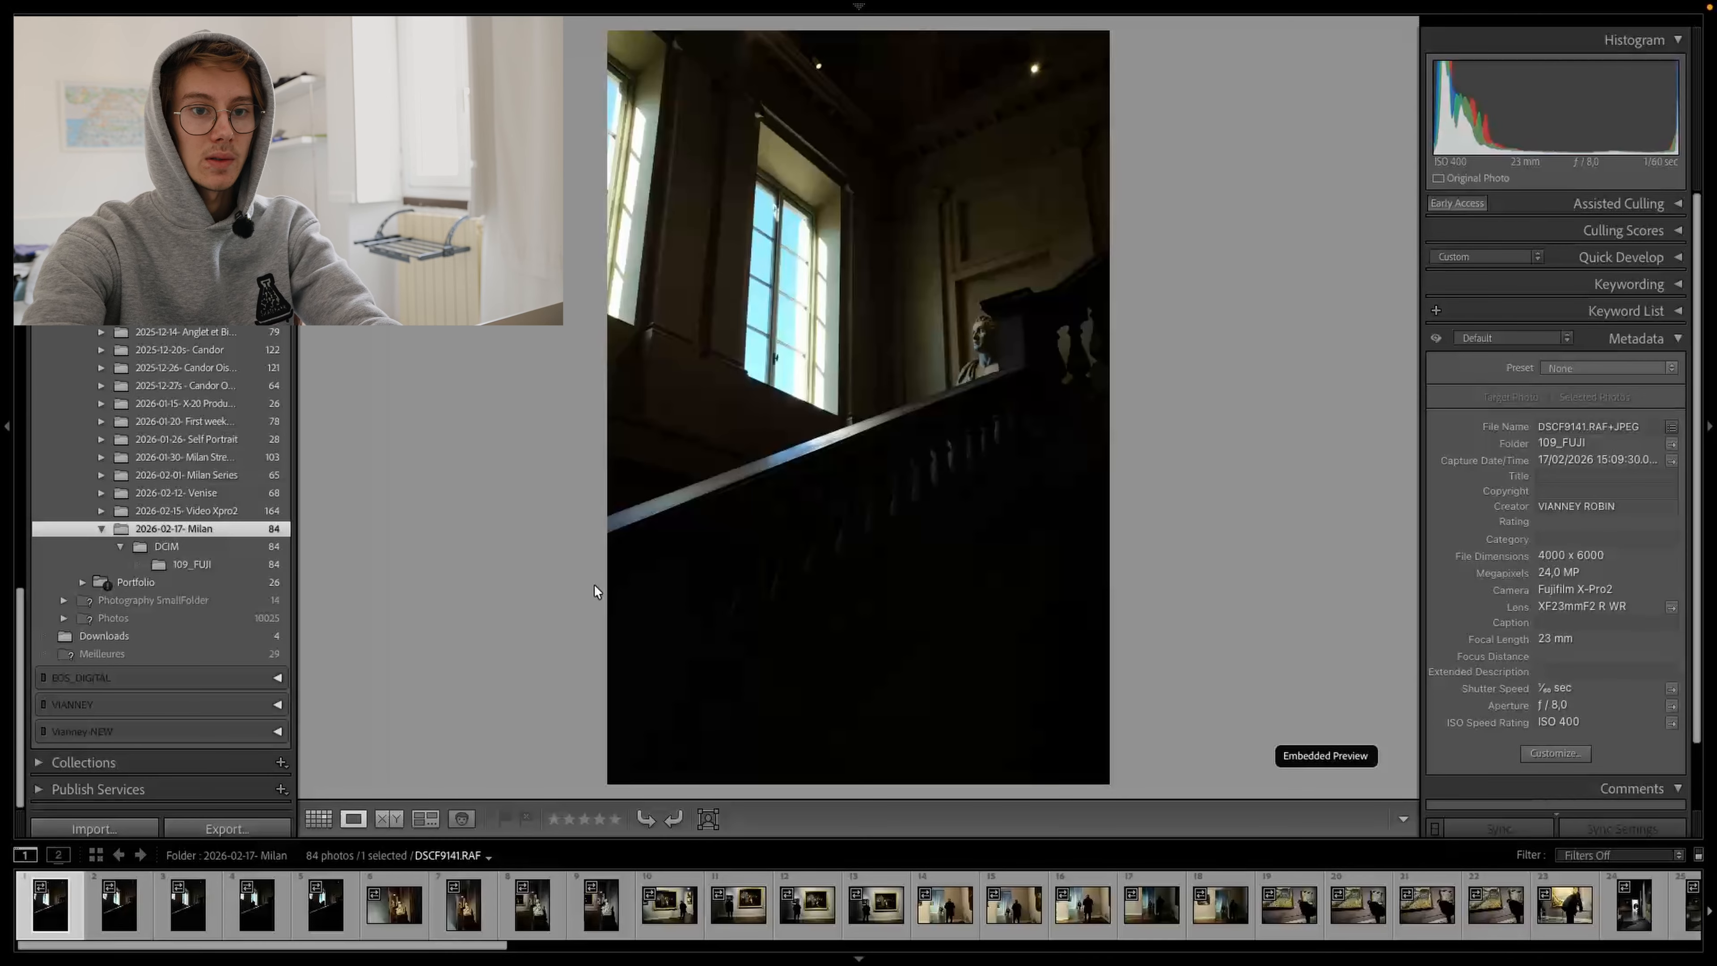
- Compare the first five staircase photos one by one in the single-photo view
key("Right")
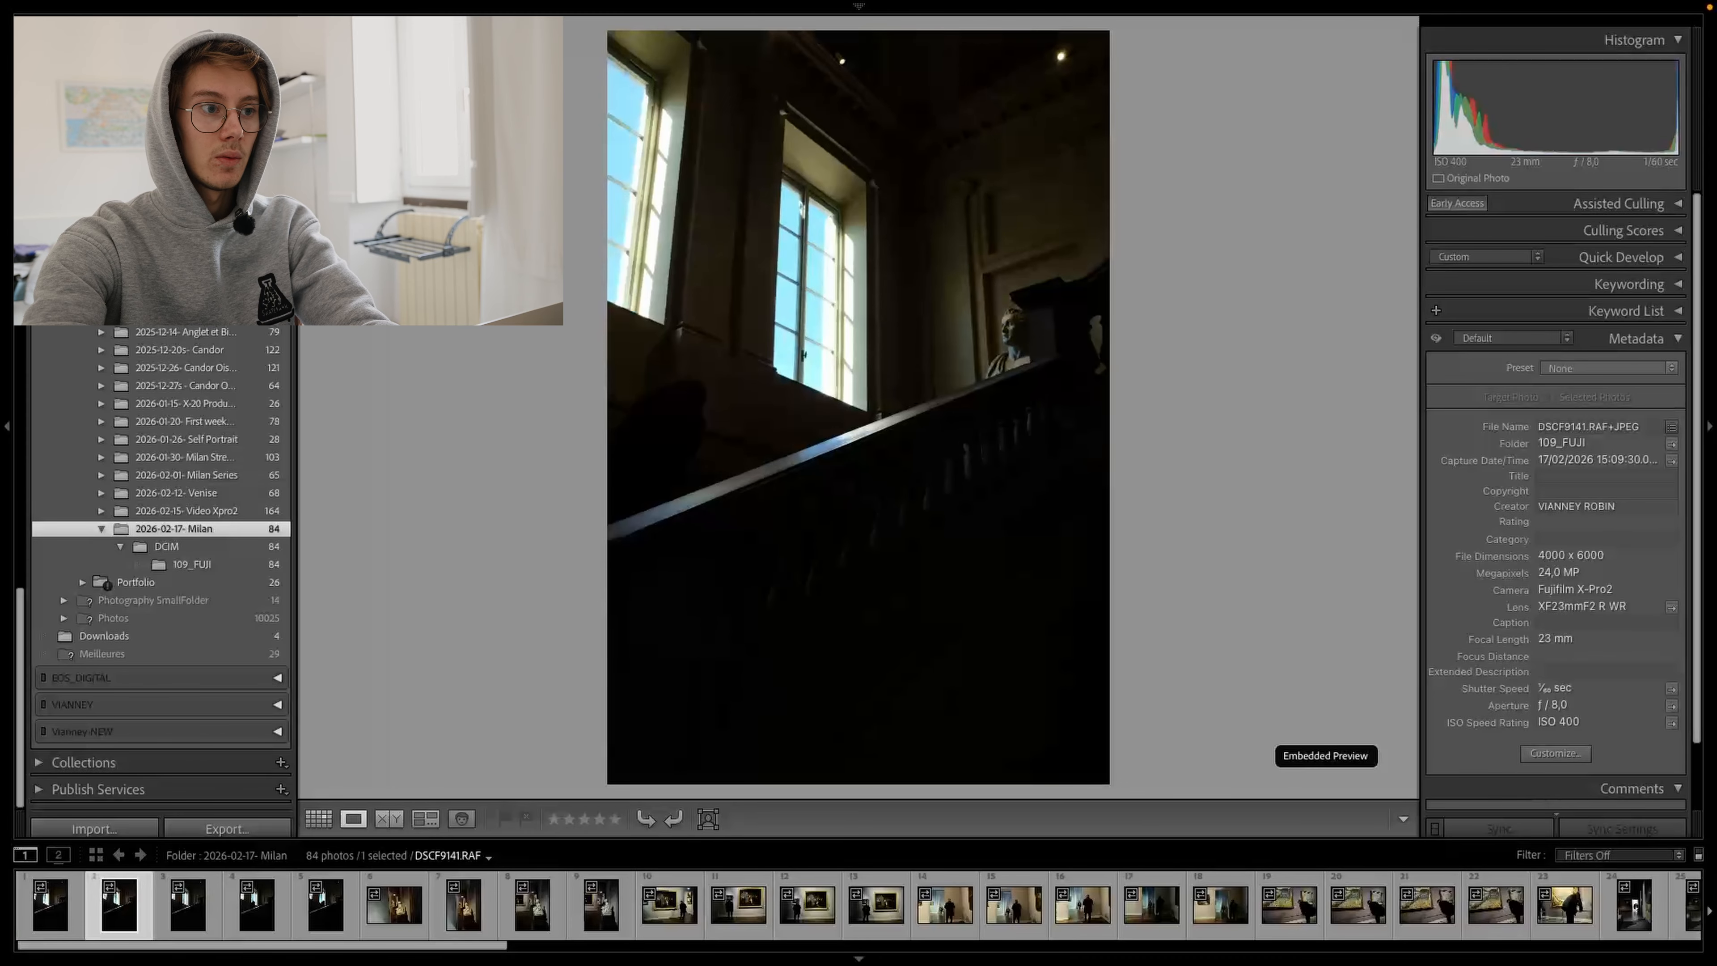
key("Right")
key("Right")
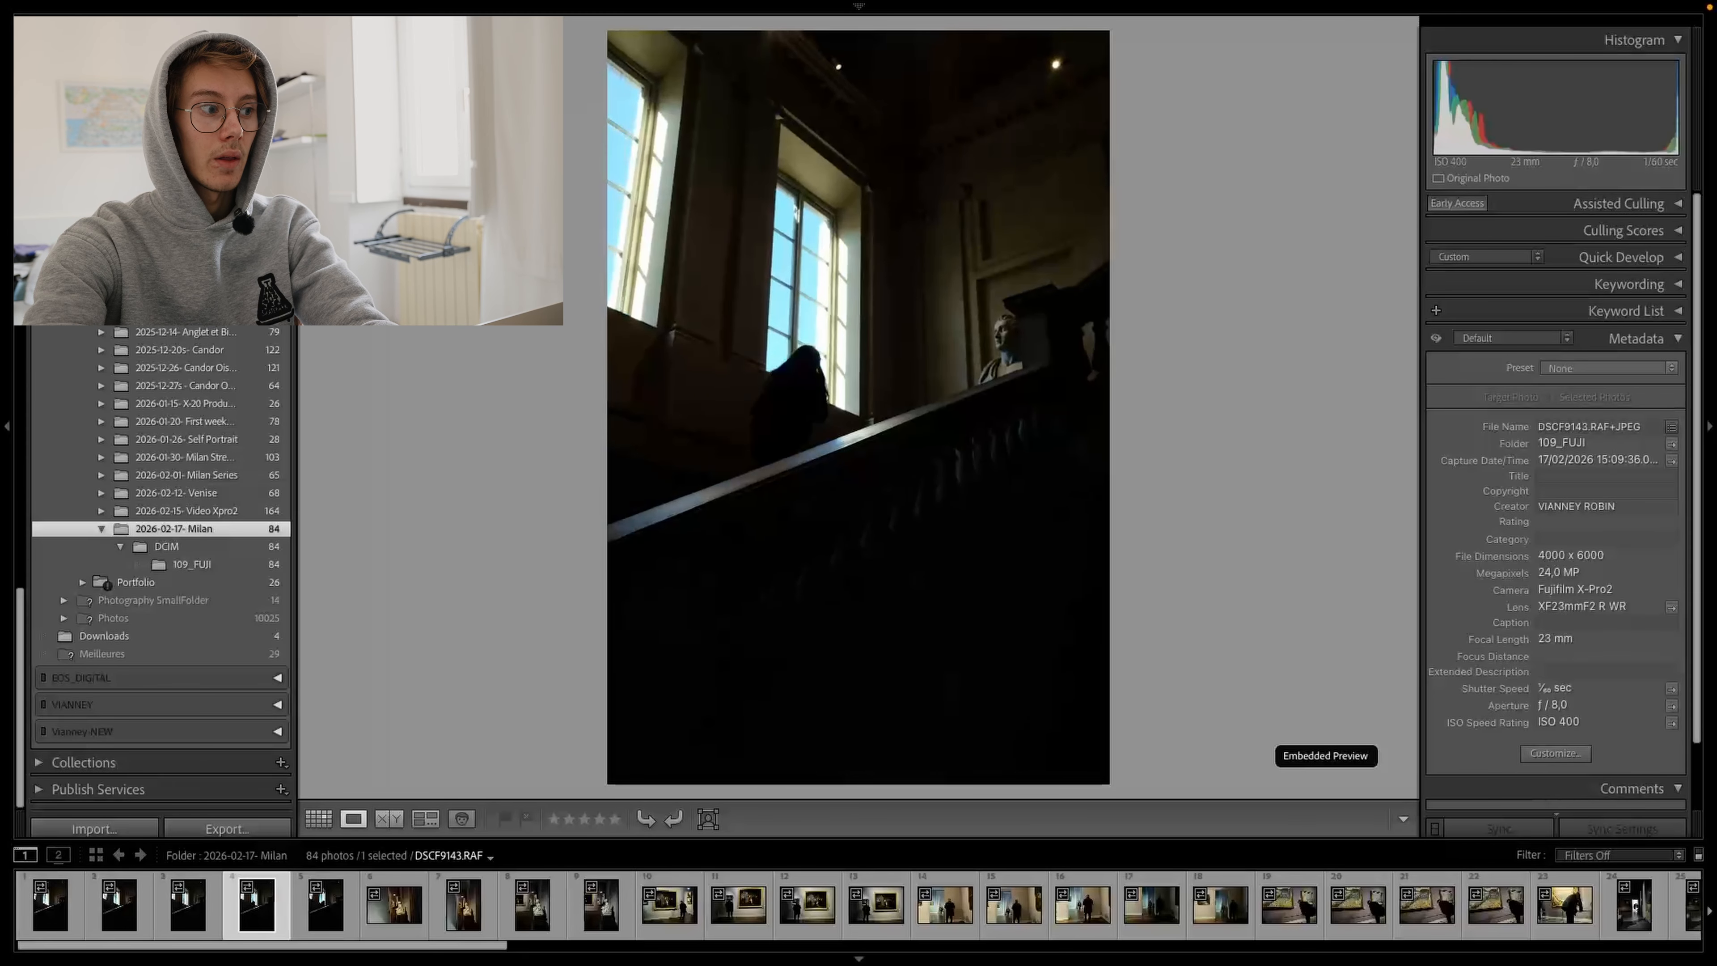
key("Left")
key("Left")
key("Left")
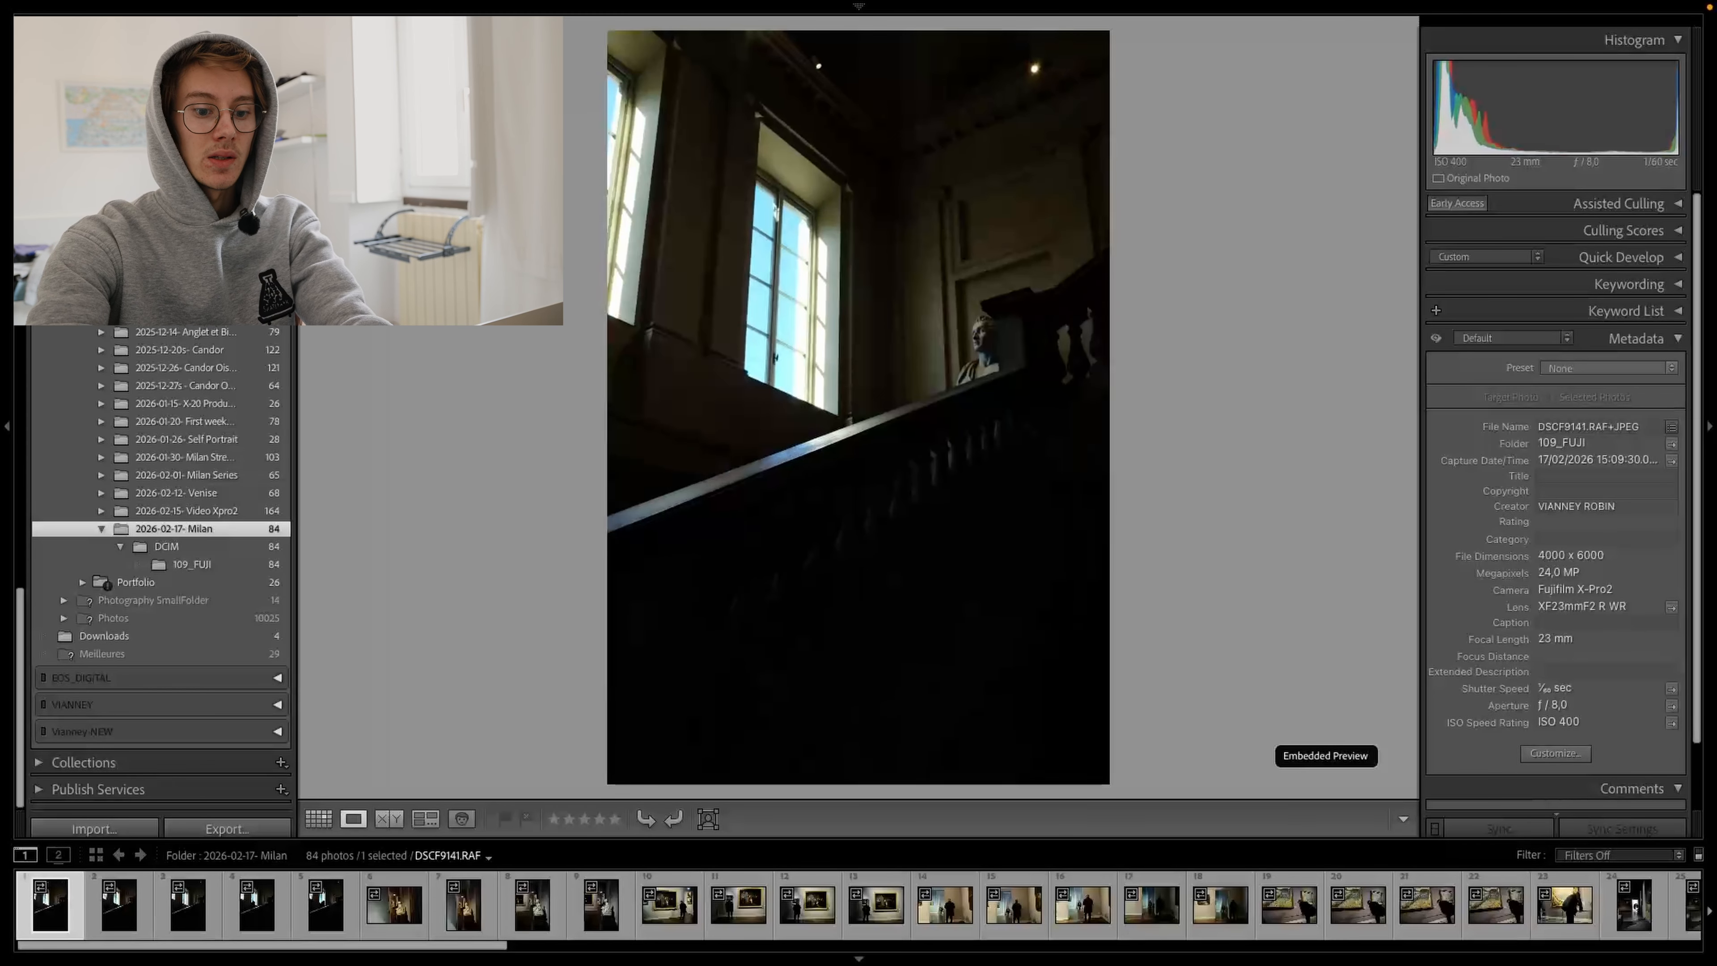
key("Right")
key("Right")
key("Right")
key("Right")
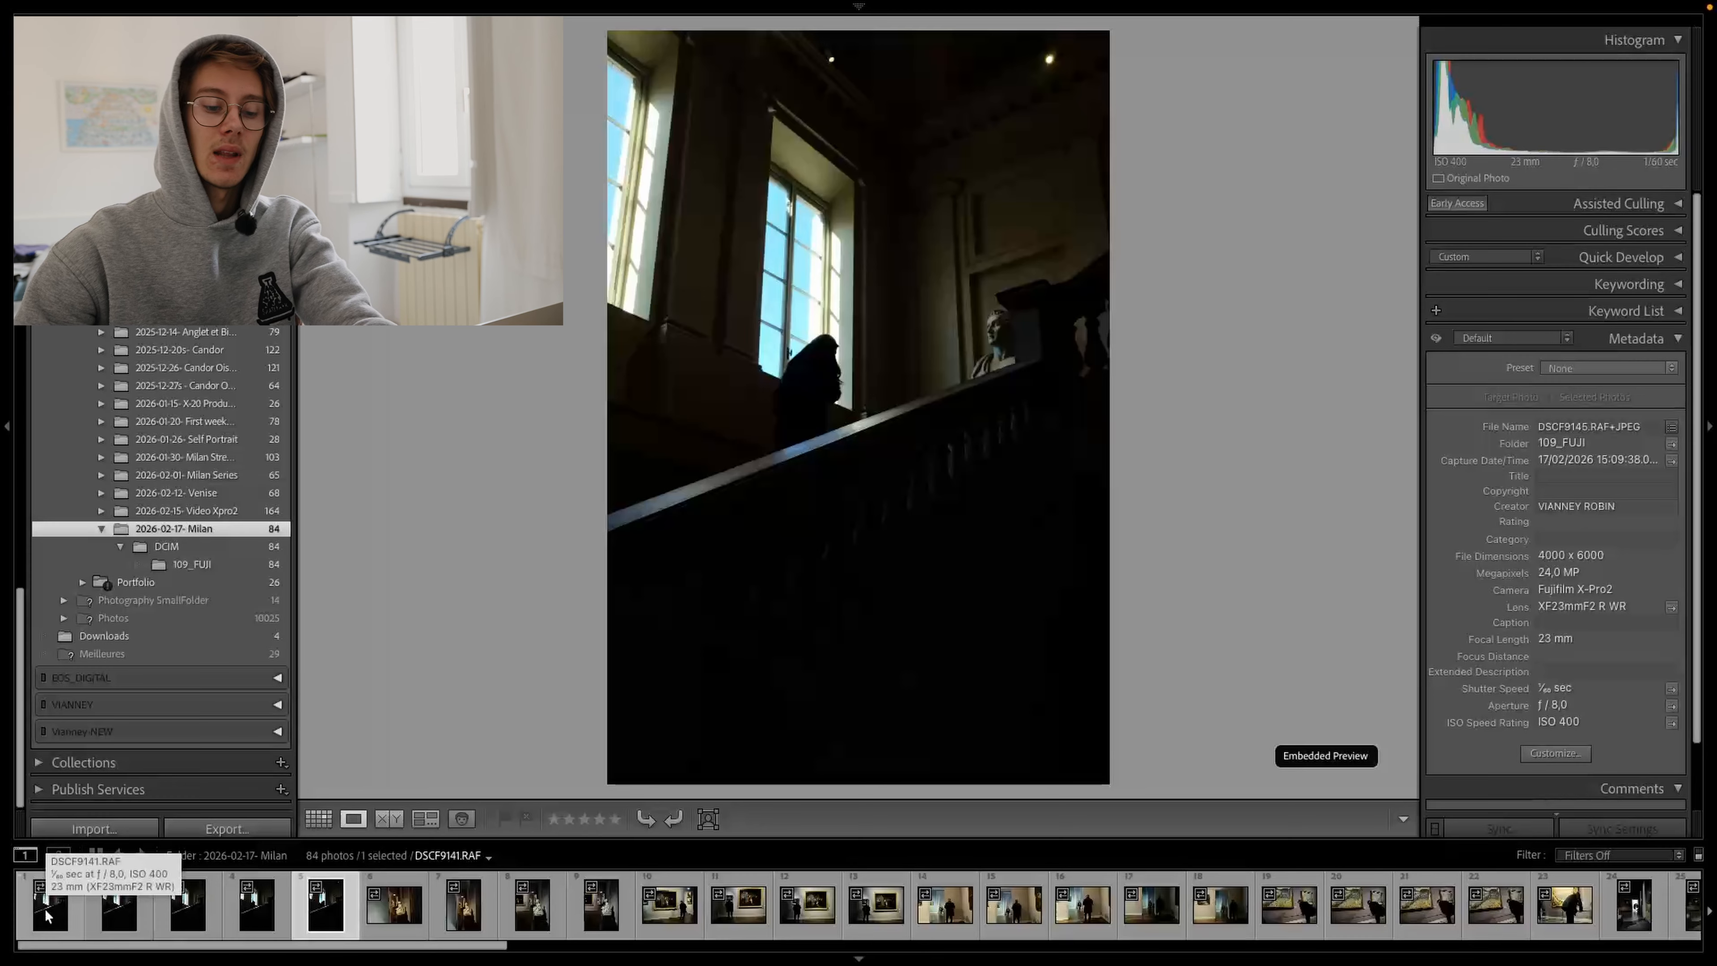
left_click(119, 905)
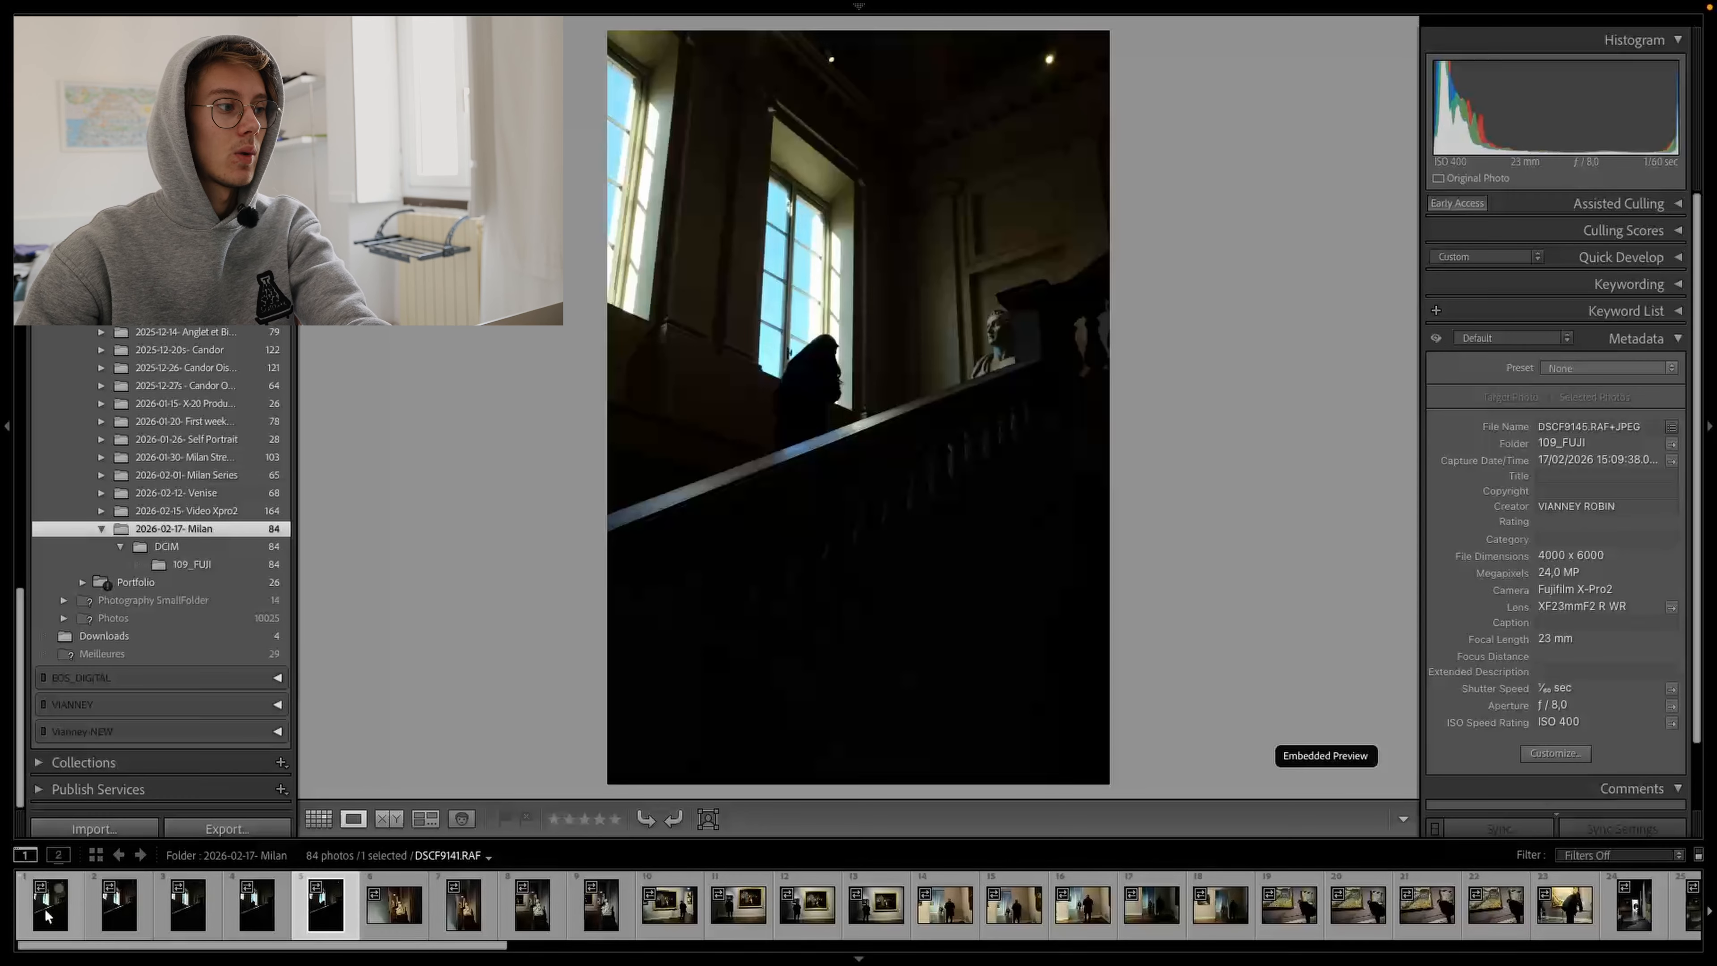
key("Right")
key("Right")
key("Right")
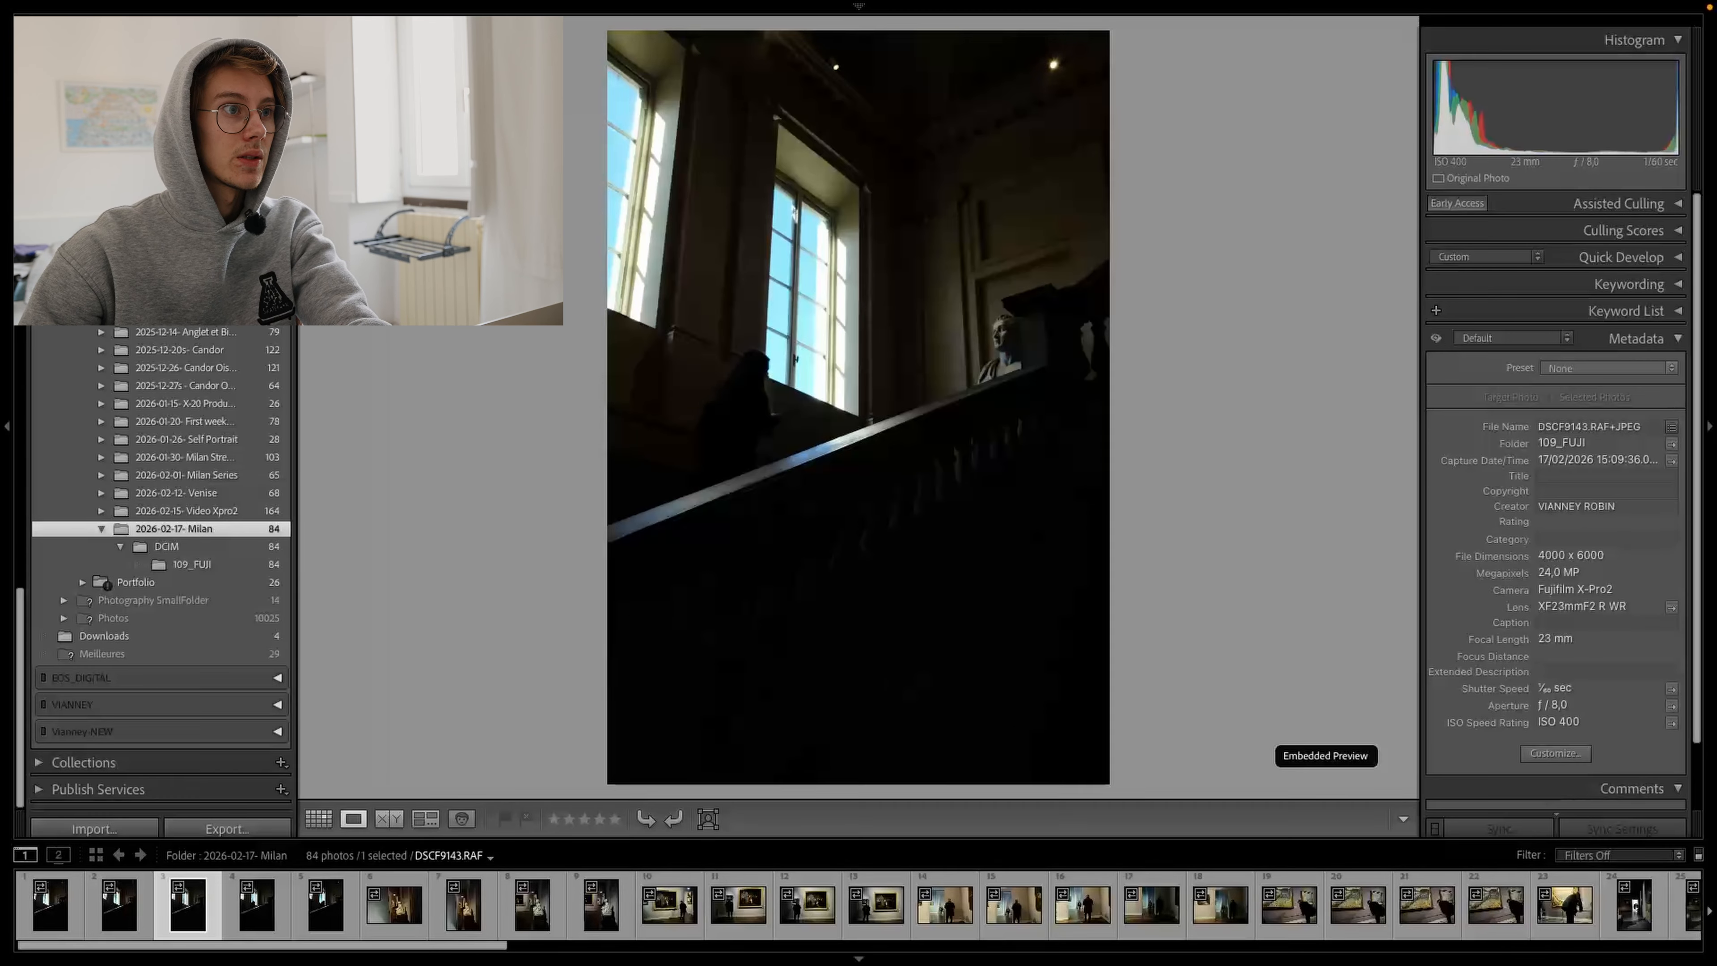
key("Right")
key("Left")
key("Left")
key("Left")
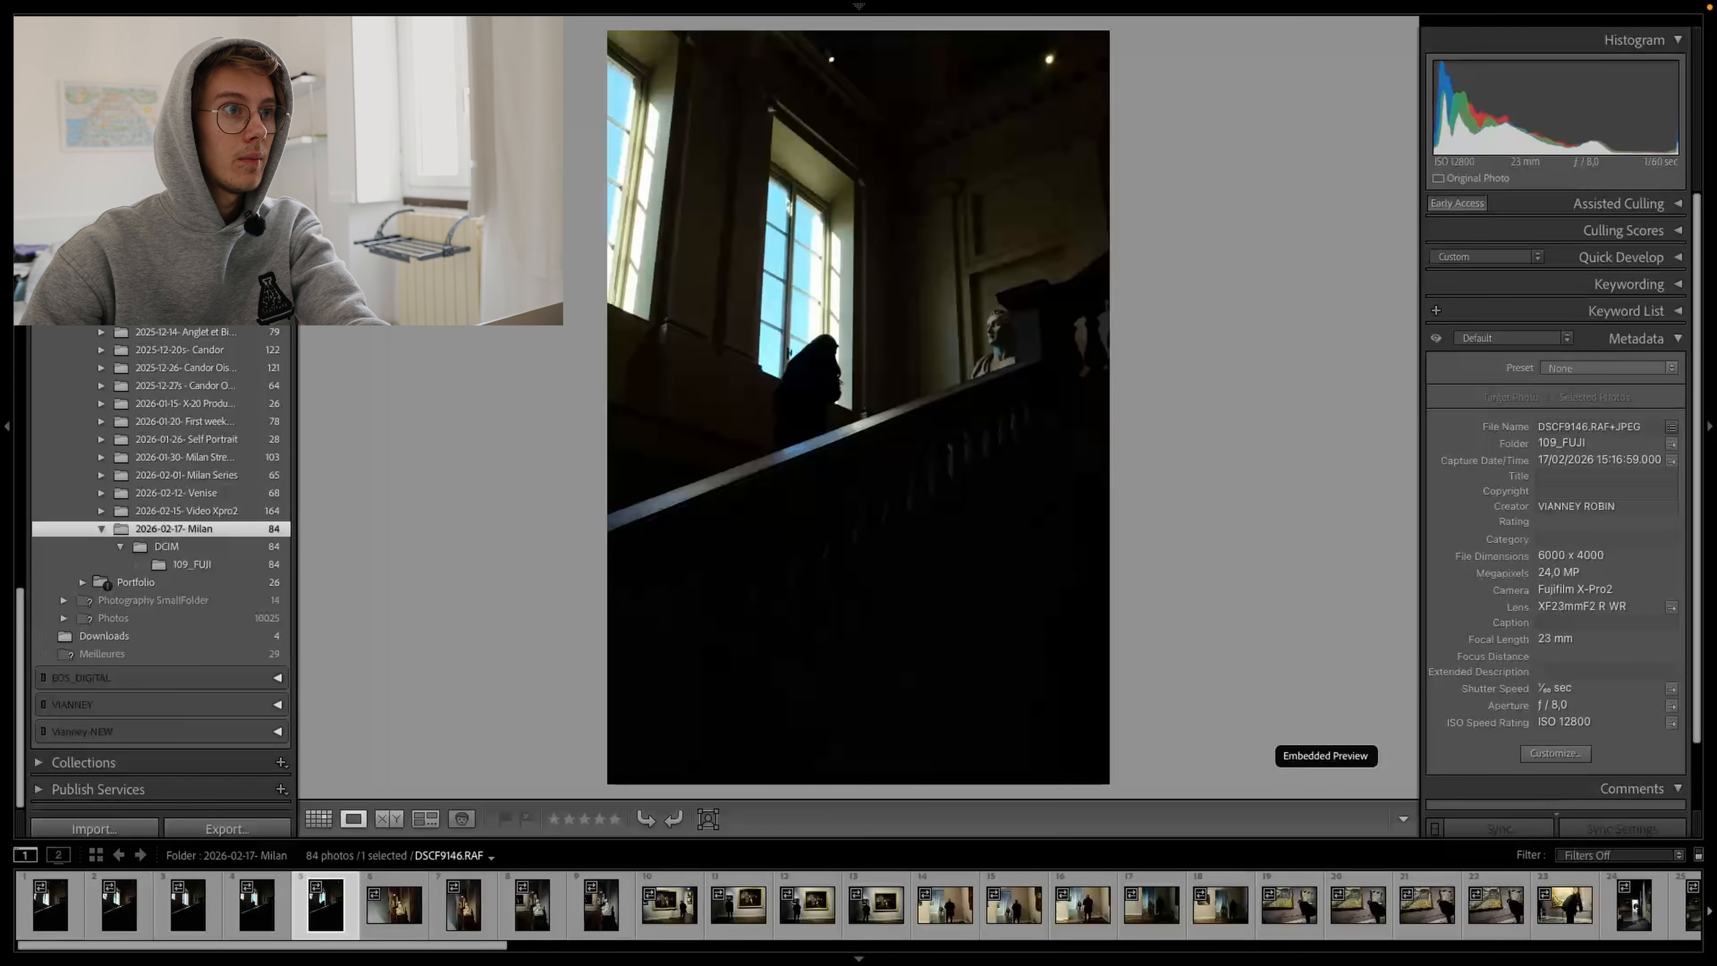
key("Left")
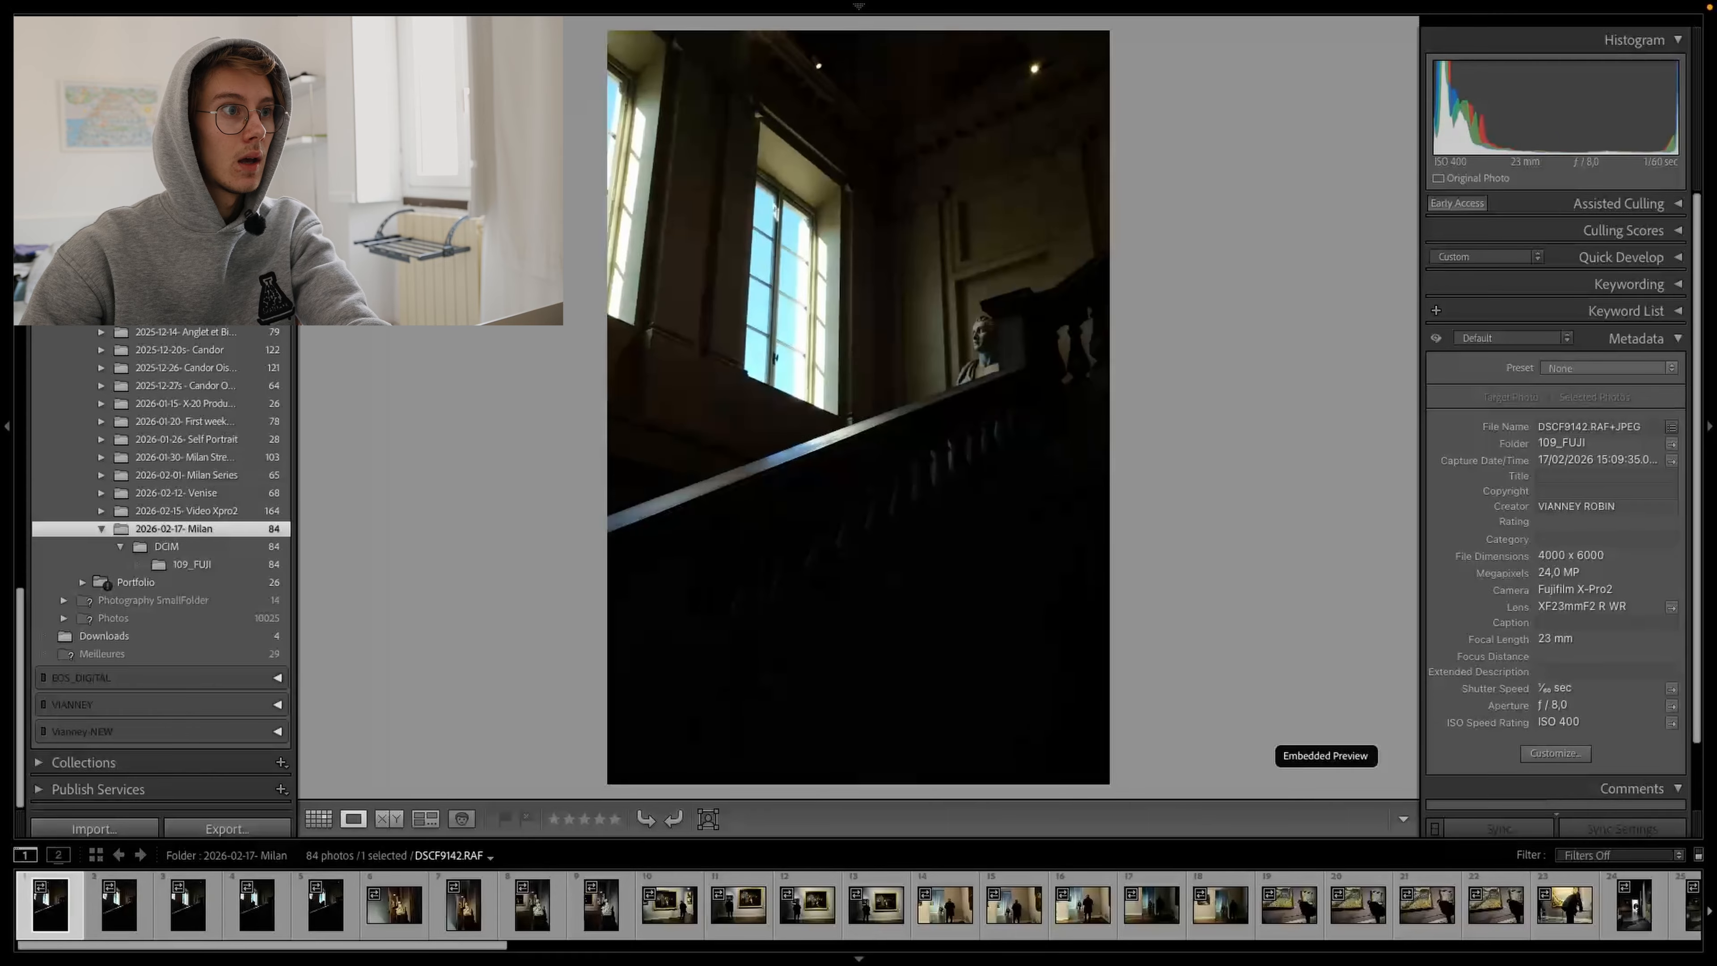
key("Right")
key("Right")
key("Right")
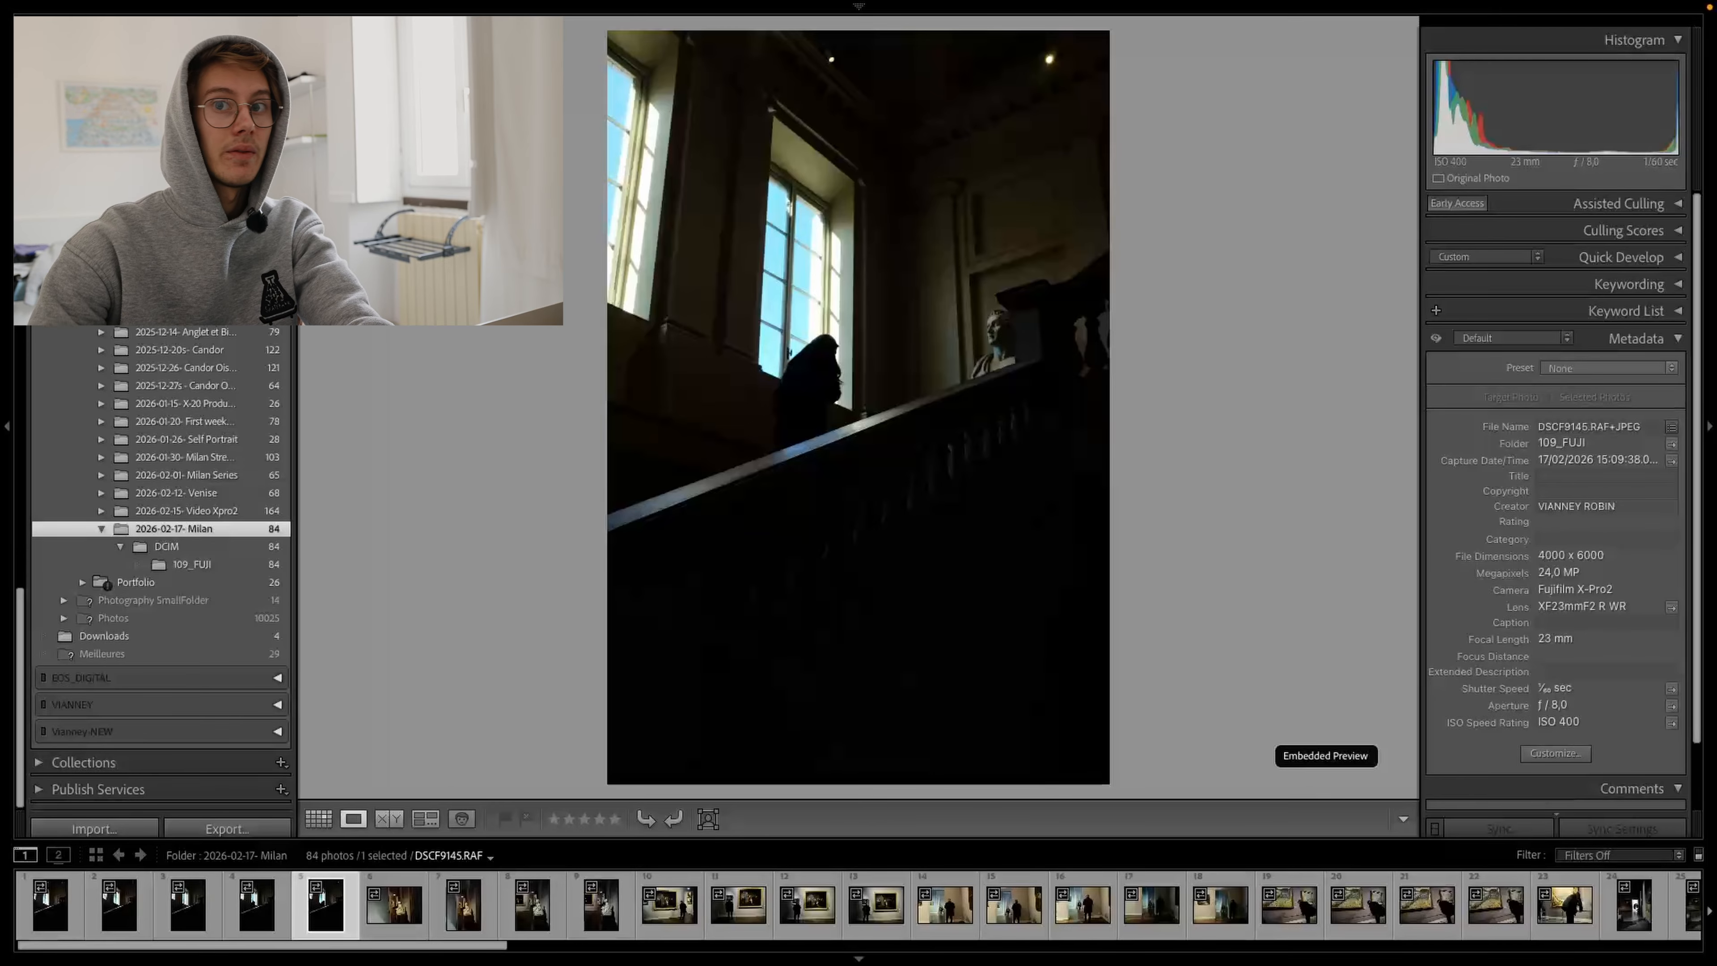
- Return to the first staircase photo, DSCF9141, and give it a 1-star rating
key("Left")
key("Left")
key("Left")
key("Left")
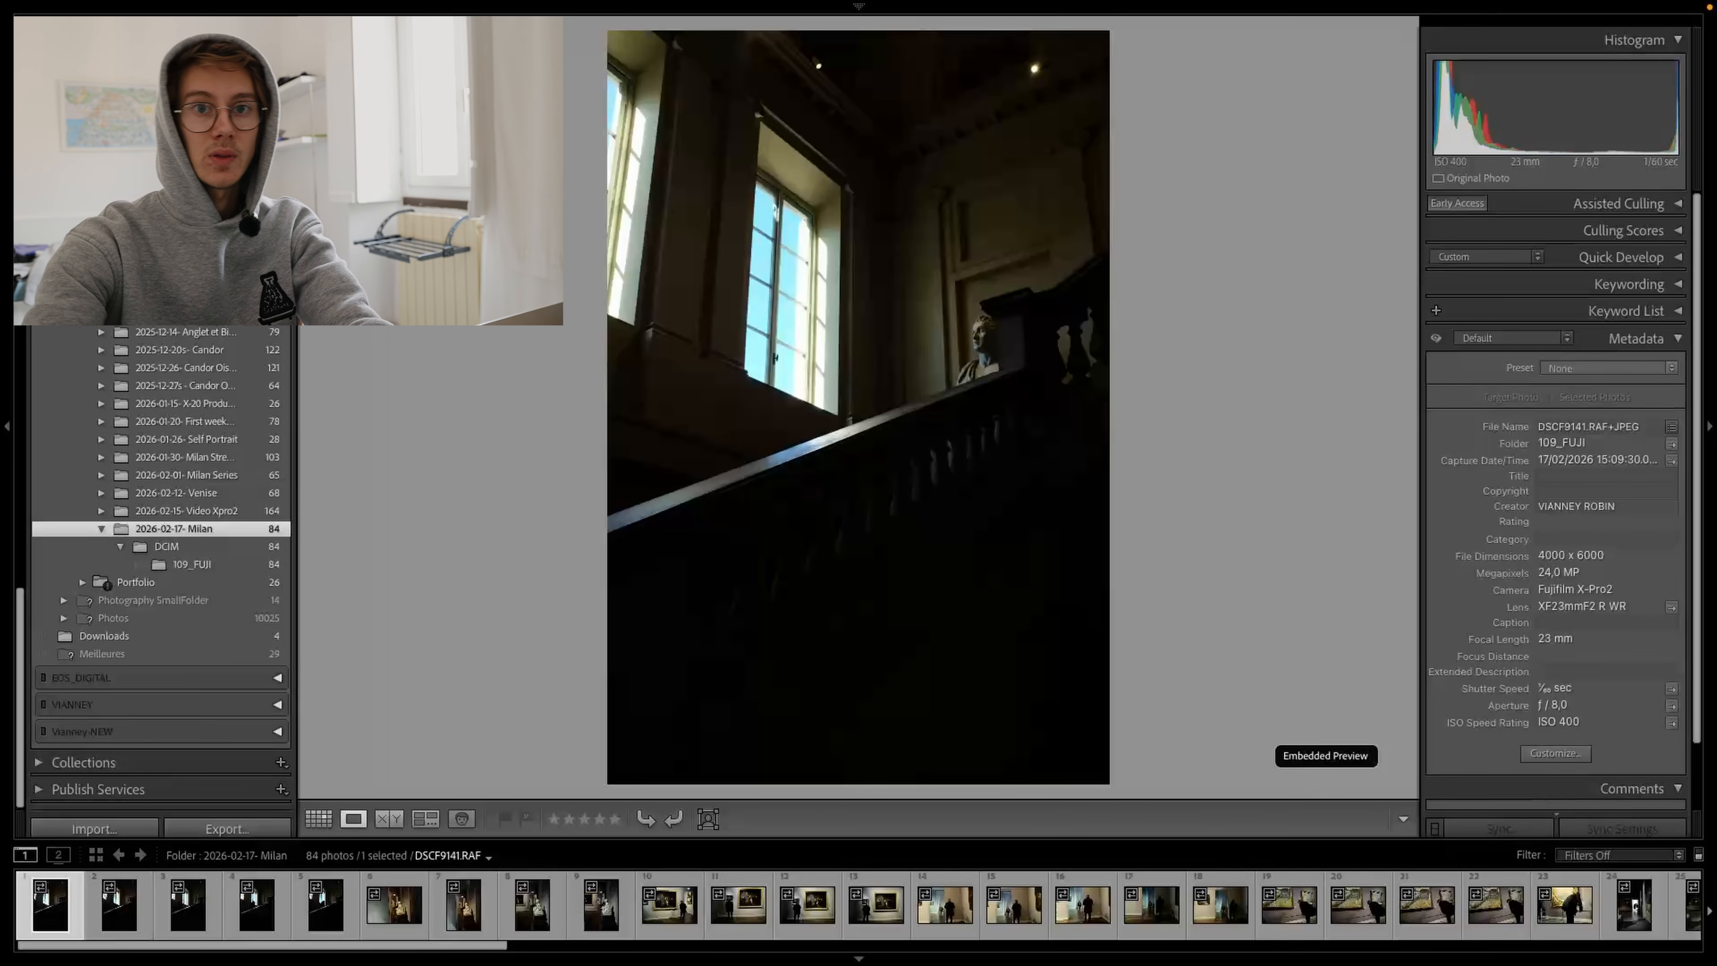
key("1")
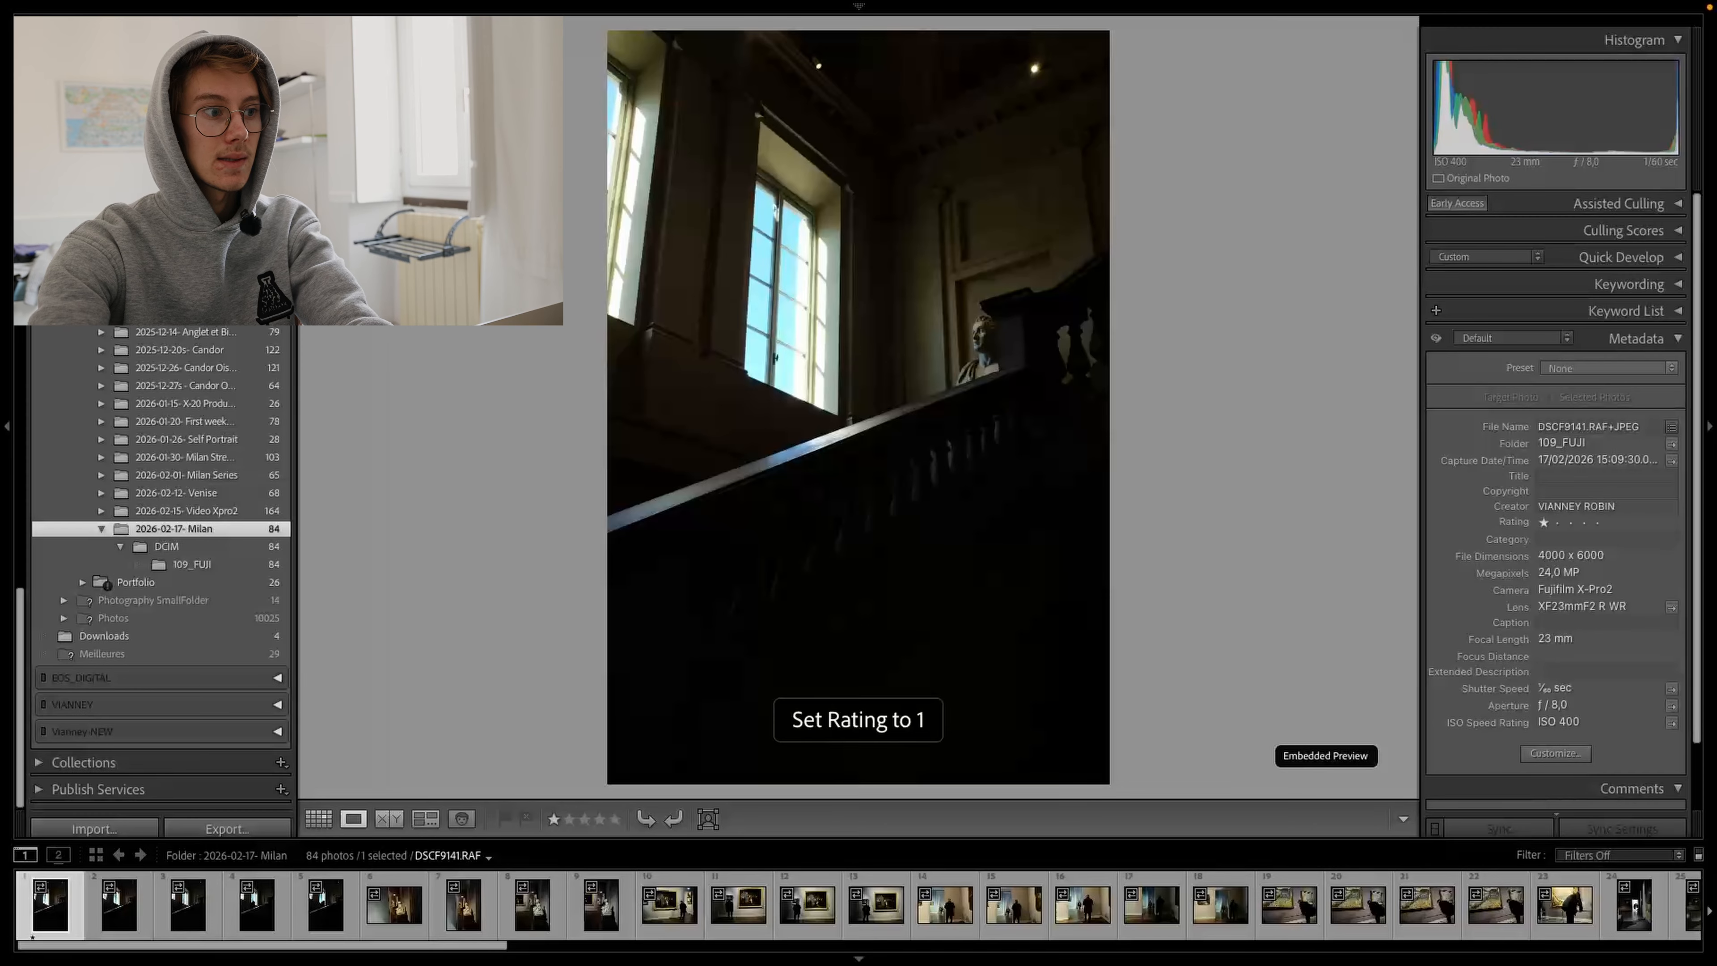
- Review the photos up to DSCF9150, the man standing beside the large framed painting, and rate it 1 star
key("Right")
key("Right")
key("Right")
key("Right")
key("Right")
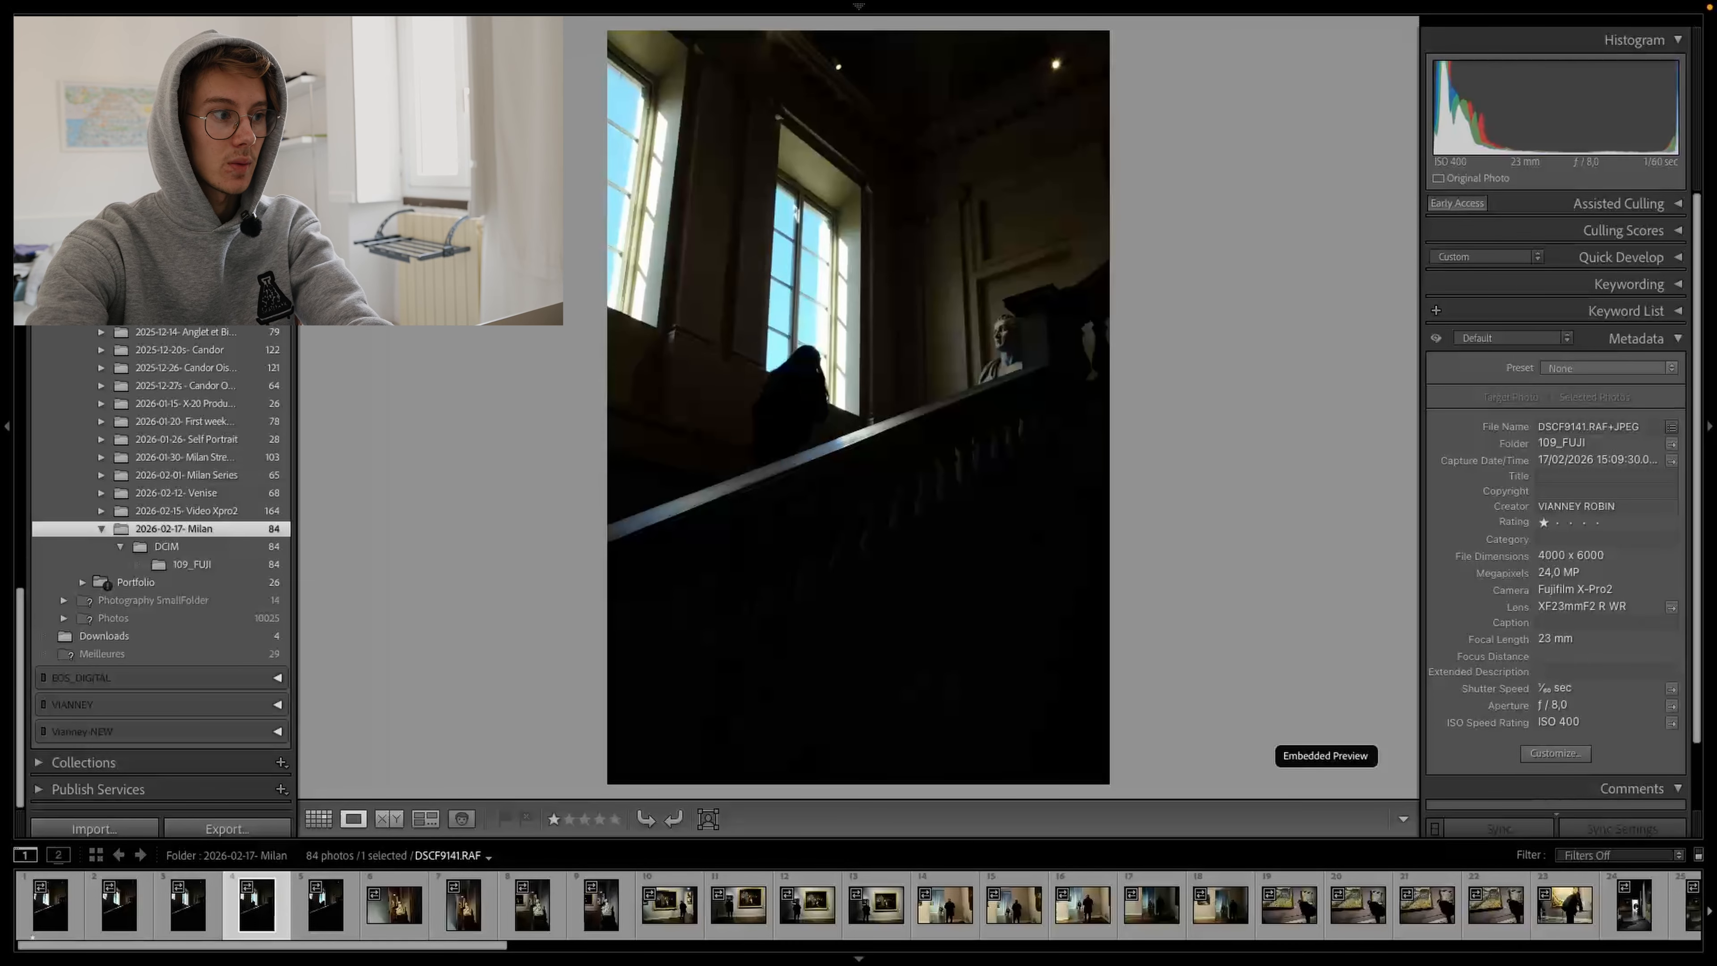
key("Right")
key("Right")
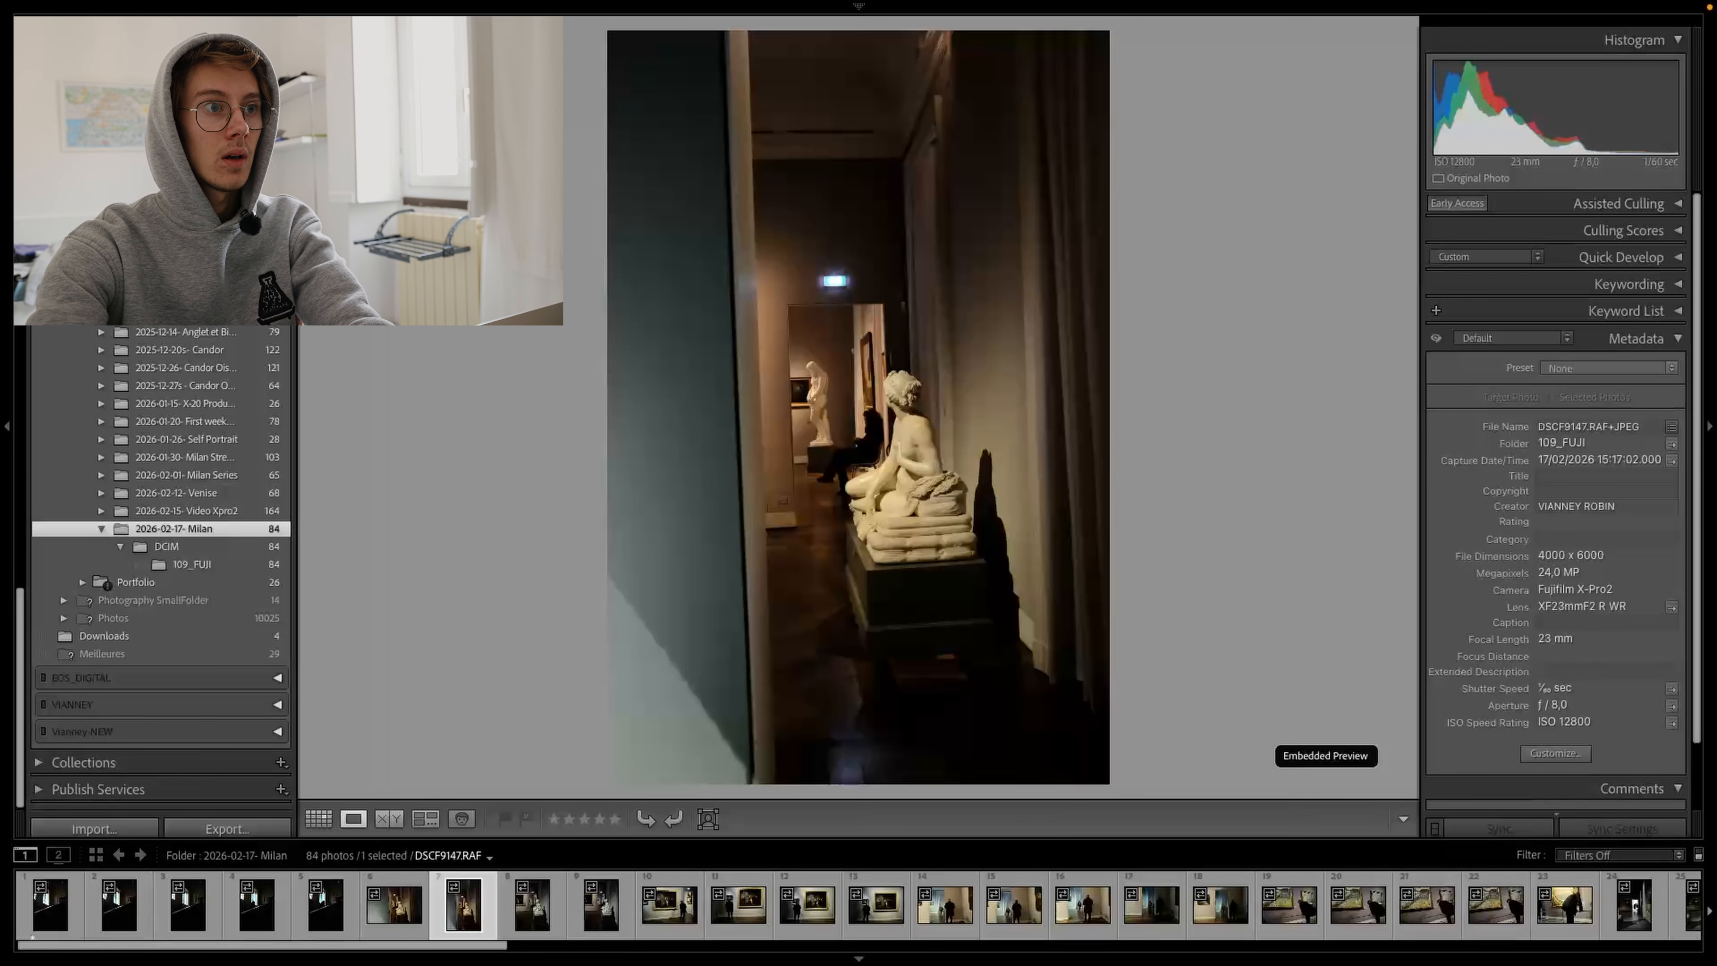
key("Left")
key("Right")
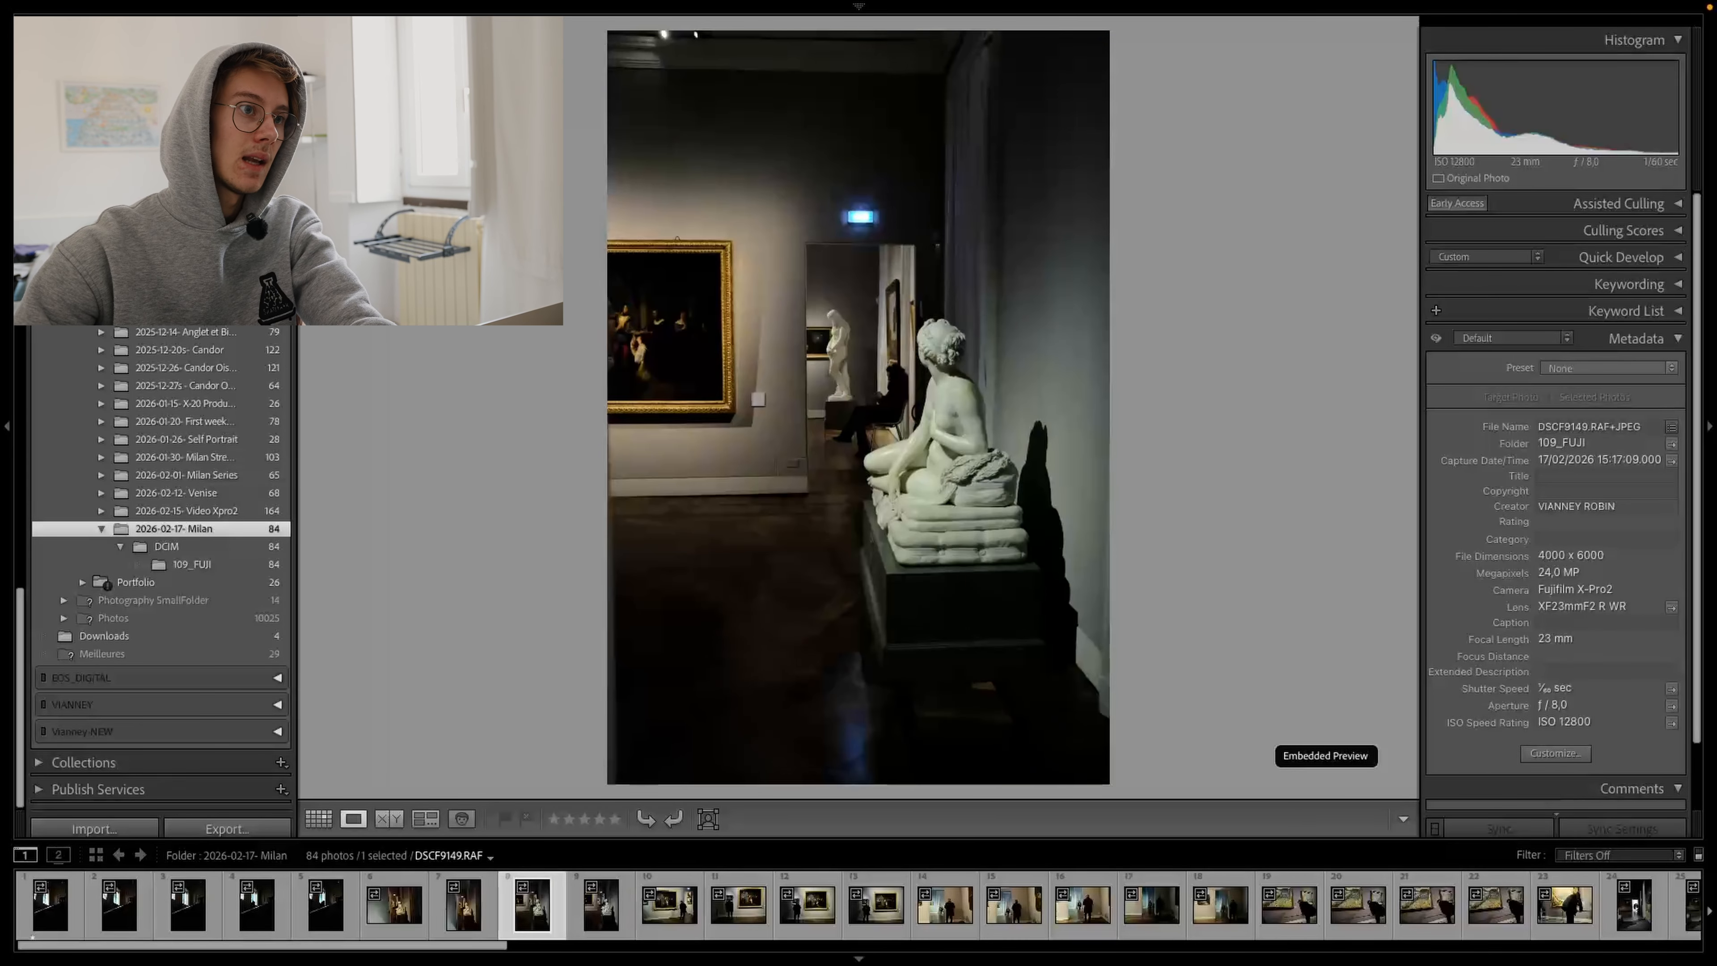
key("Right")
key("Right")
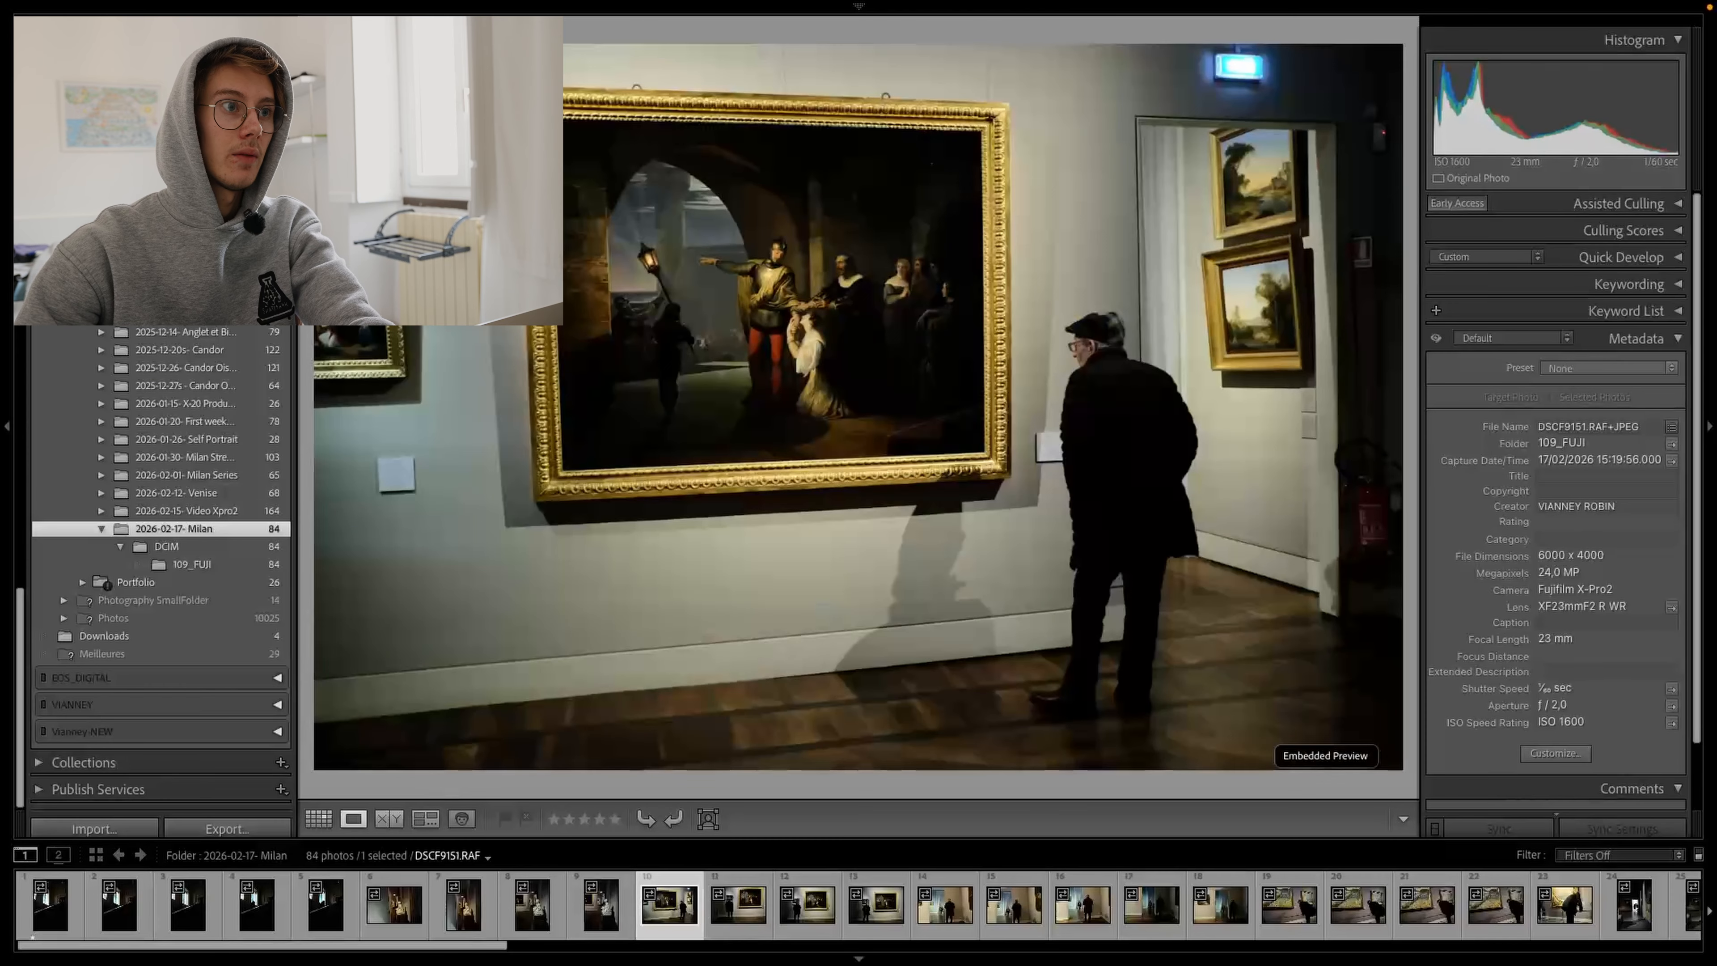
key("1")
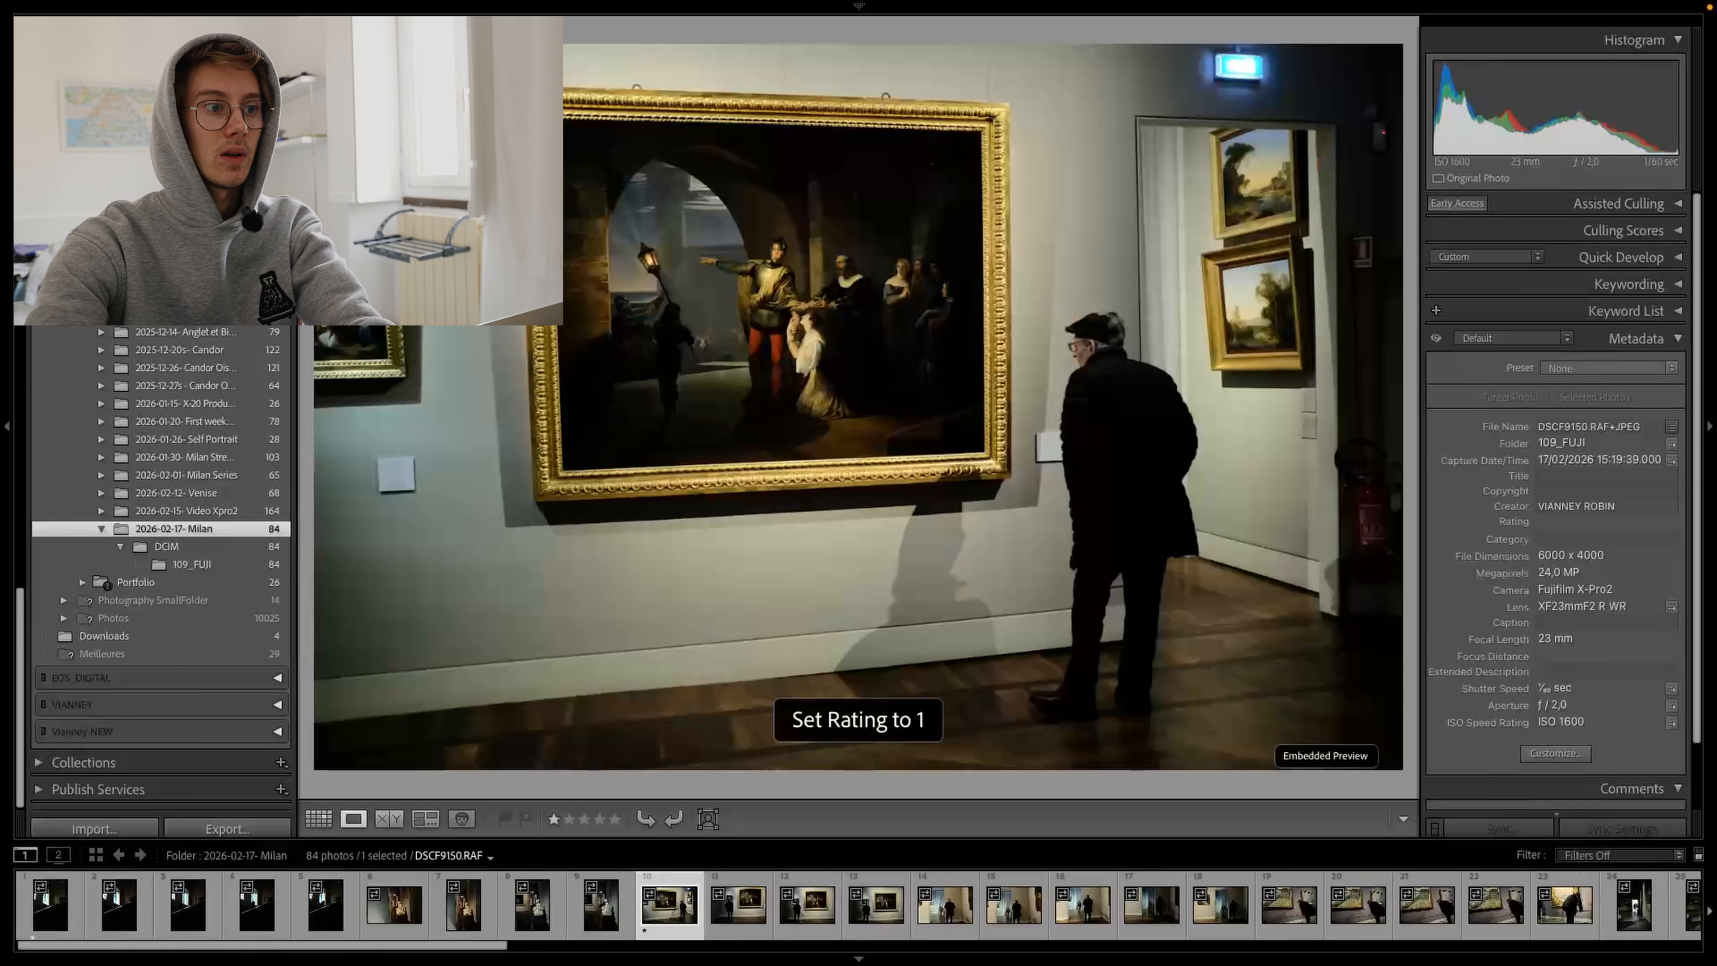
- Show the Milan photos as a thumbnail grid and browse further down through the museum shots
left_click(319, 818)
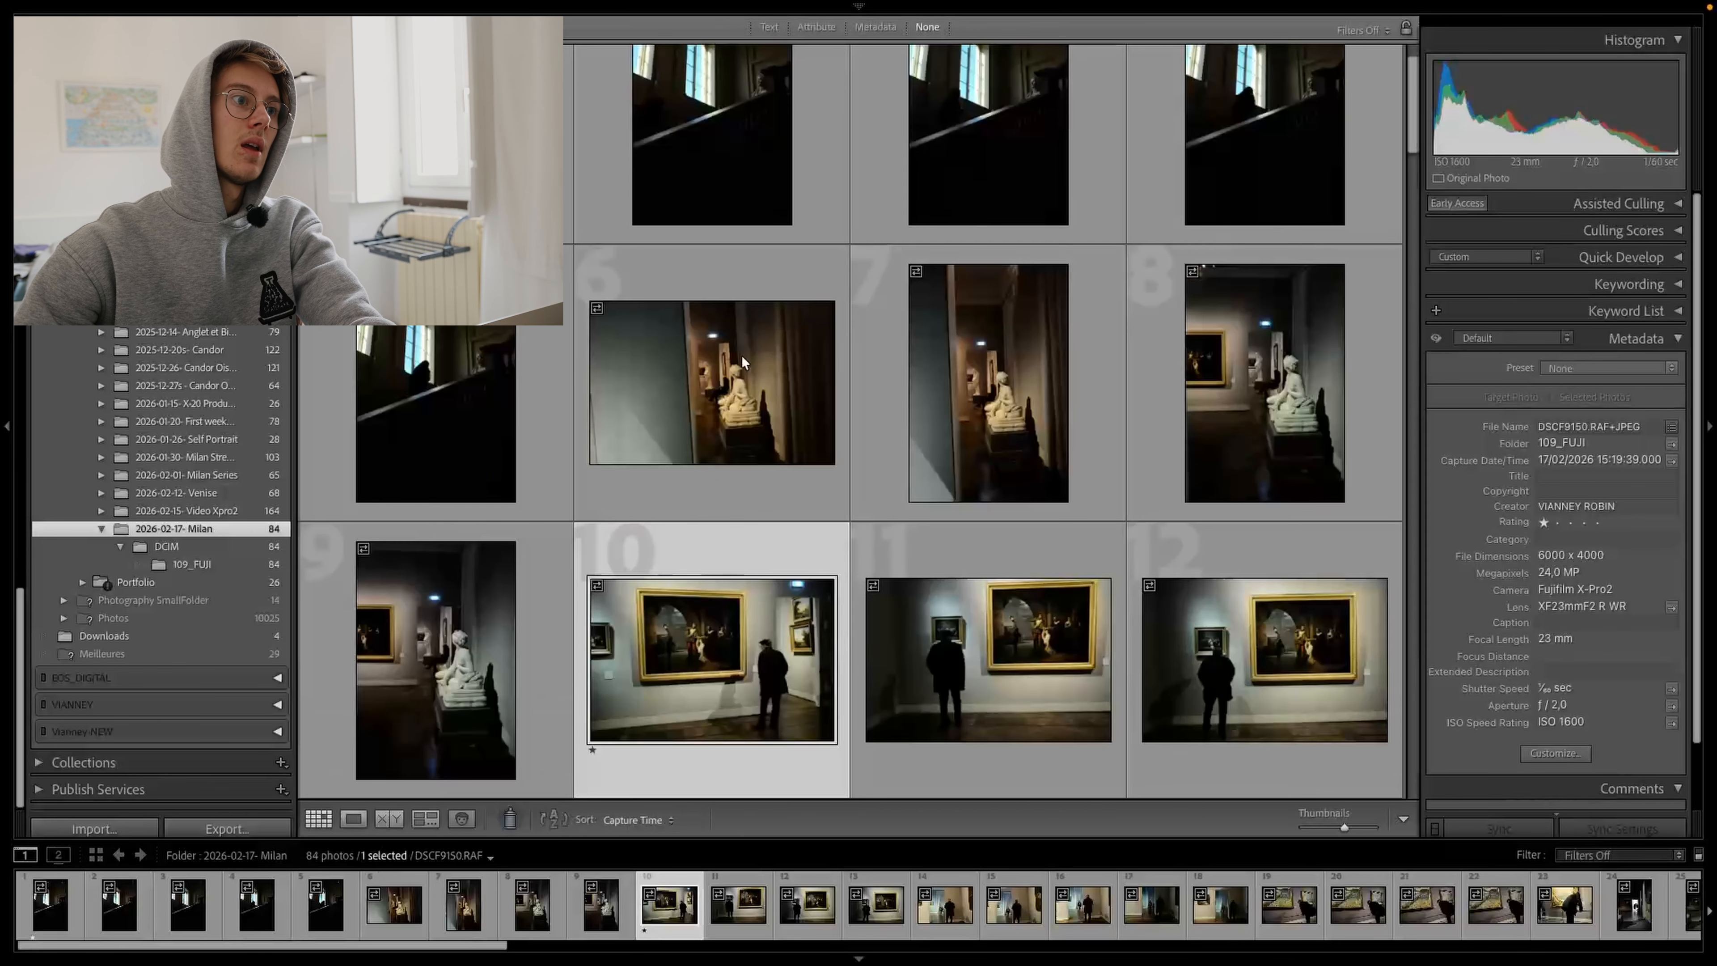
scroll(874, 489, "down", 10)
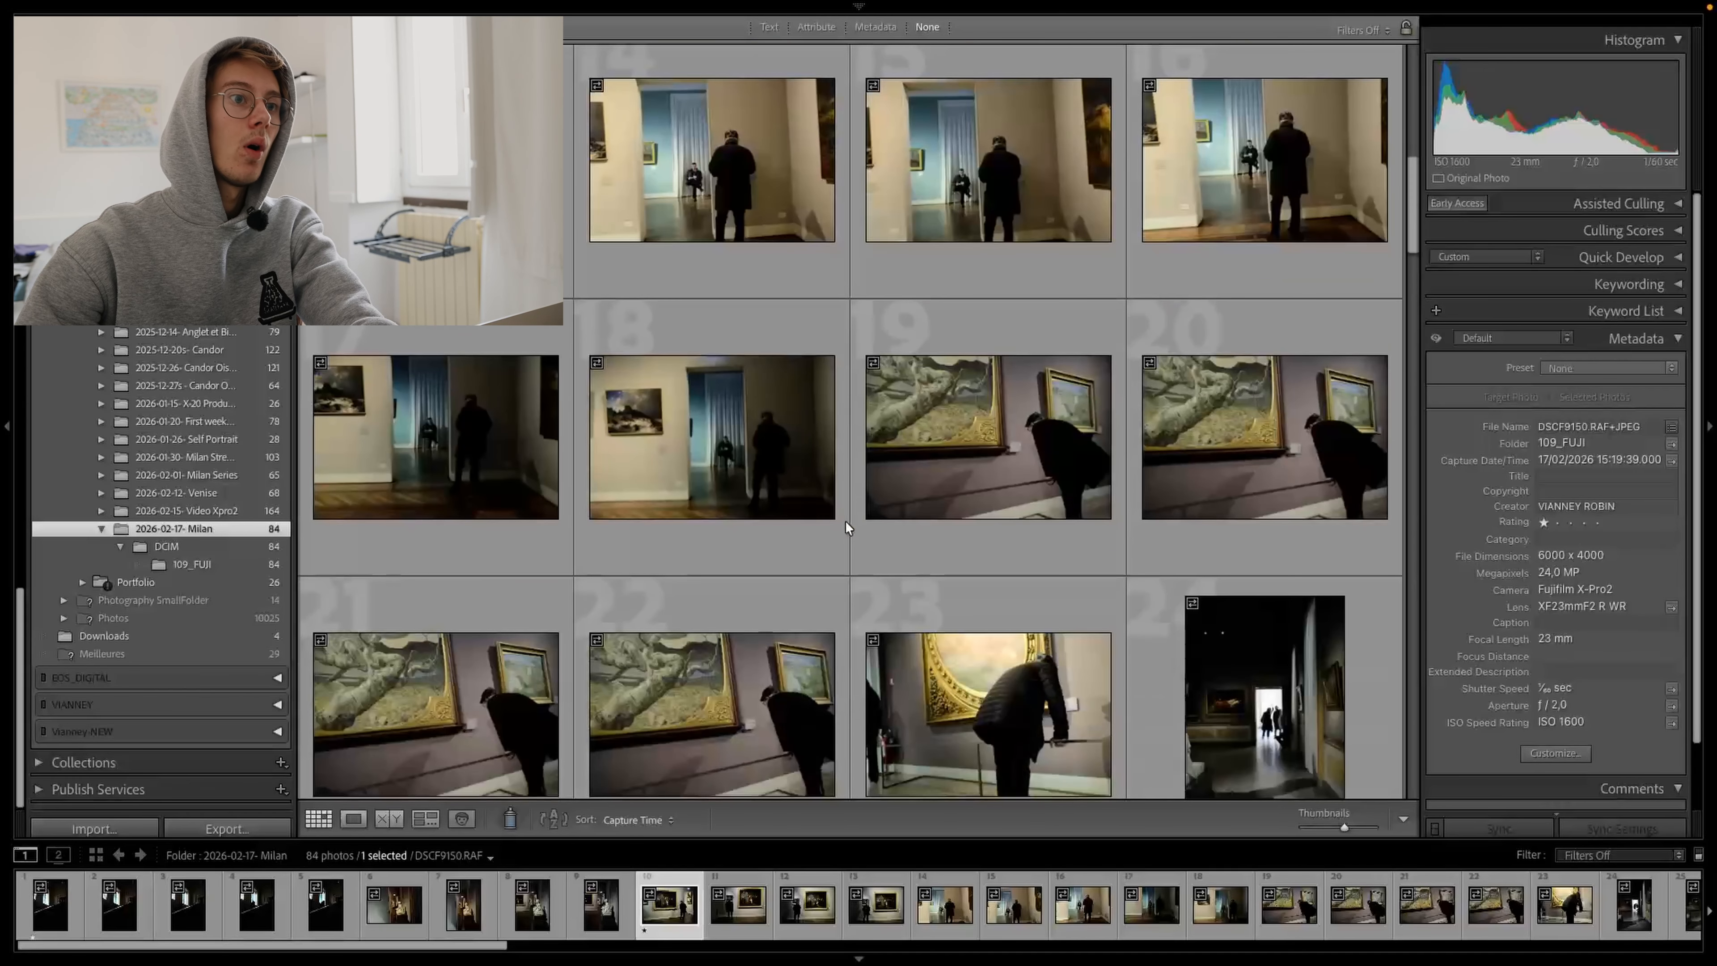
key("Down")
key("Down")
key("Down")
key("Down")
key("Down")
key("Down")
key("Down")
key("Down")
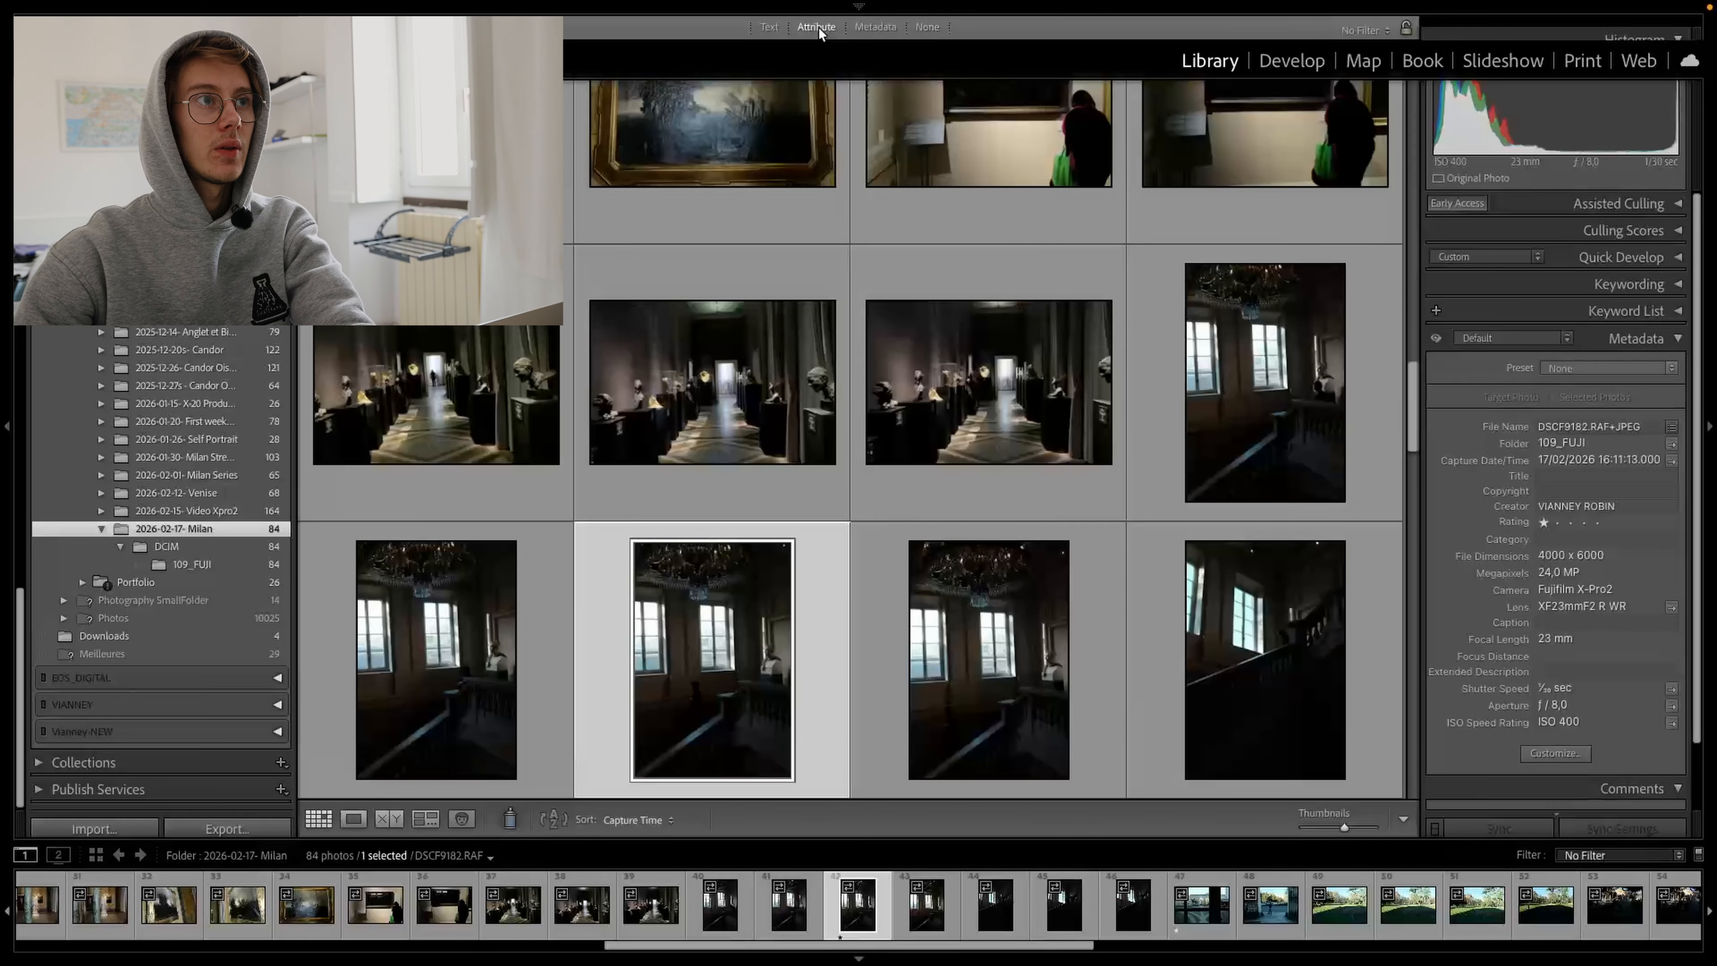
- Filter the Milan folder to photos rated 1 star or higher and open the first staircase photo full size
left_click(816, 28)
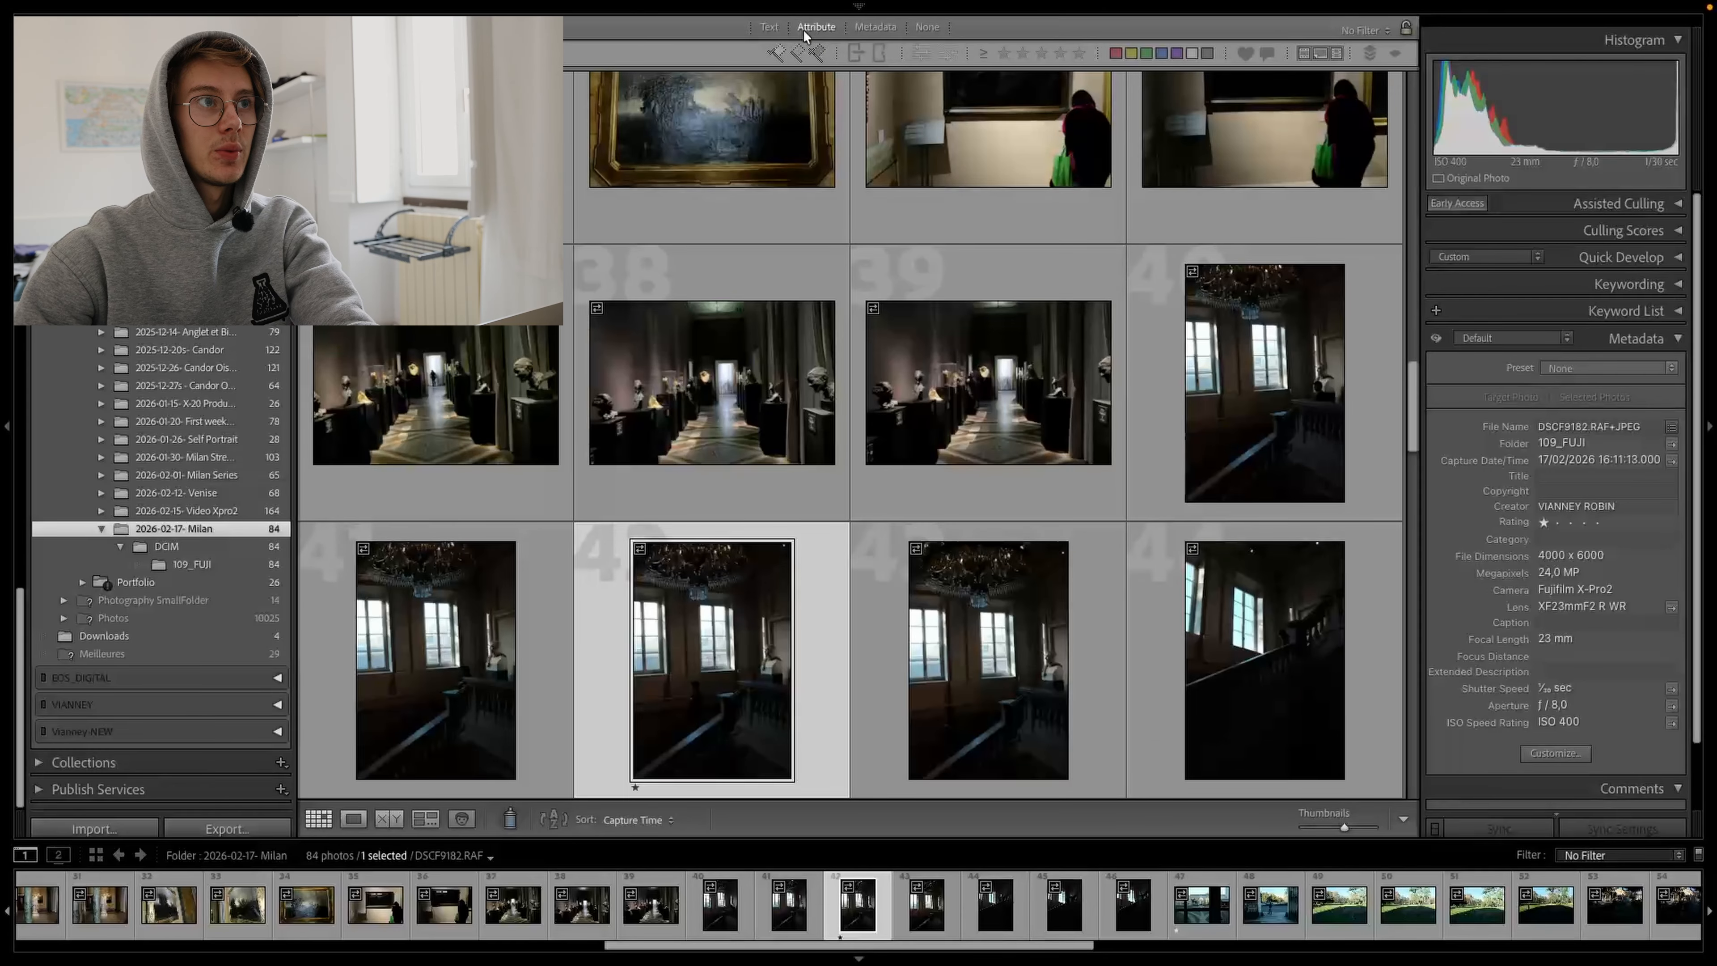
left_click(1002, 54)
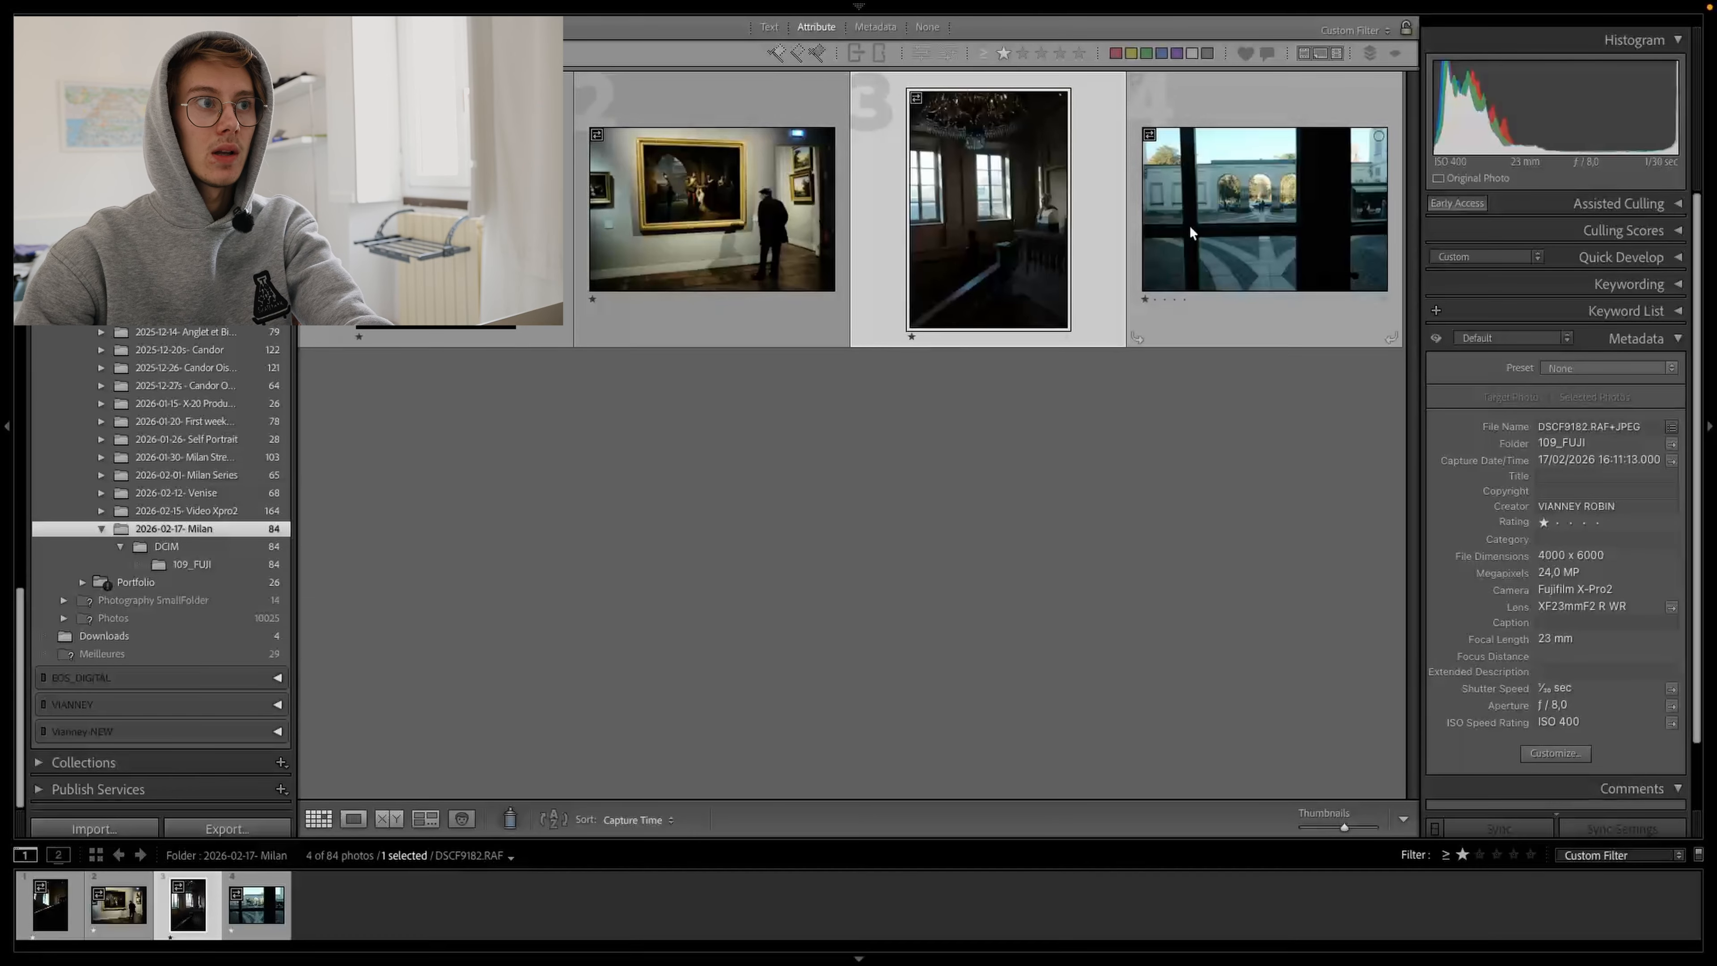
left_click(923, 481)
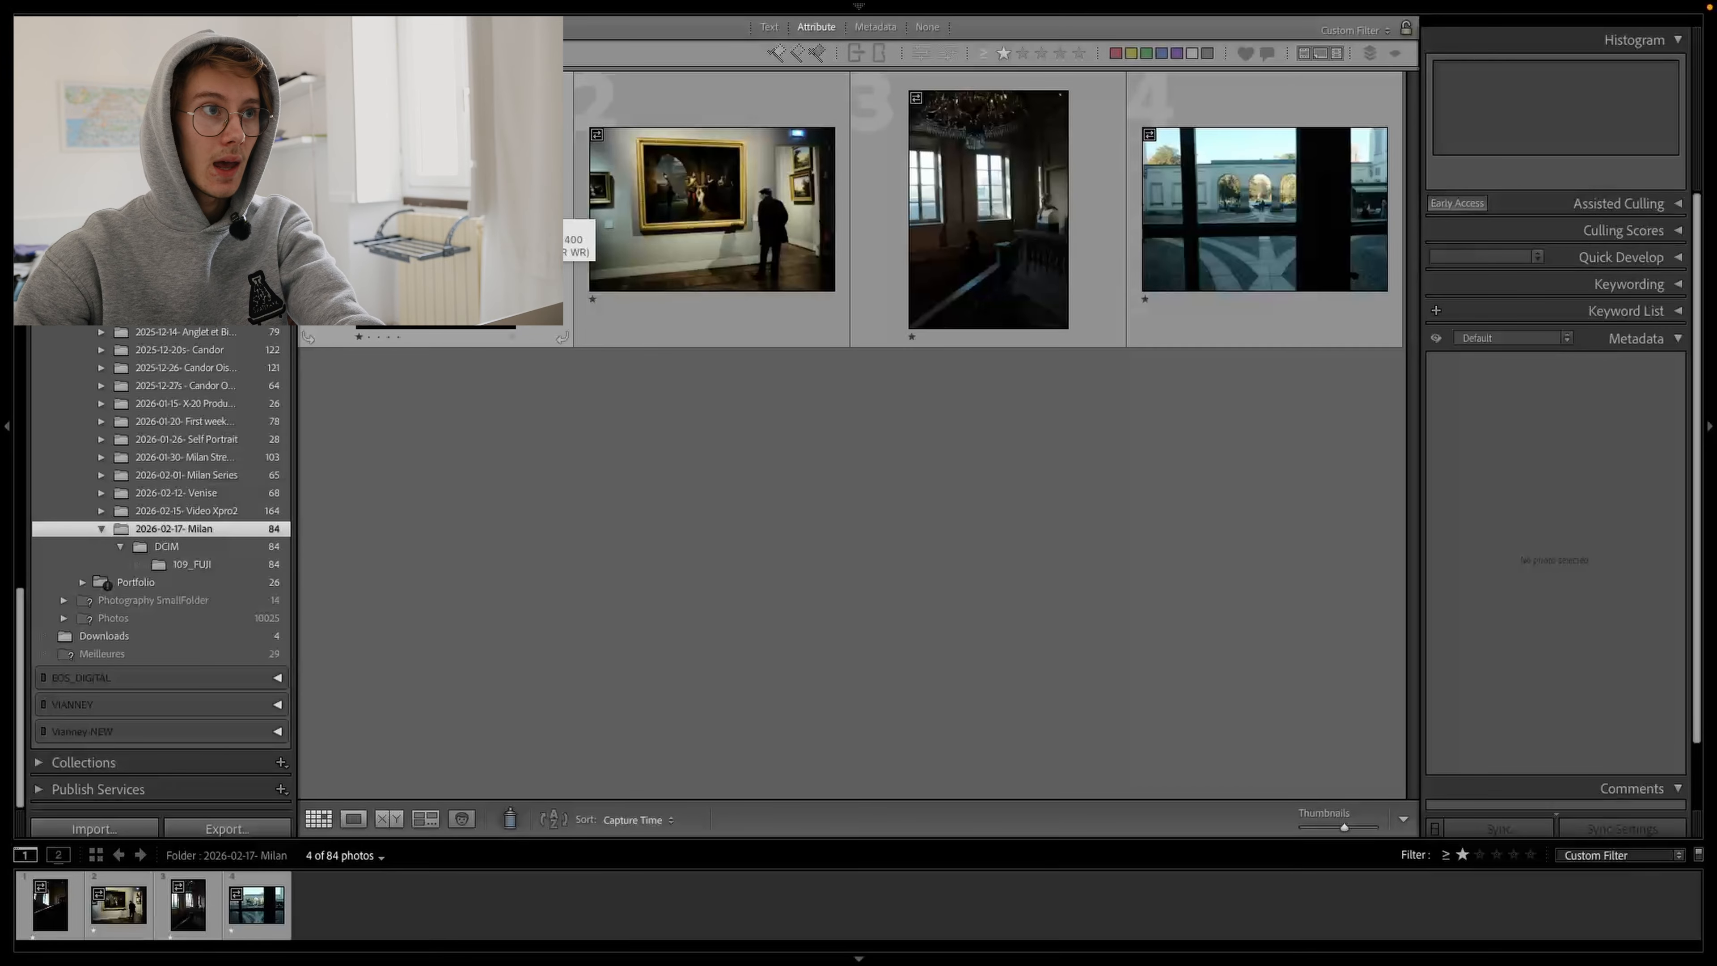
double_click(459, 206)
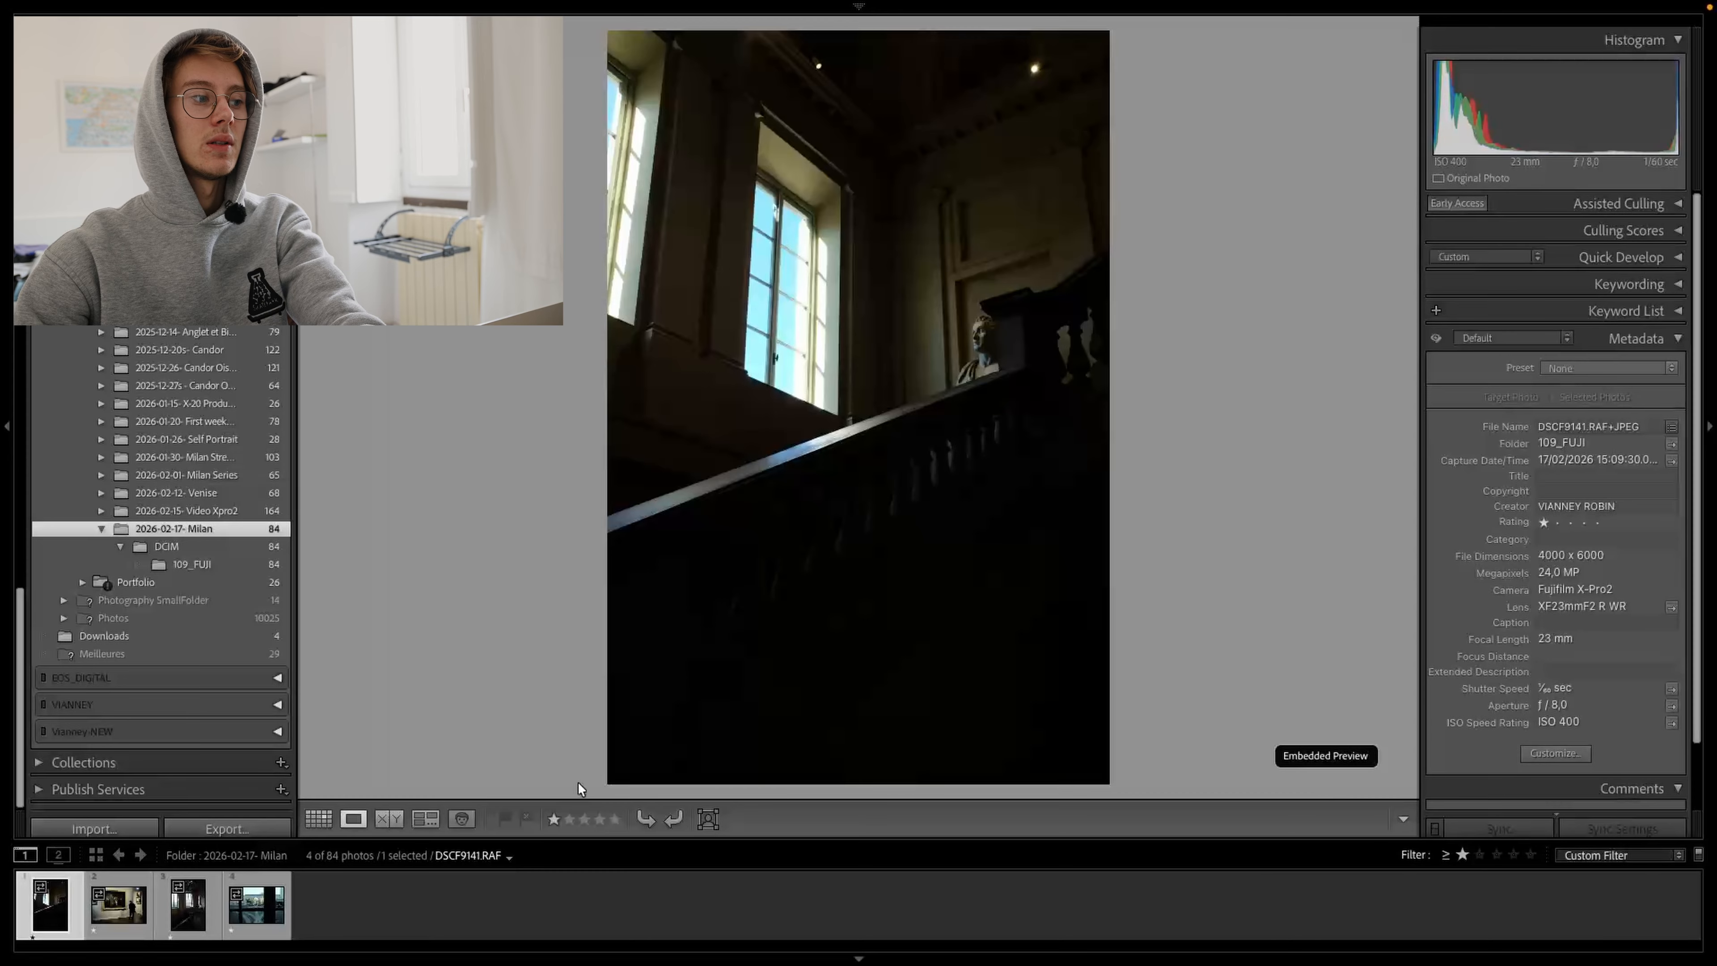
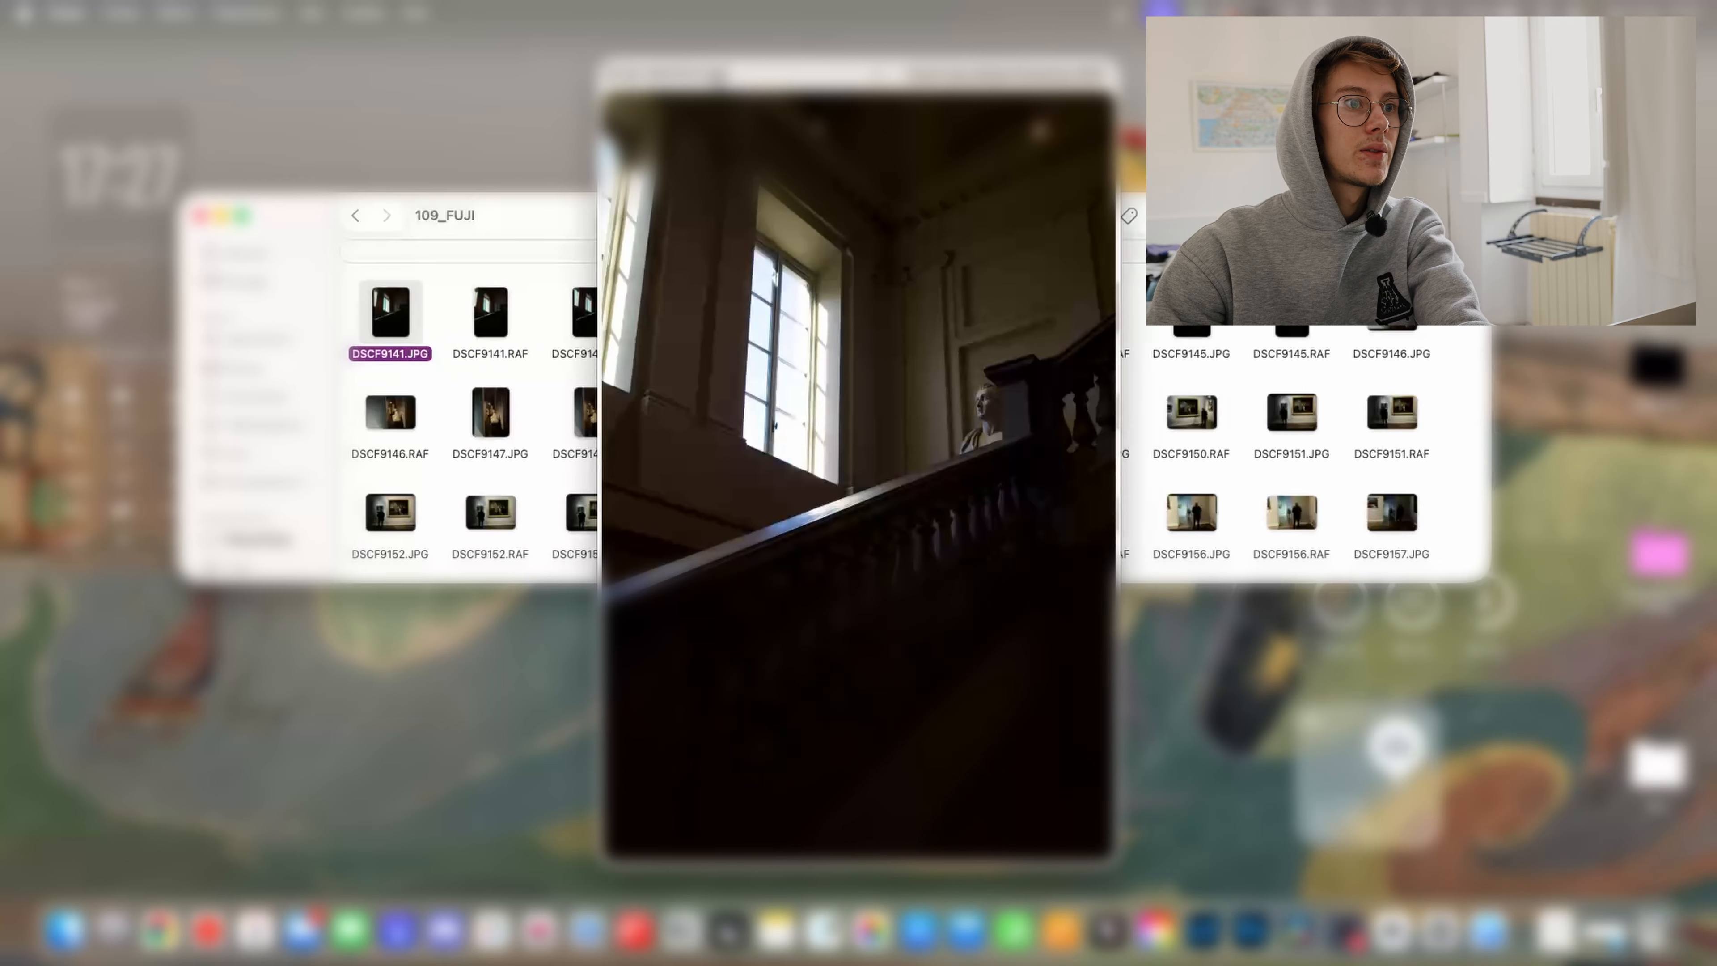
- Switch to Finder, compare the previews of DSCF9141.JPG and DSCF9141.RAF in 109_FUJI, and close the preview
key("Right")
key("Left")
key("Right")
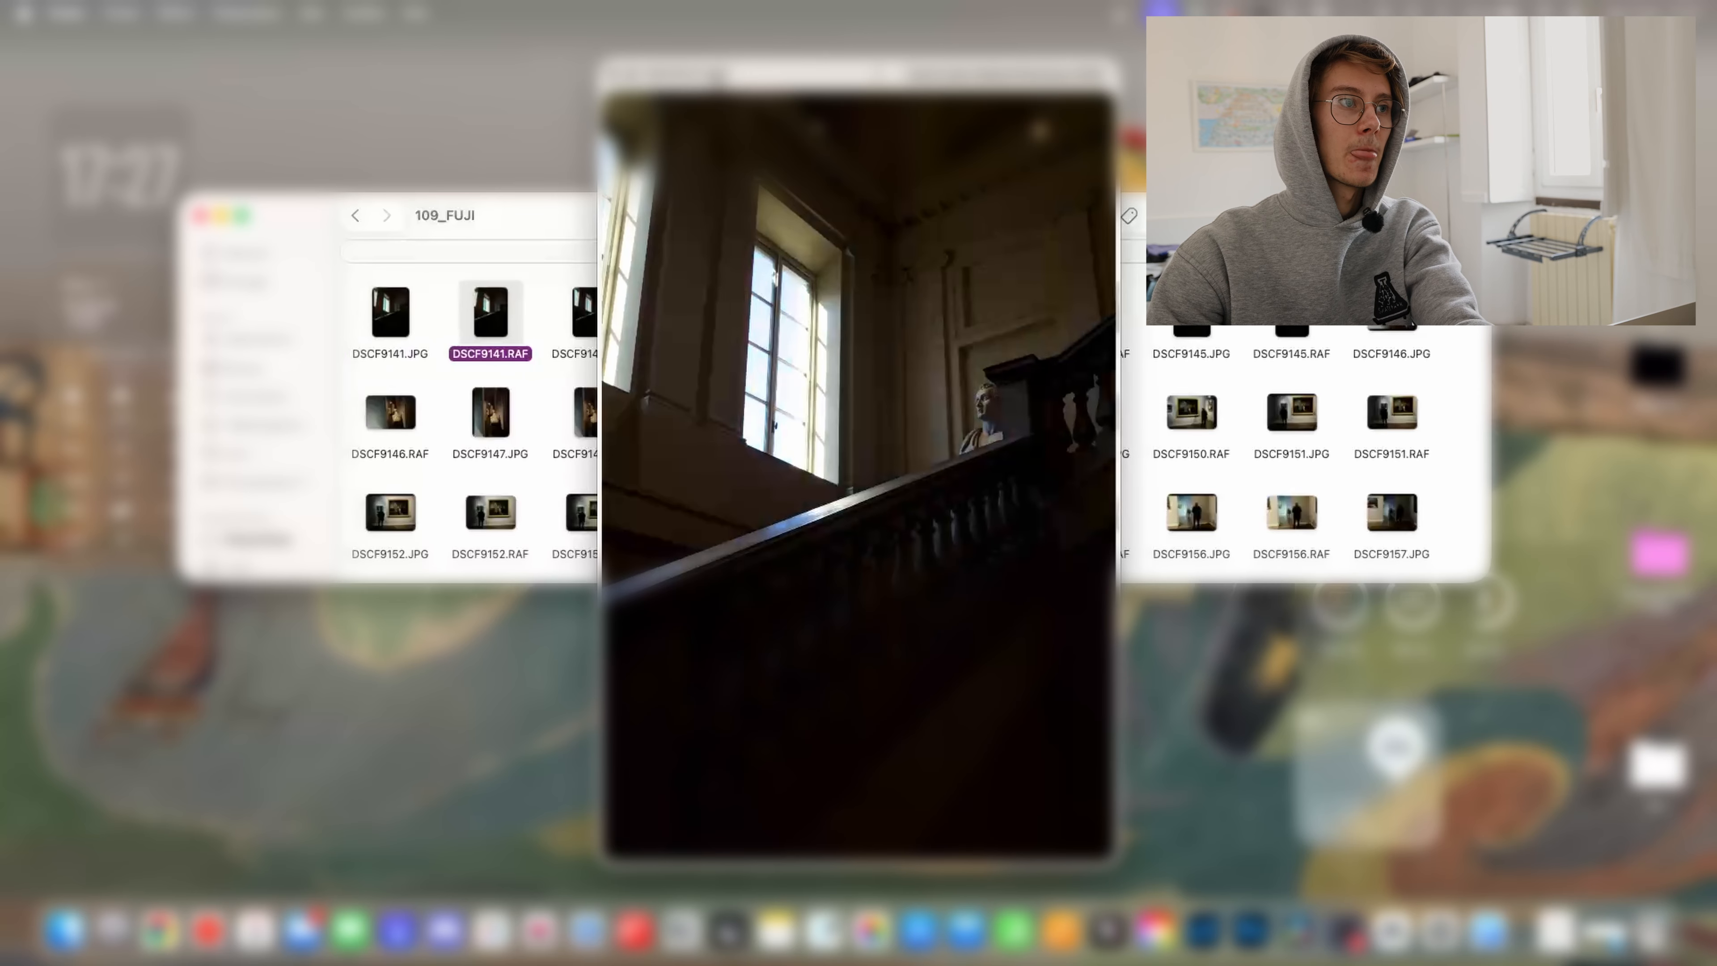
key("space")
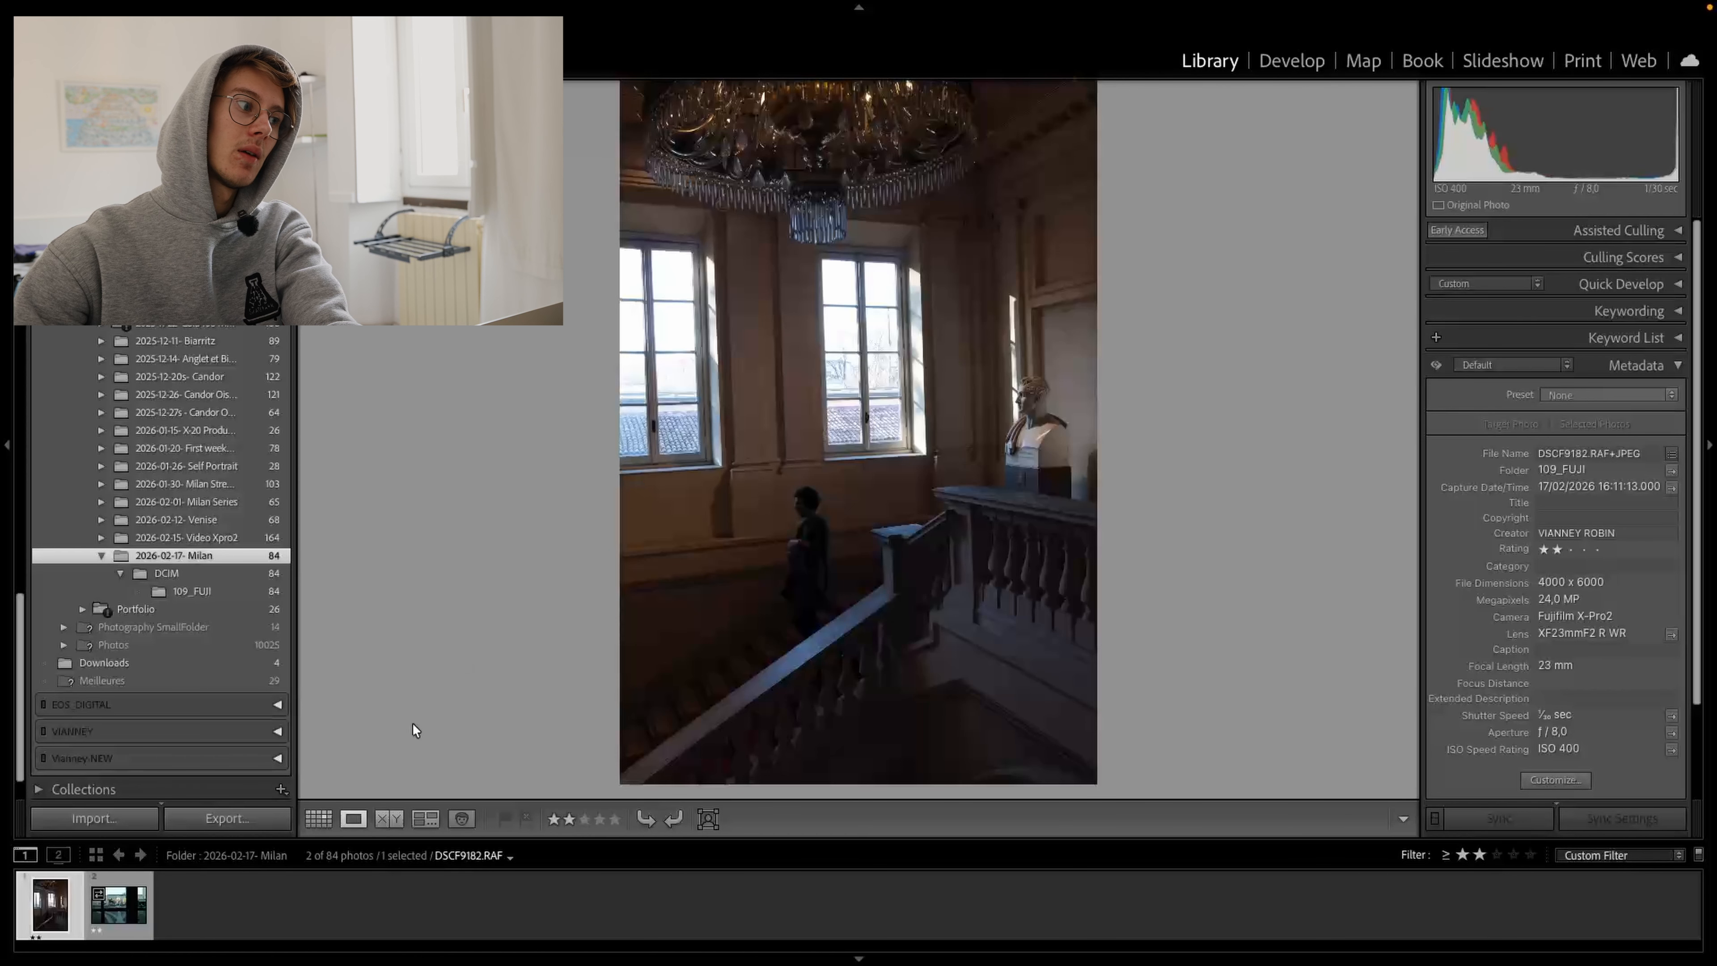
- Select DSCF9187, the courtyard seen through the window panes, and open it in the Develop module
left_click(119, 903)
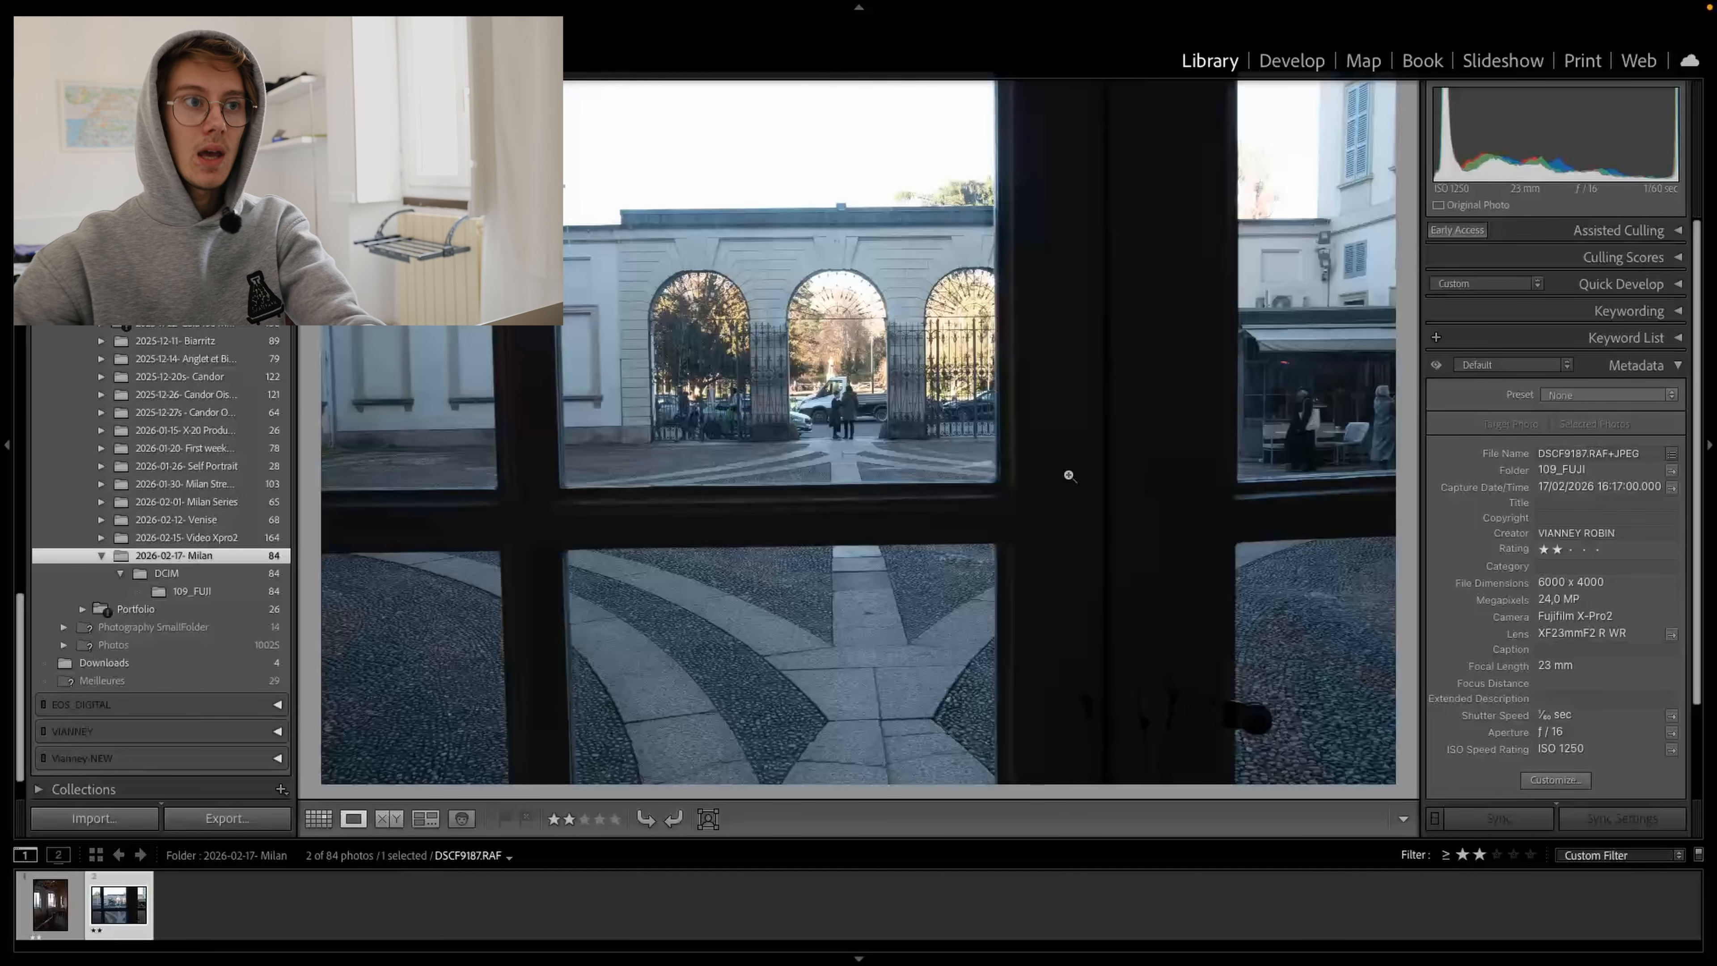
left_click(1291, 60)
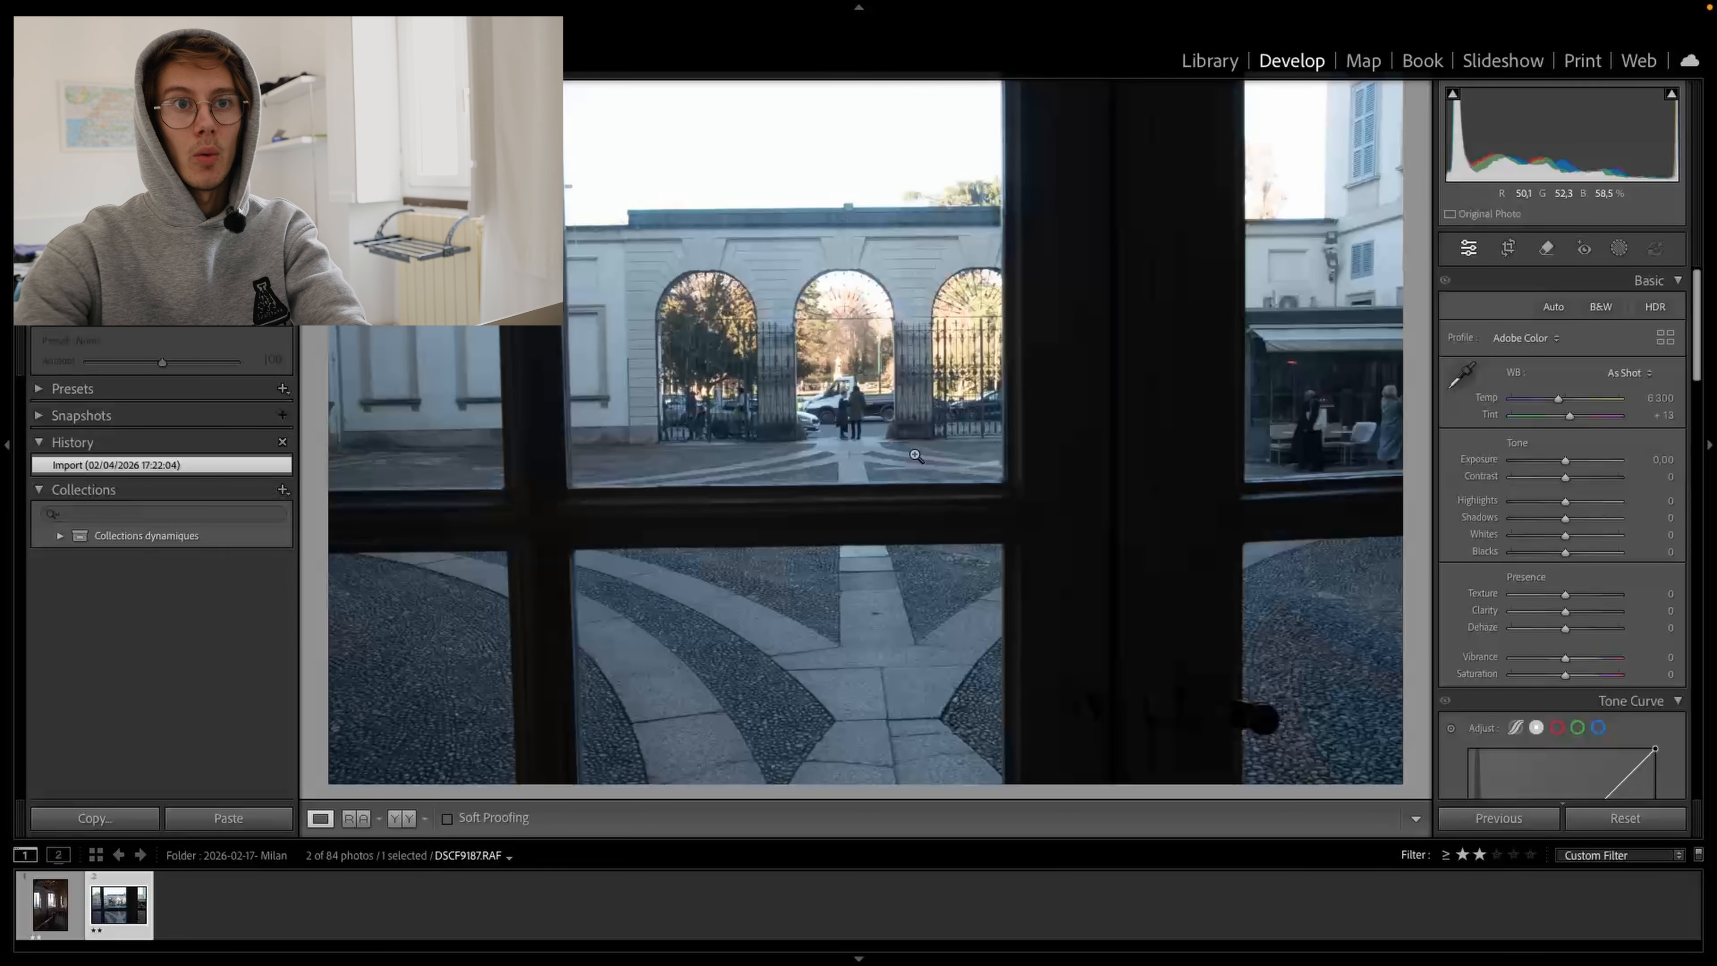
- Switch to Finder, compare the previews of DSCF9141.JPG and DSCF9141.RAF once more, and return to Lightroom Classic
key("ctrl+Left")
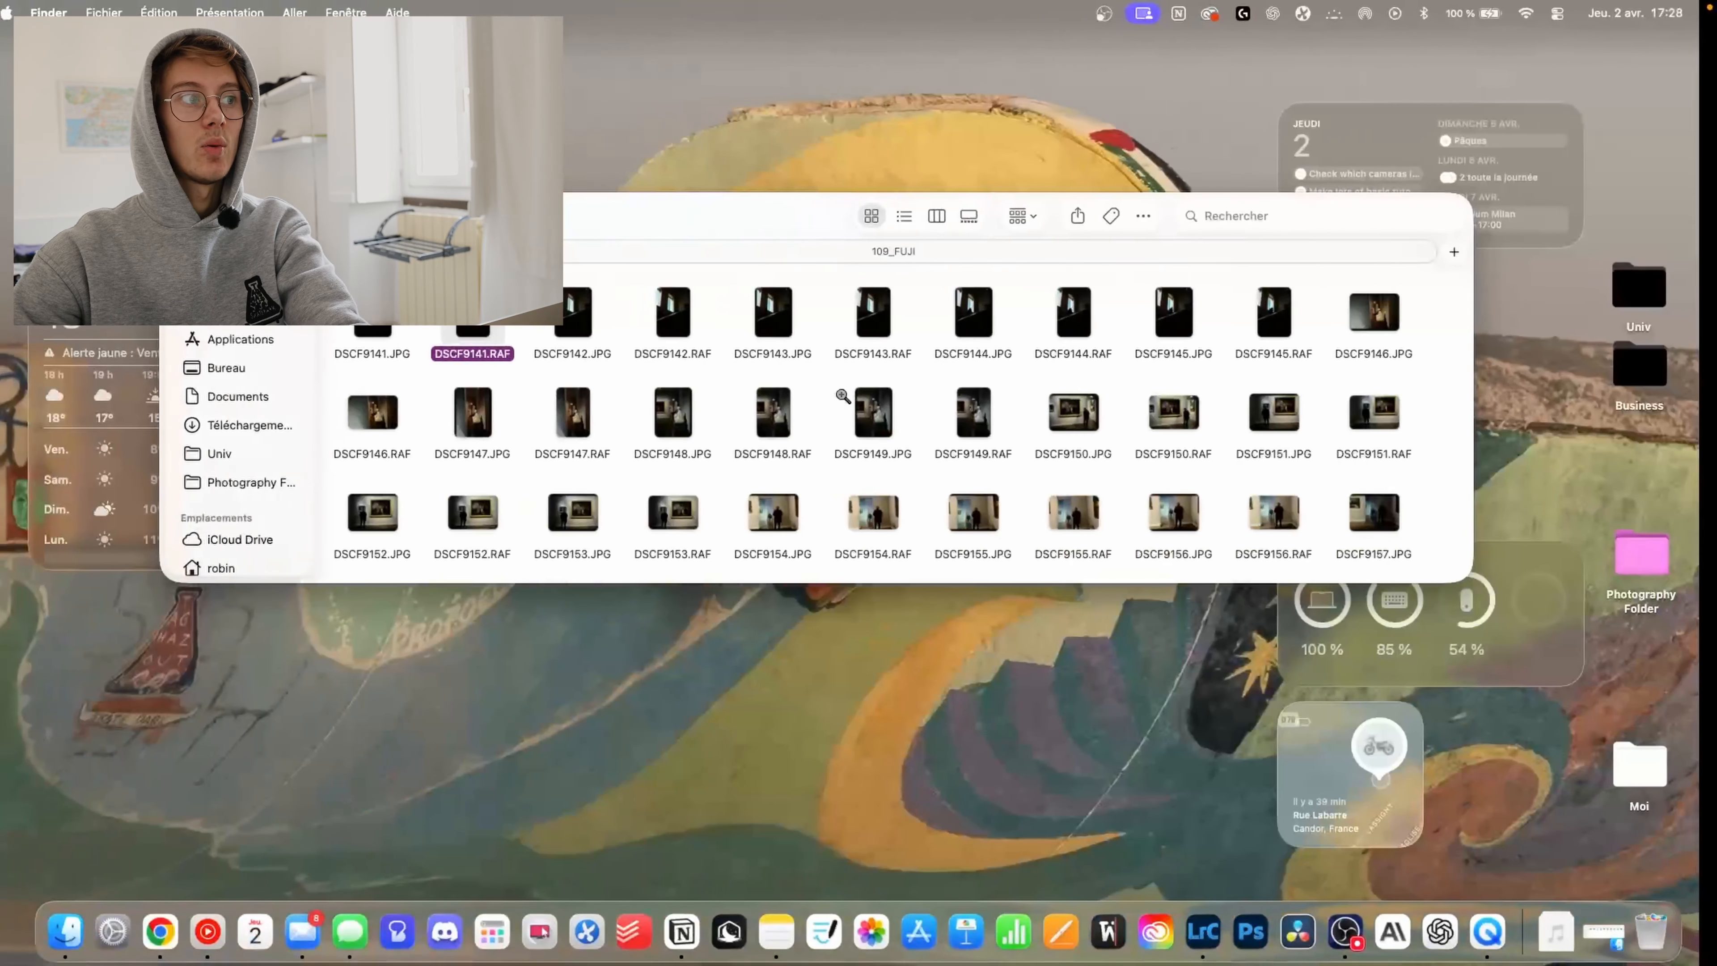
left_click(386, 326)
key("space")
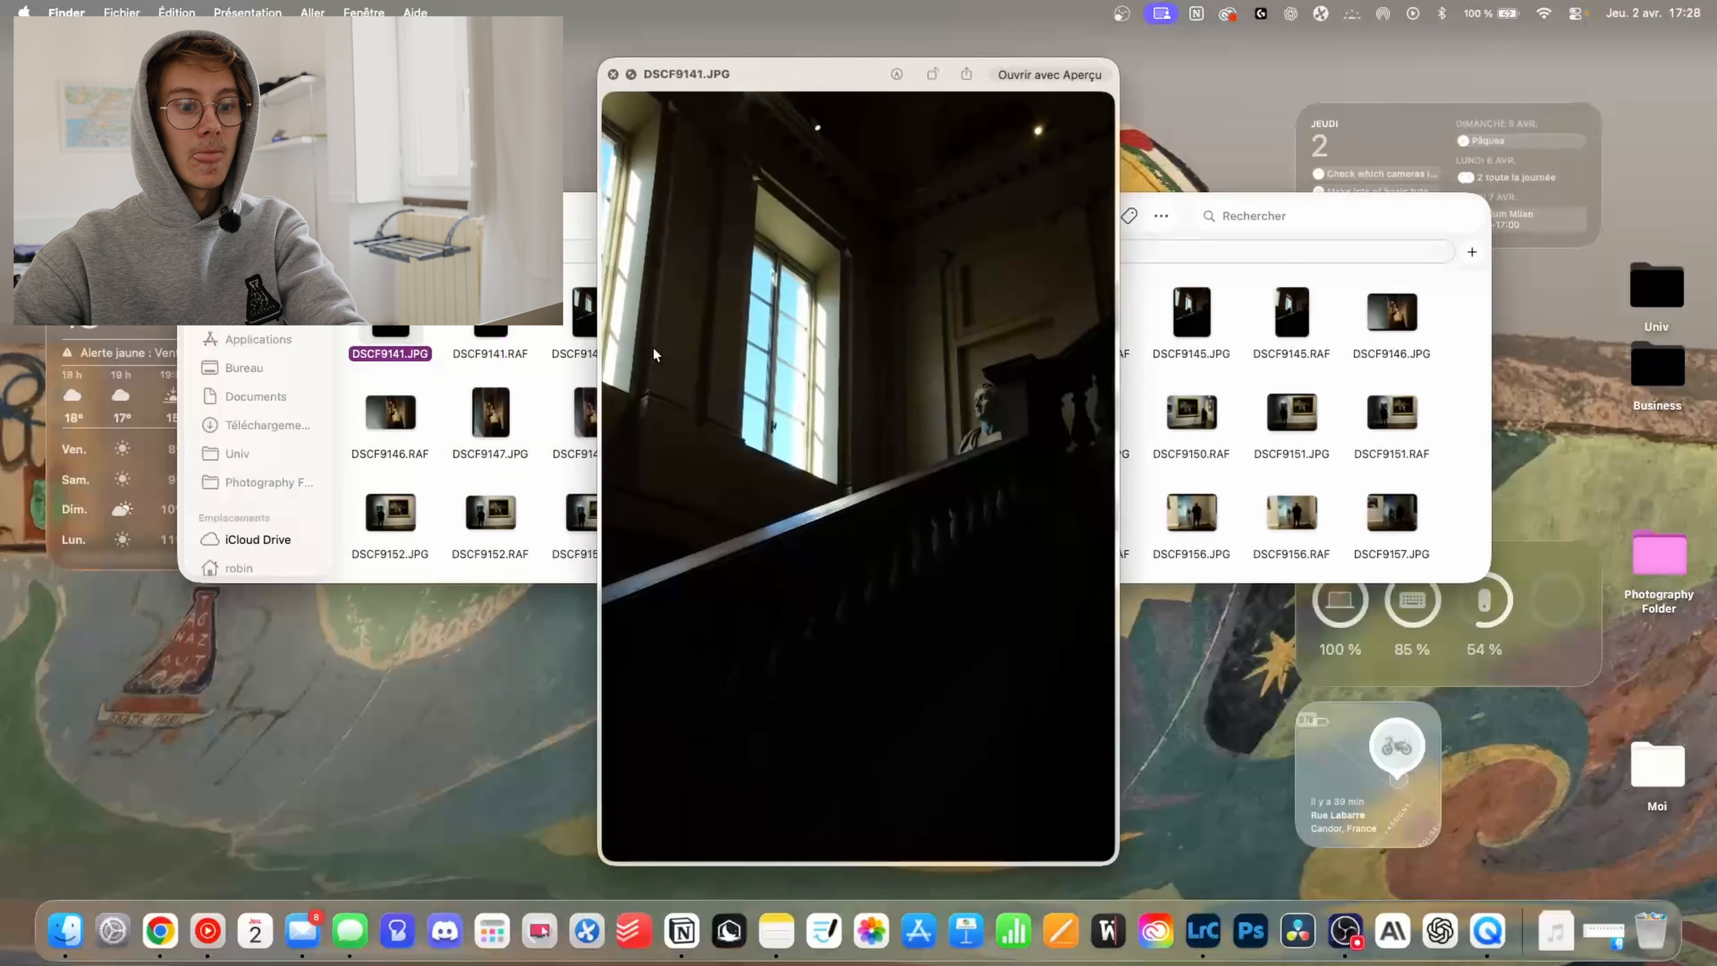
key("Right")
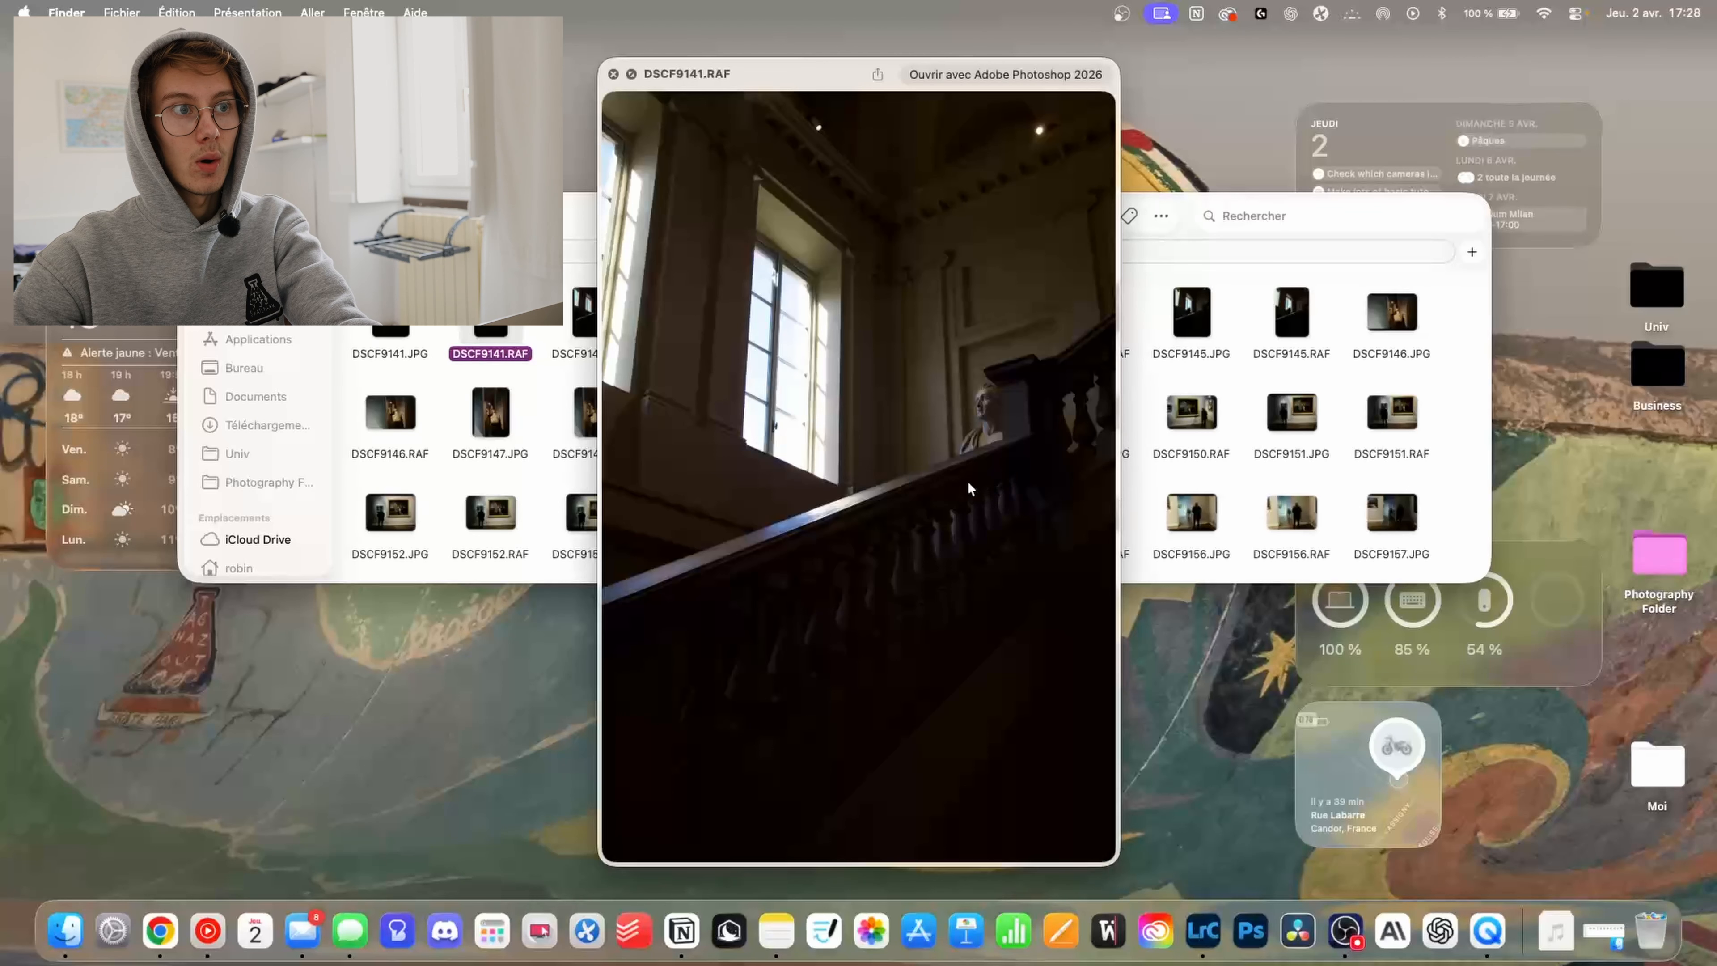
key("Left")
key("space")
key("ctrl+Right")
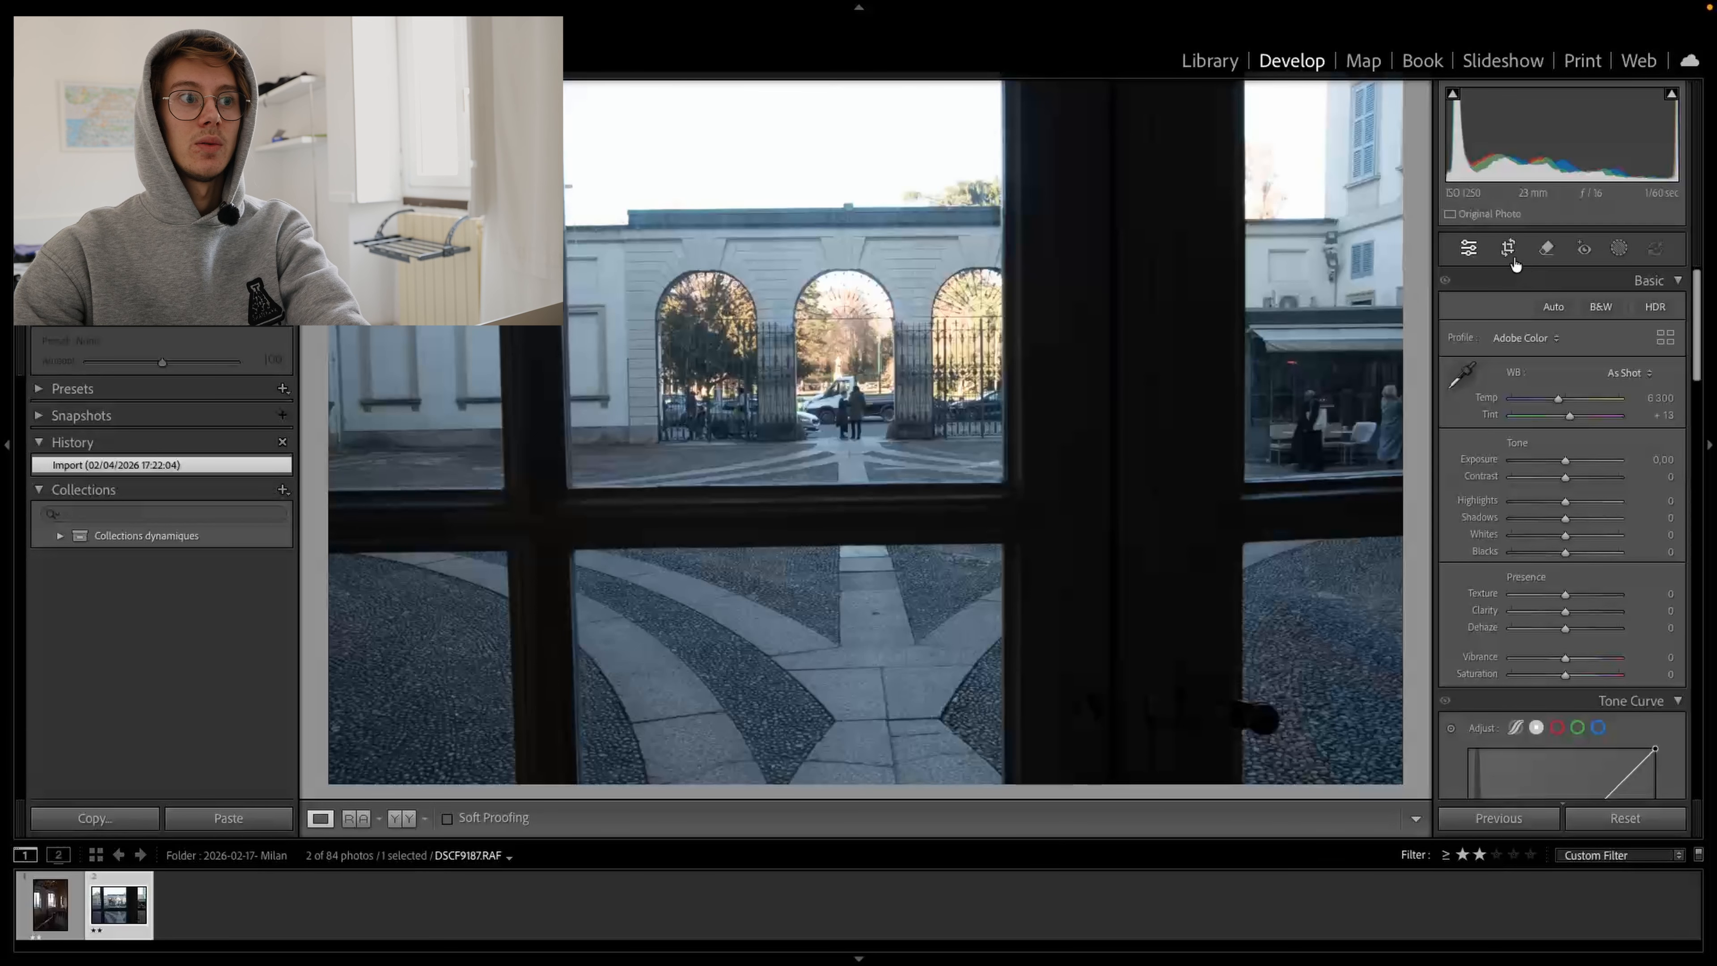
- Switch to the staircase photo DSCF9182 and set its white balance to a temperature of 4900 and a tint of −4
key("Left")
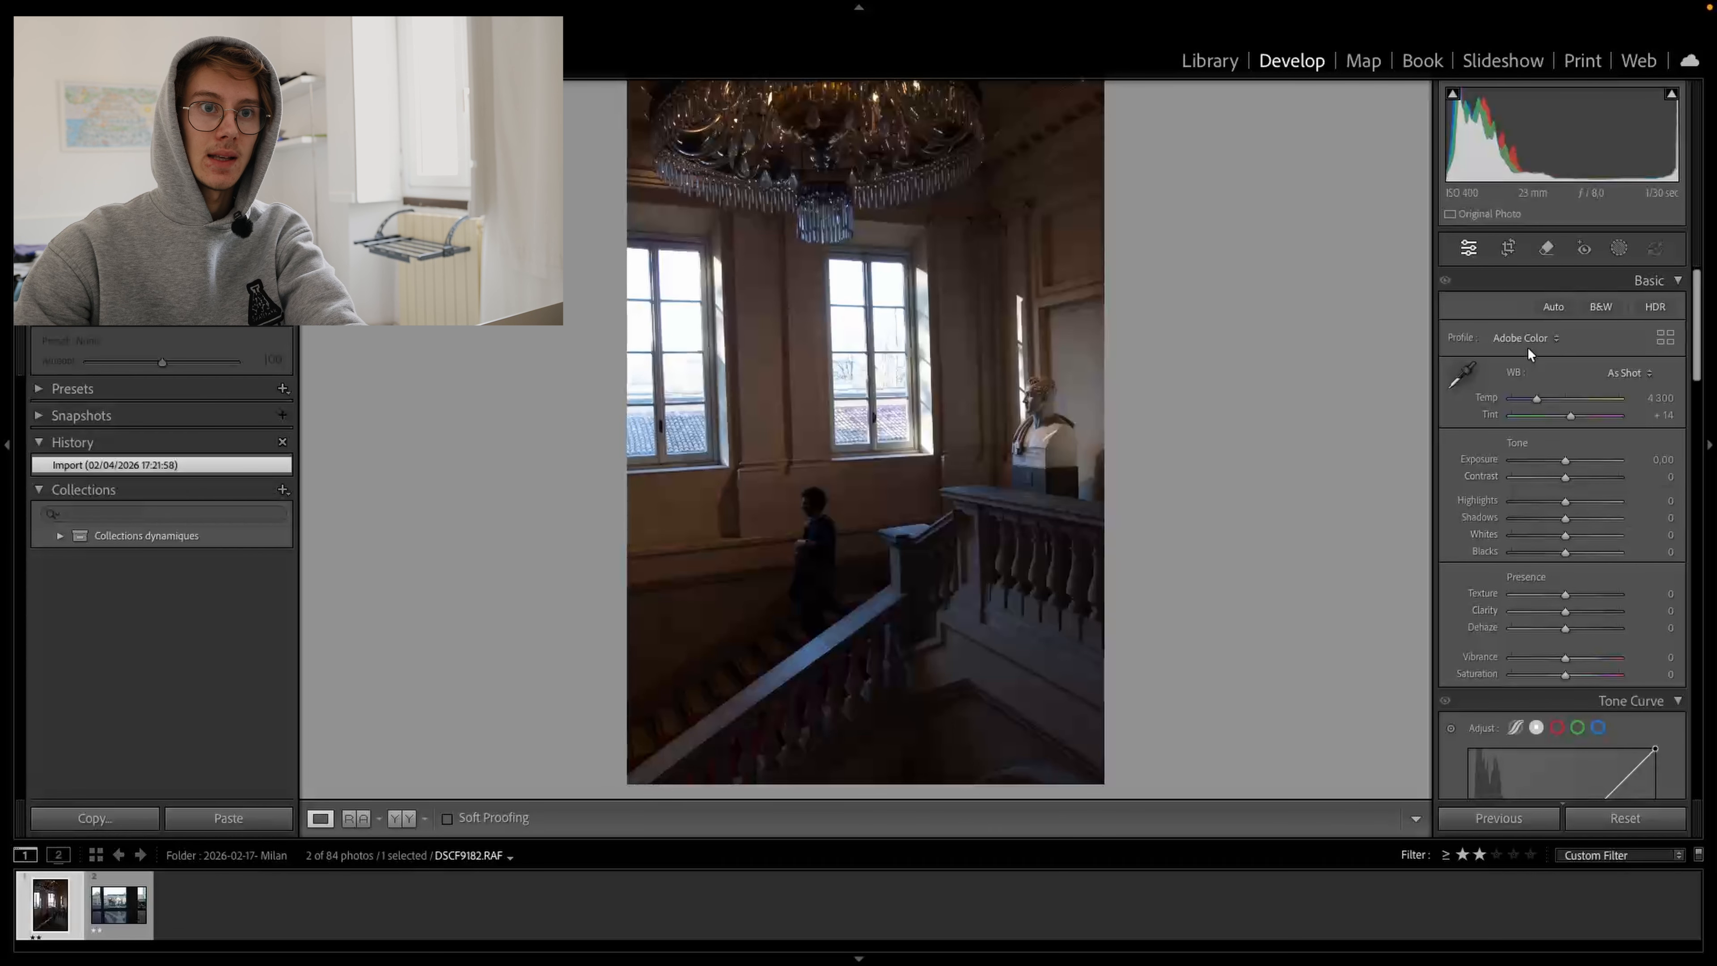
left_click_drag(1536, 401, 1552, 400)
double_click(1546, 401)
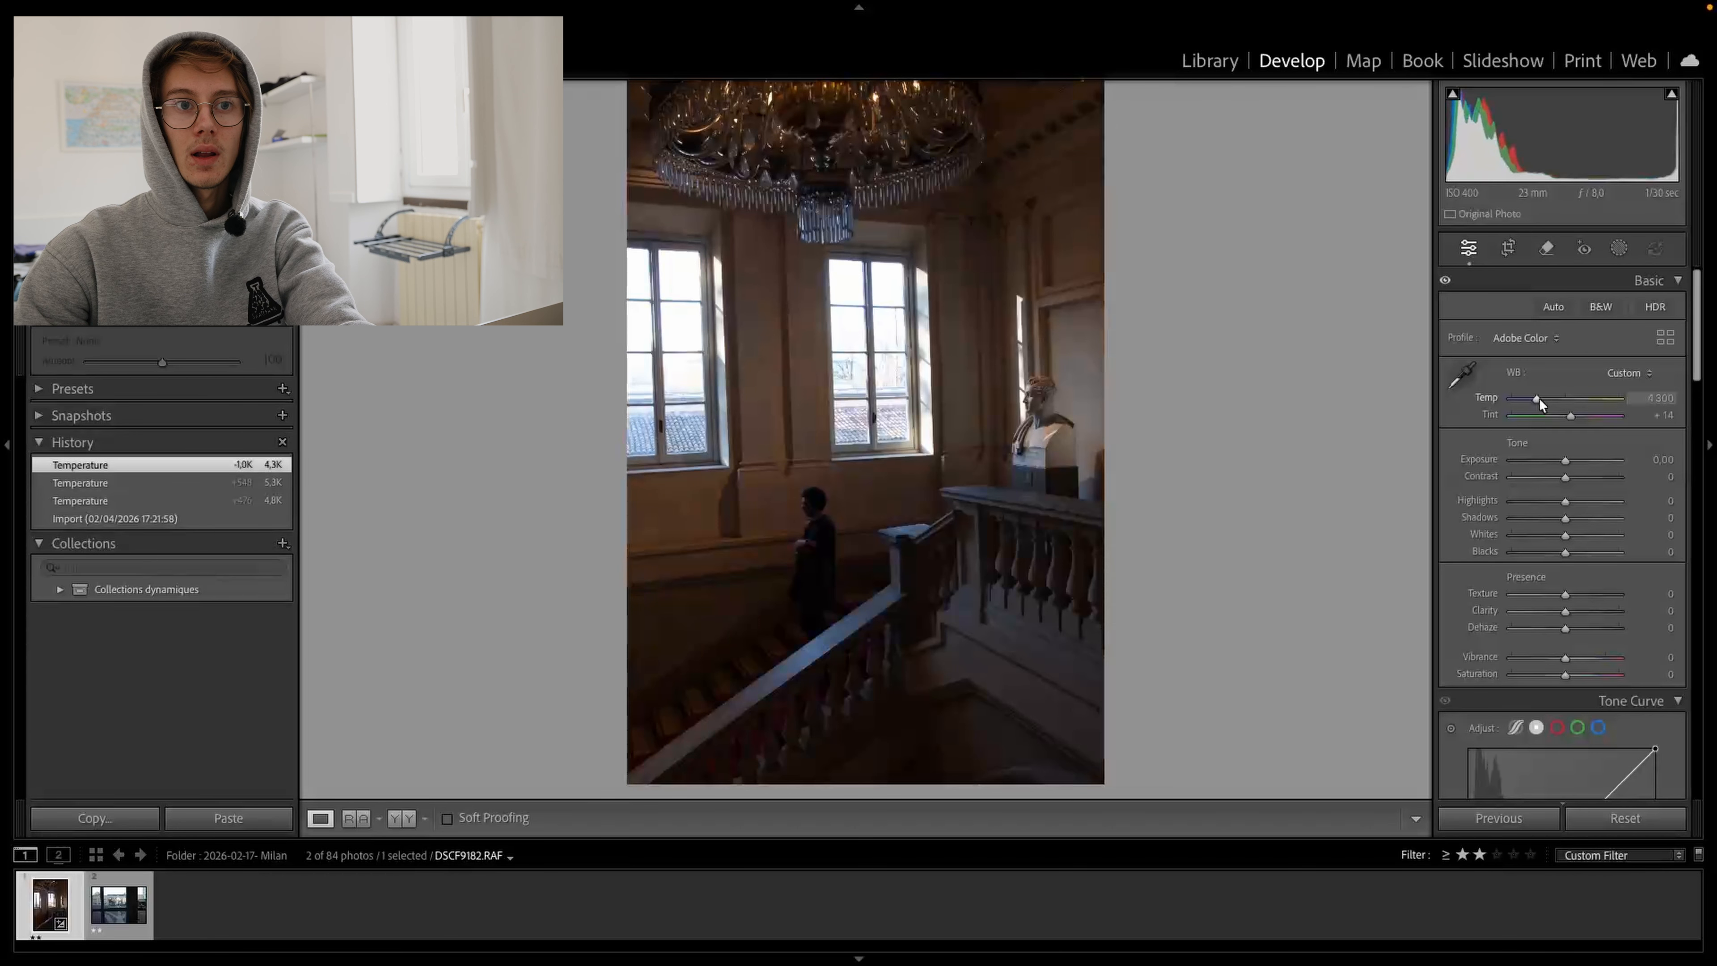
double_click(1558, 397)
mouse_move(1537, 398)
left_mouse_down()
mouse_move(1582, 396)
mouse_move(1536, 398)
mouse_move(1562, 419)
left_mouse_up()
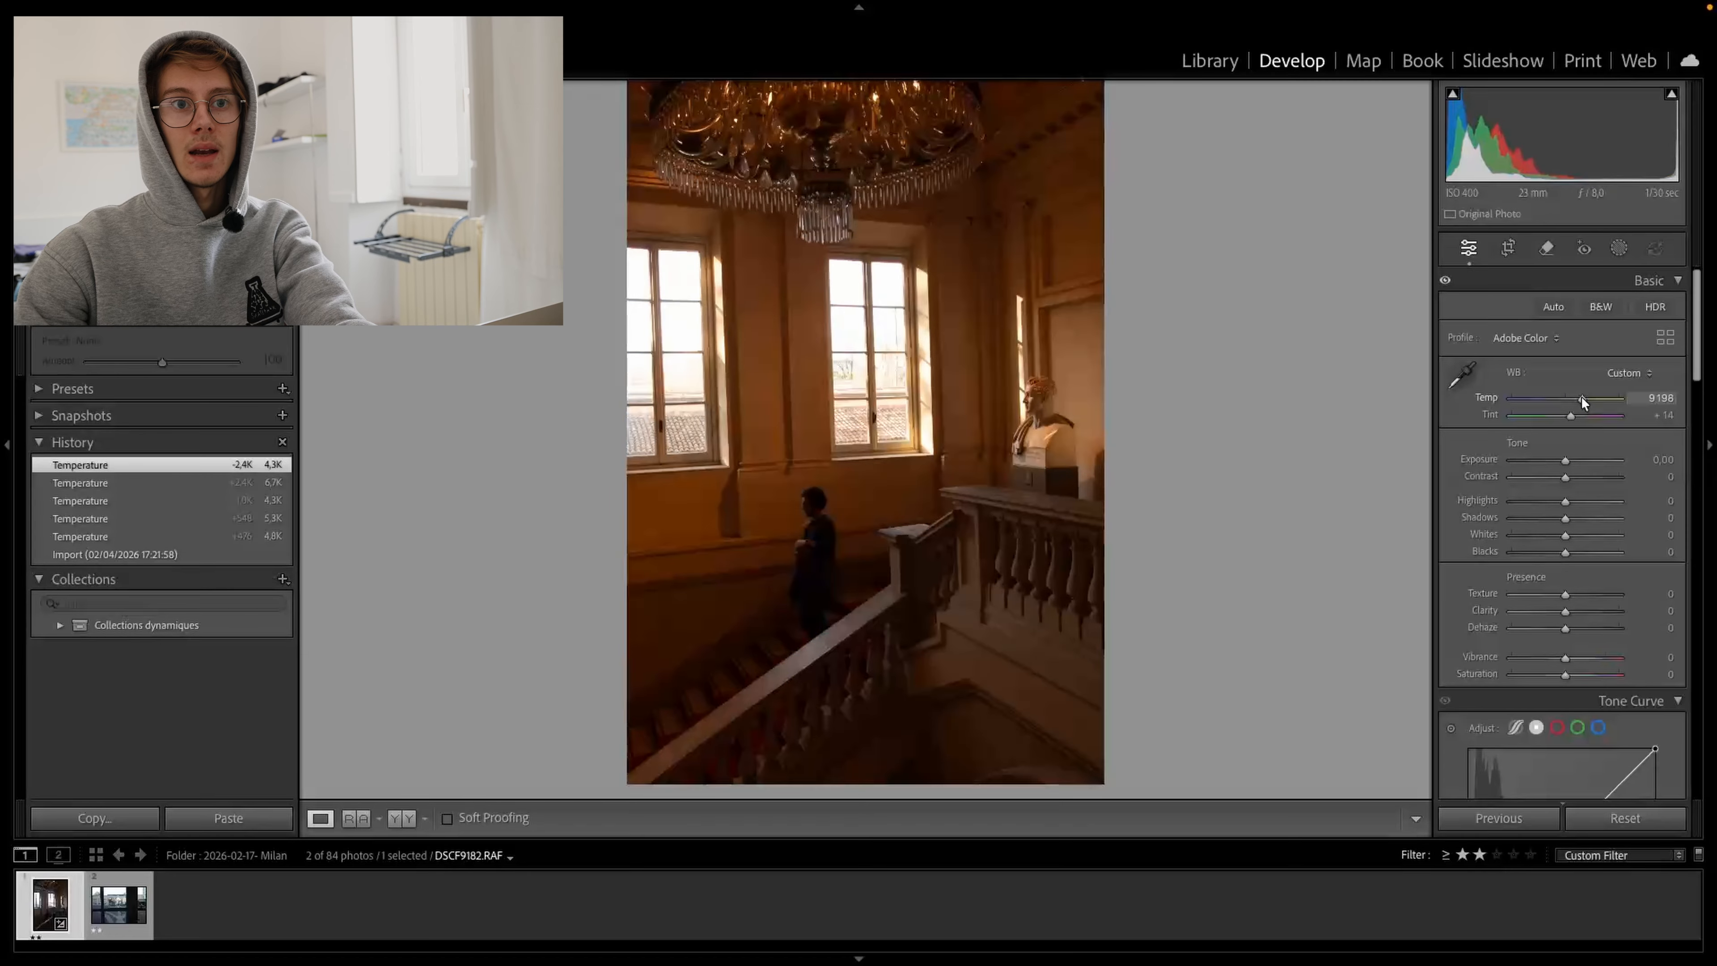
double_click(1581, 395)
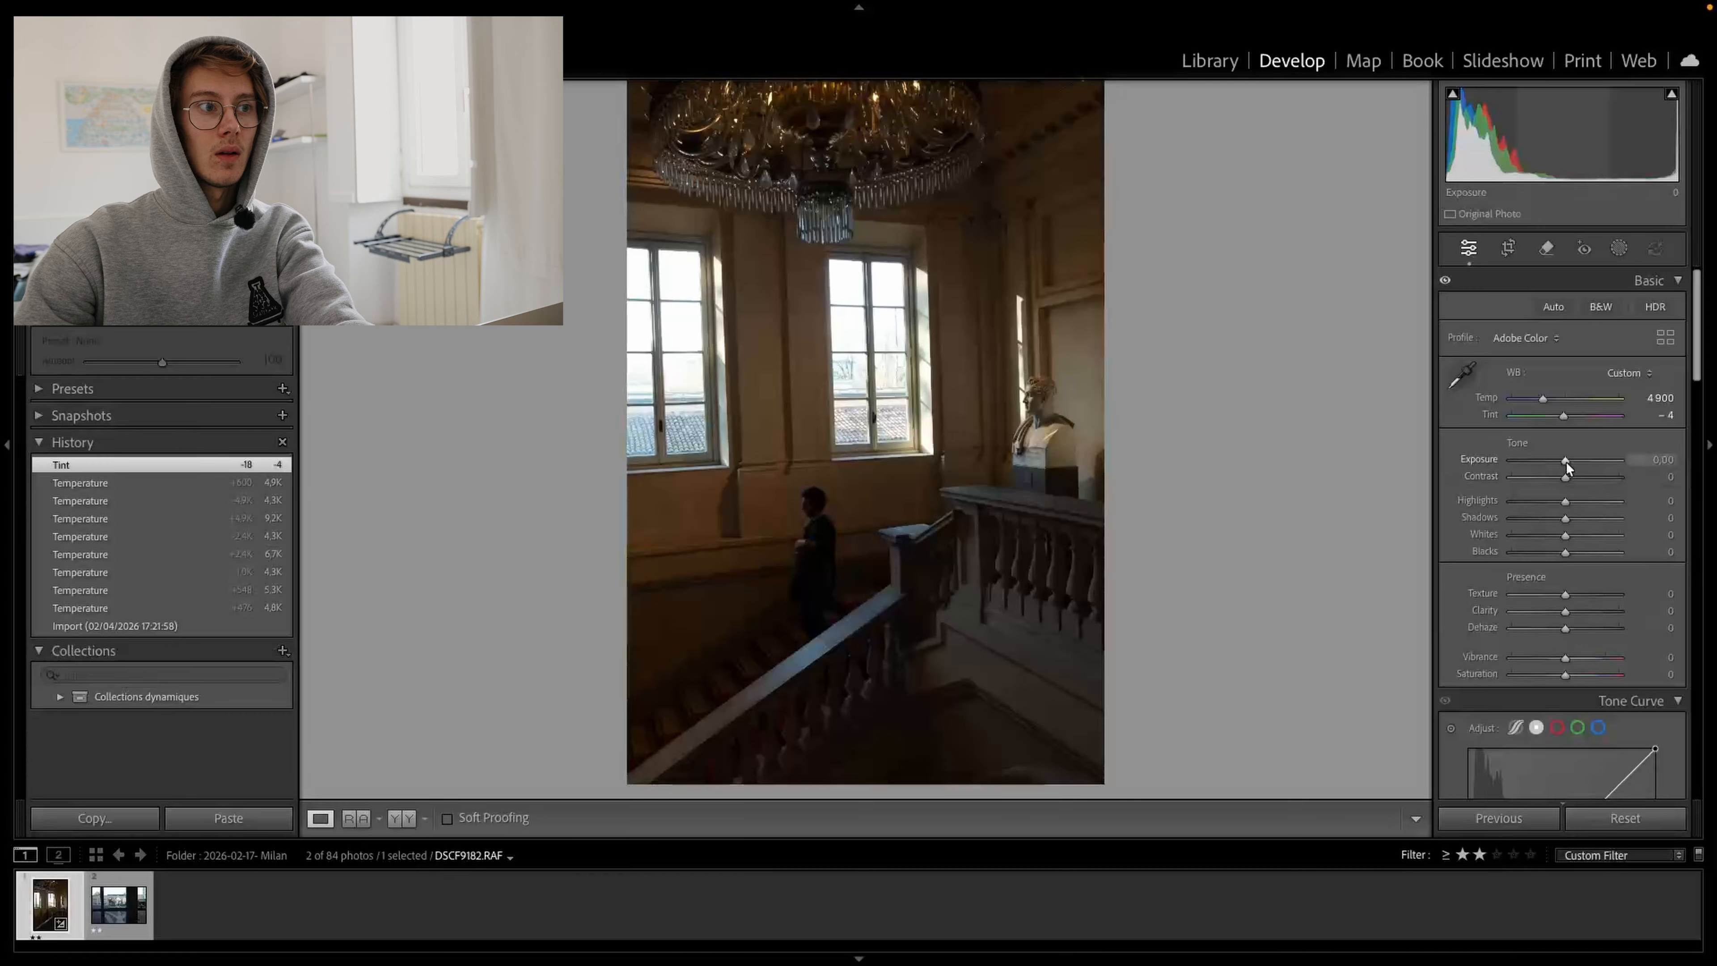
- Set the staircase photo's exposure to −0.20, highlights to +46, shadows to −5, whites to +36 and blacks to −10
left_click_drag(1565, 460, 1563, 460)
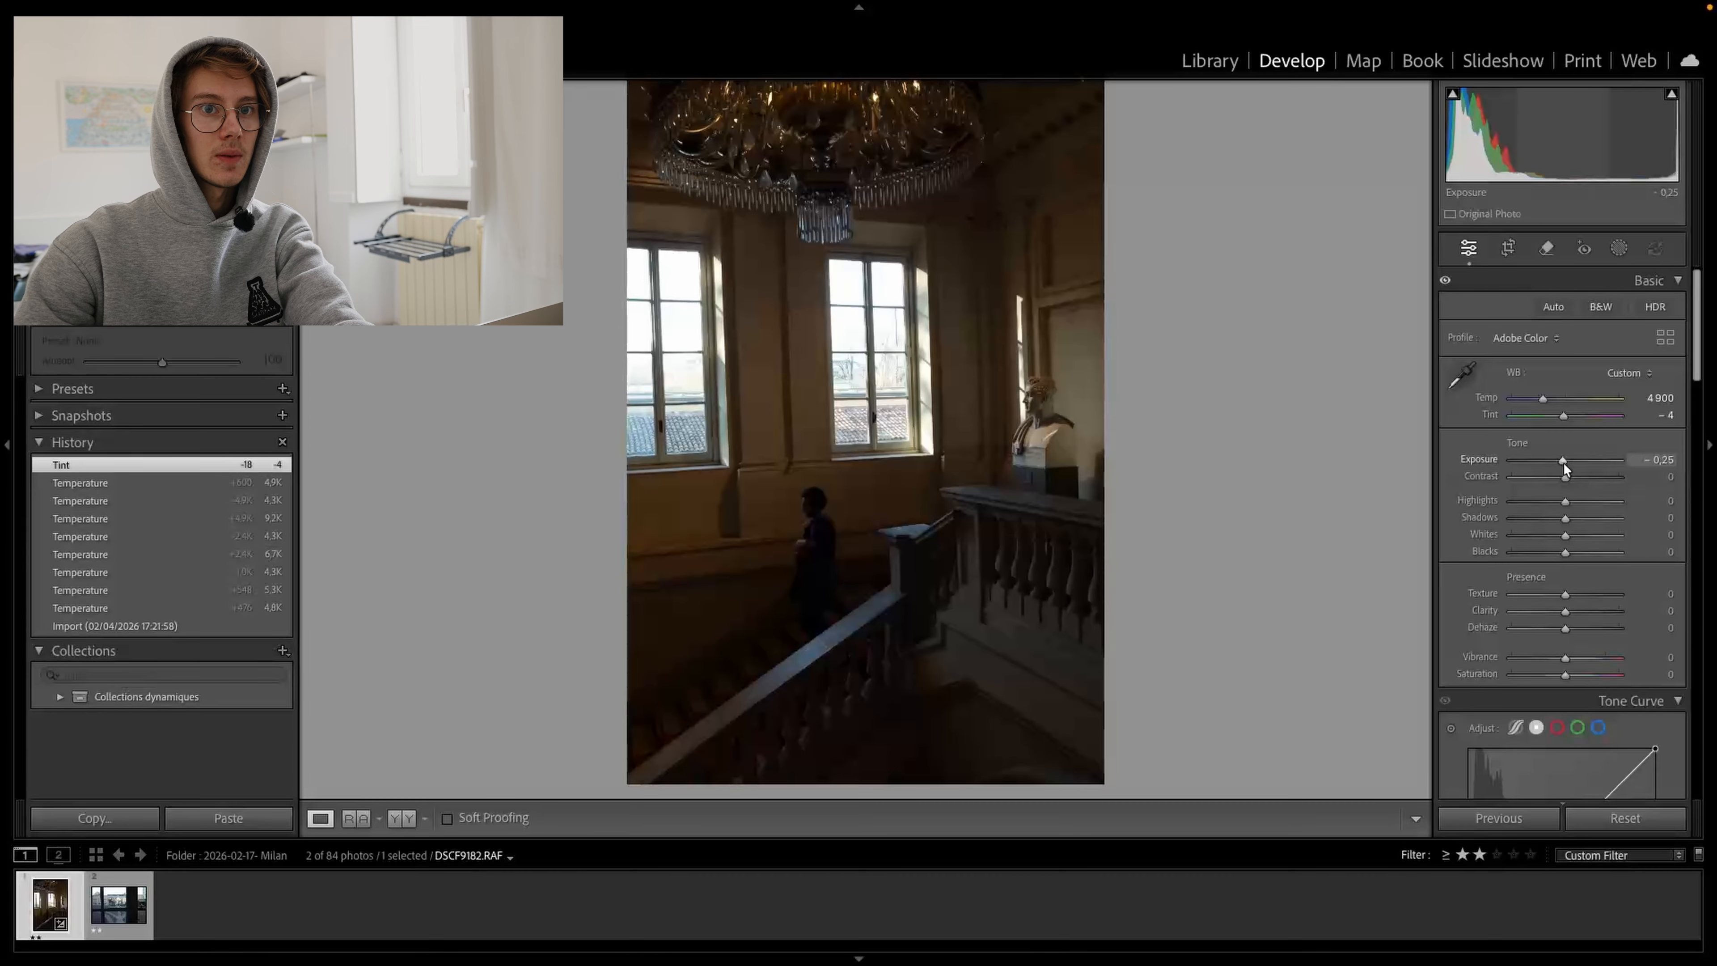
left_click_drag(1563, 462, 1563, 557)
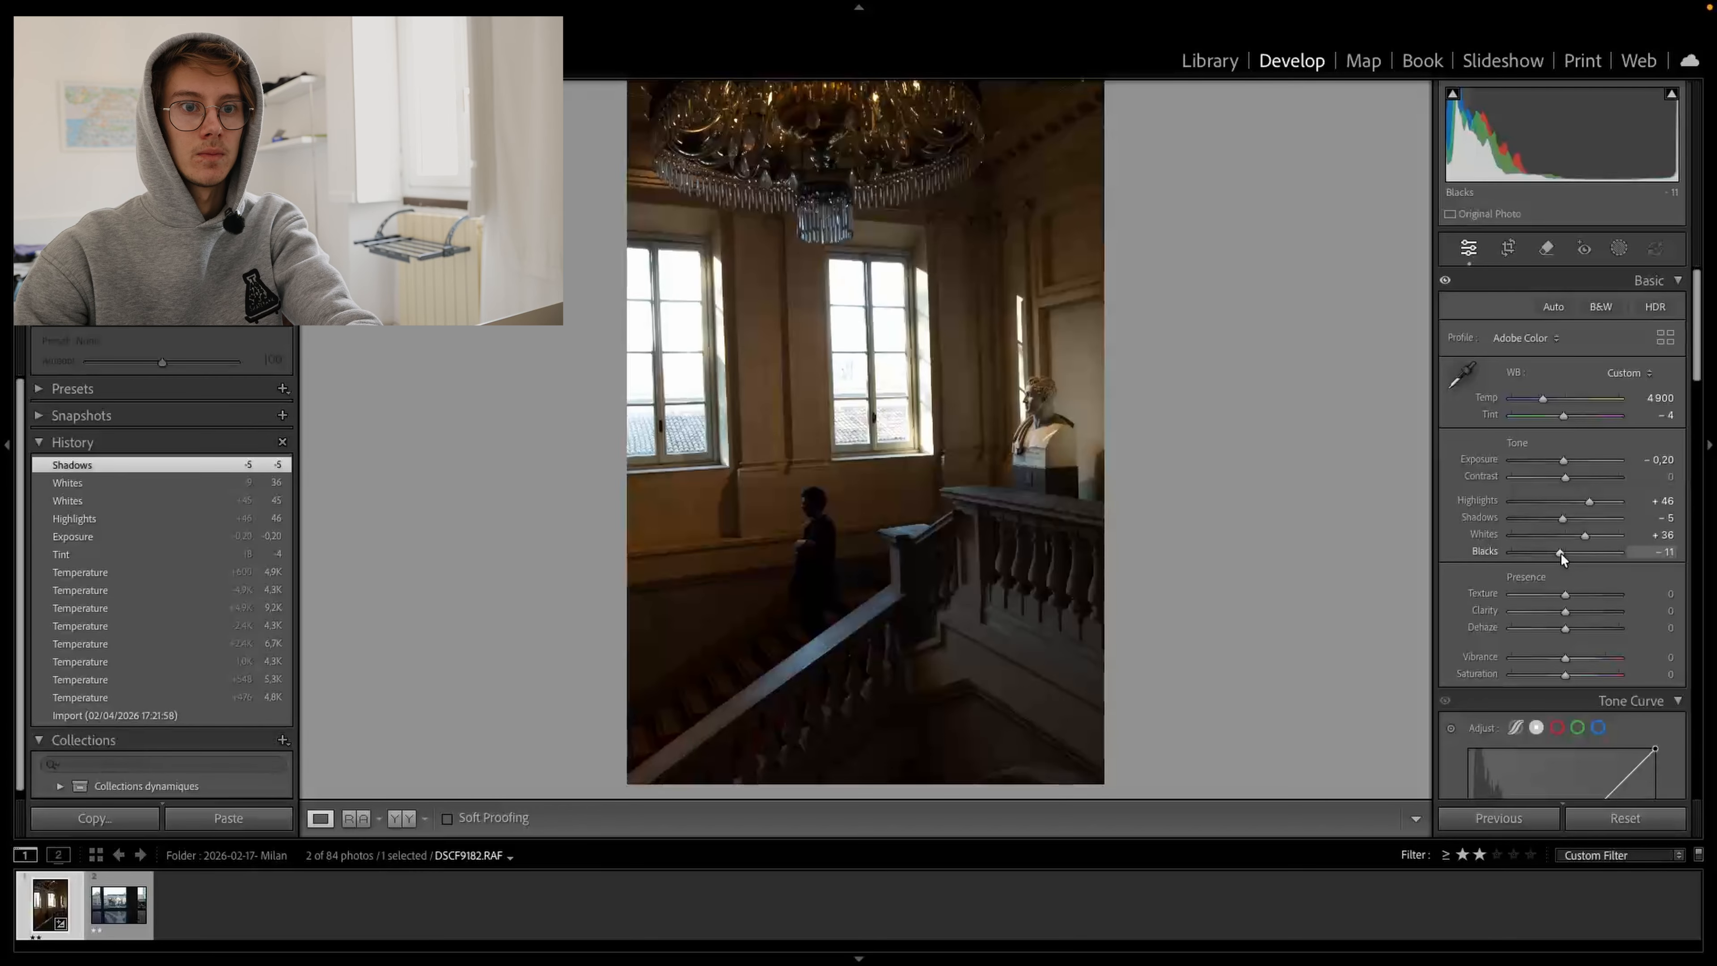
left_click_drag(1561, 557, 1560, 554)
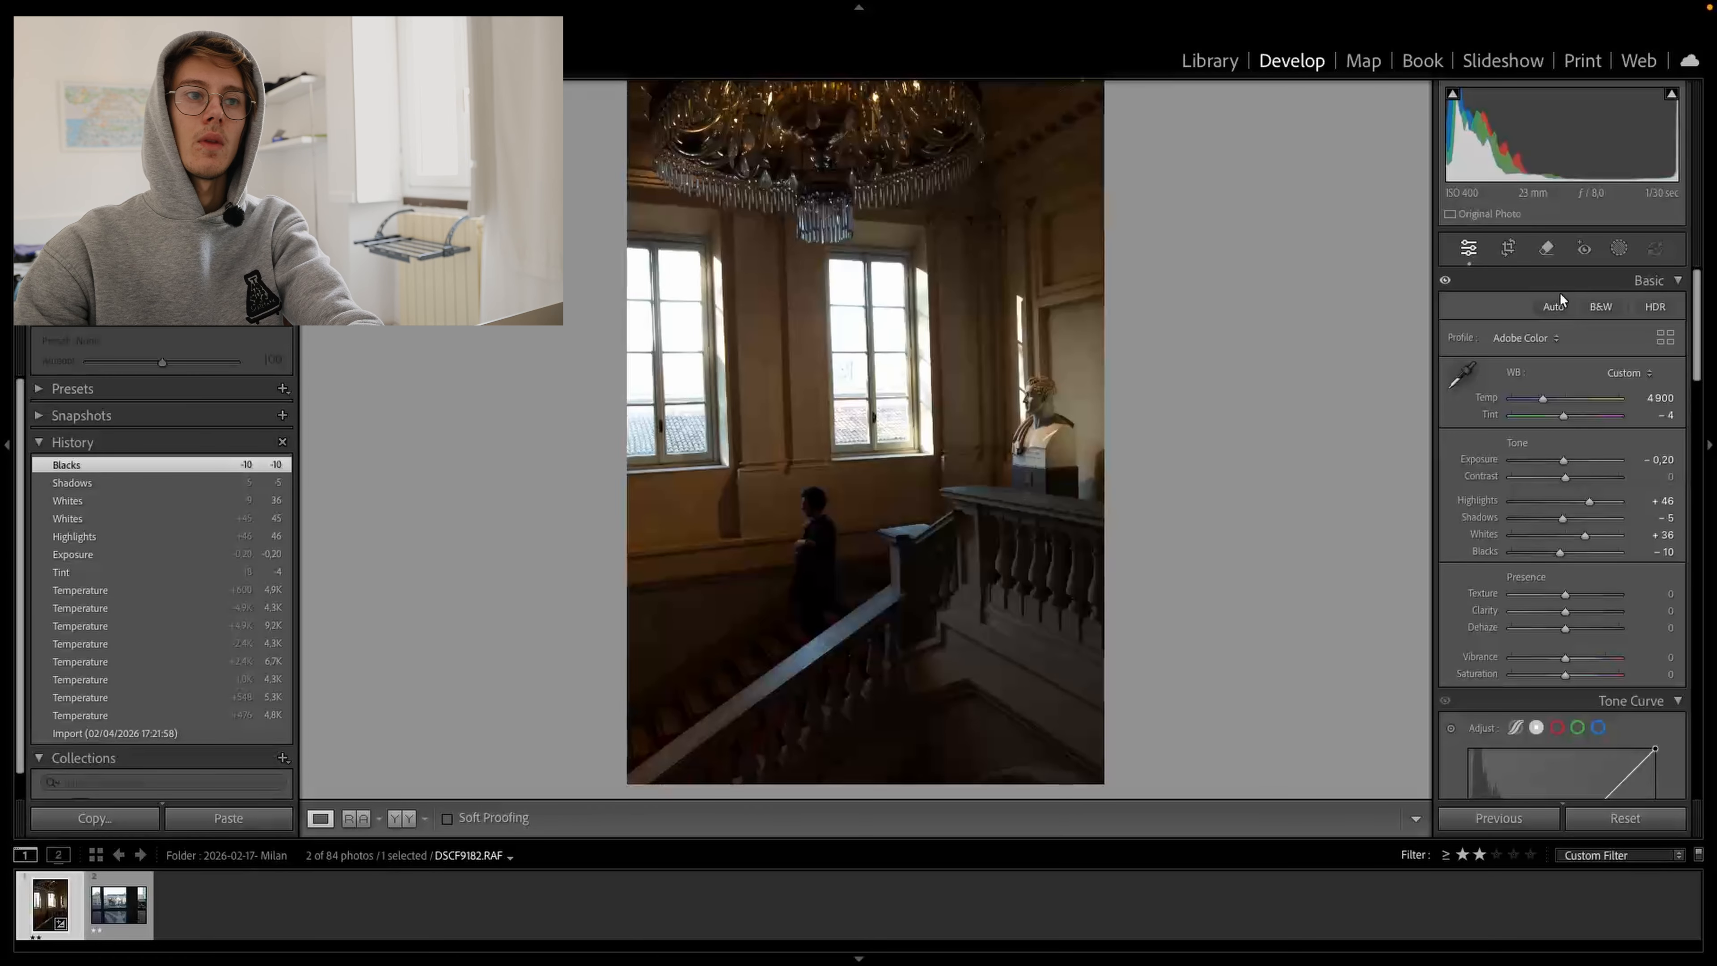
- Straighten the staircase photo along the windowsills to an angle of 3.61 and enlarge the crop frame
left_click(1509, 249)
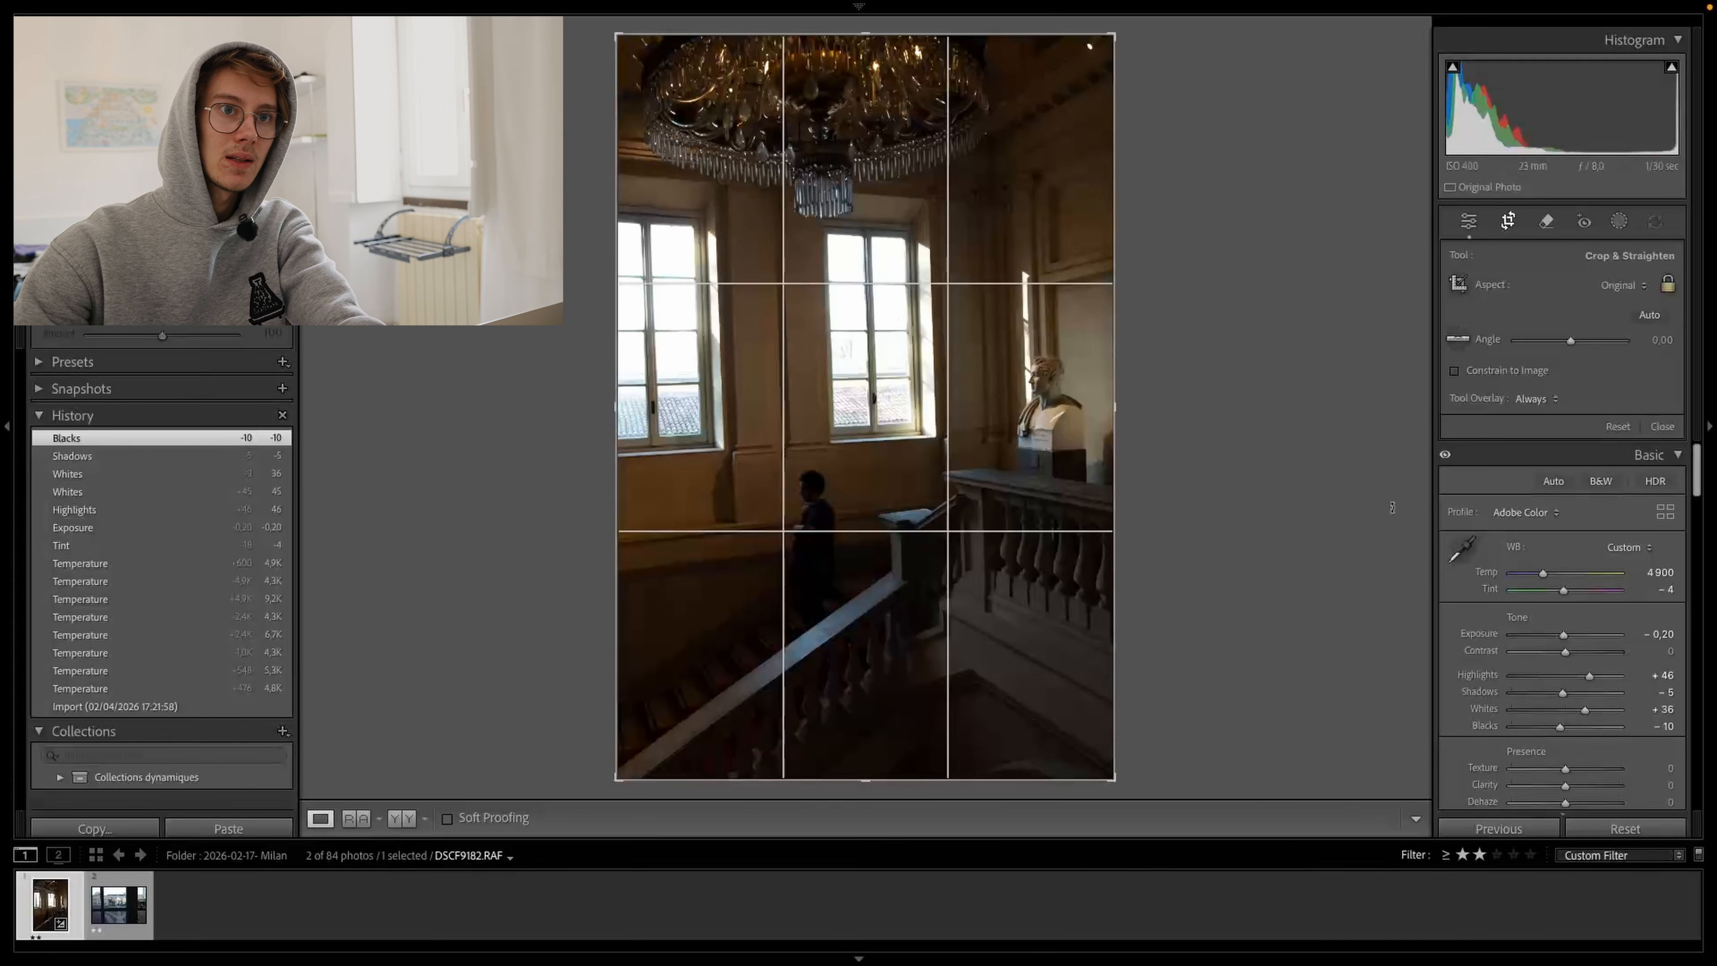
left_click(1469, 340)
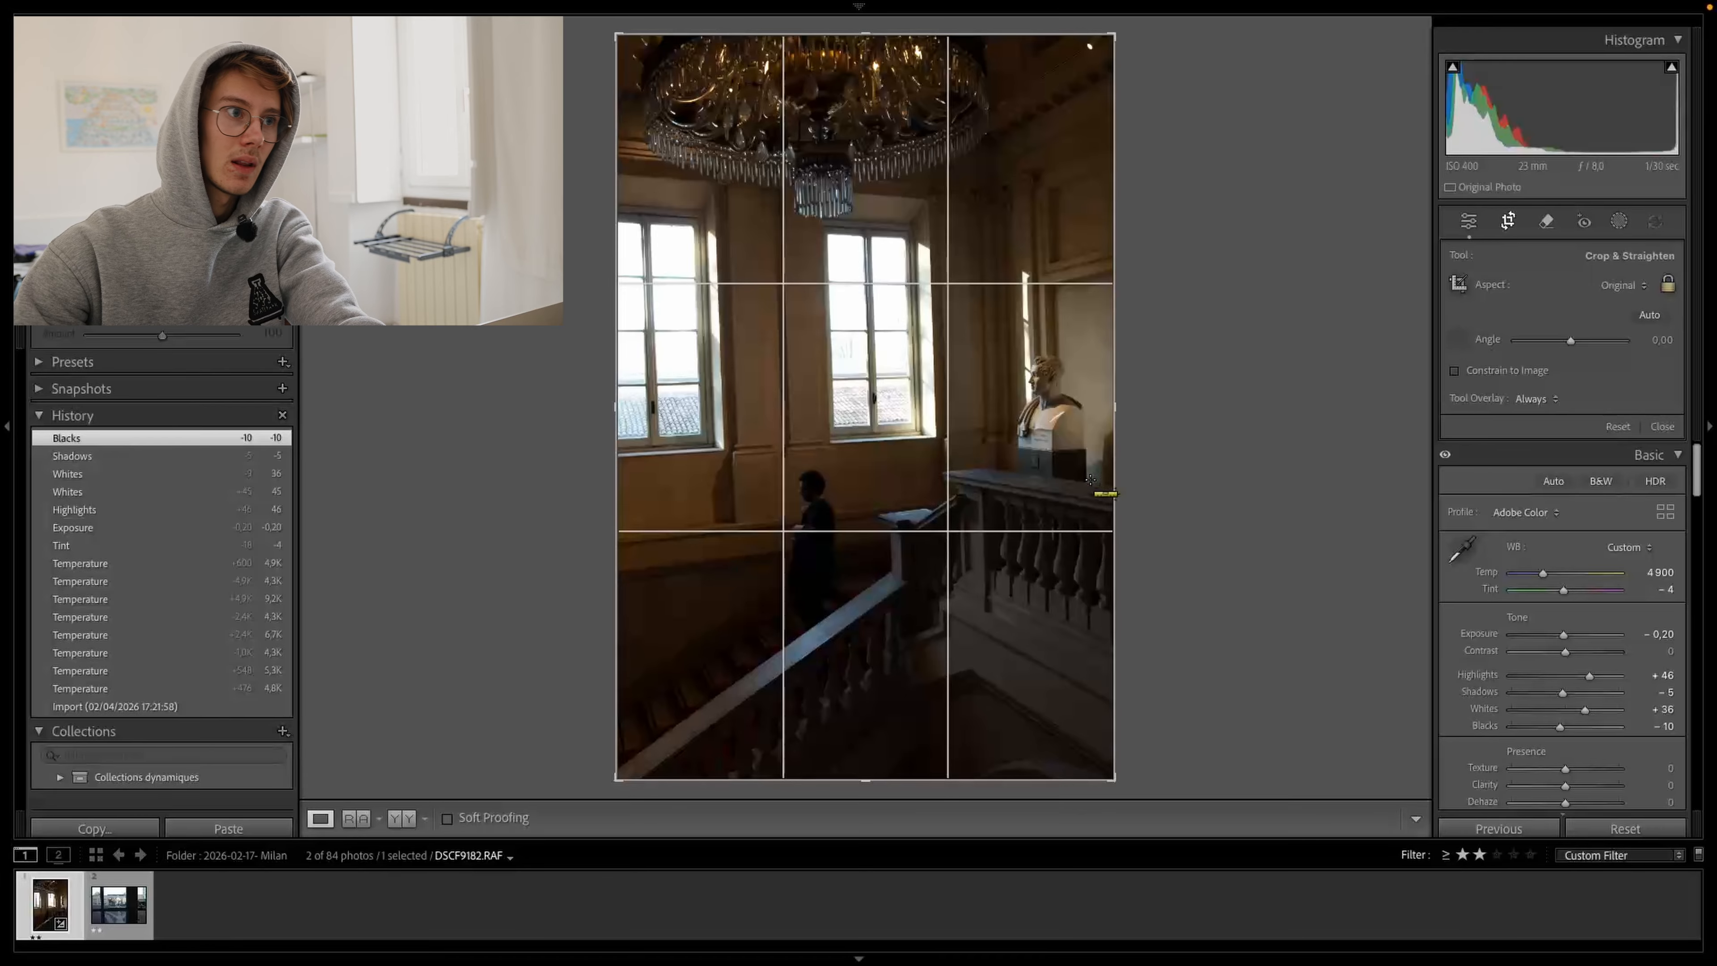
left_click_drag(659, 443, 925, 442)
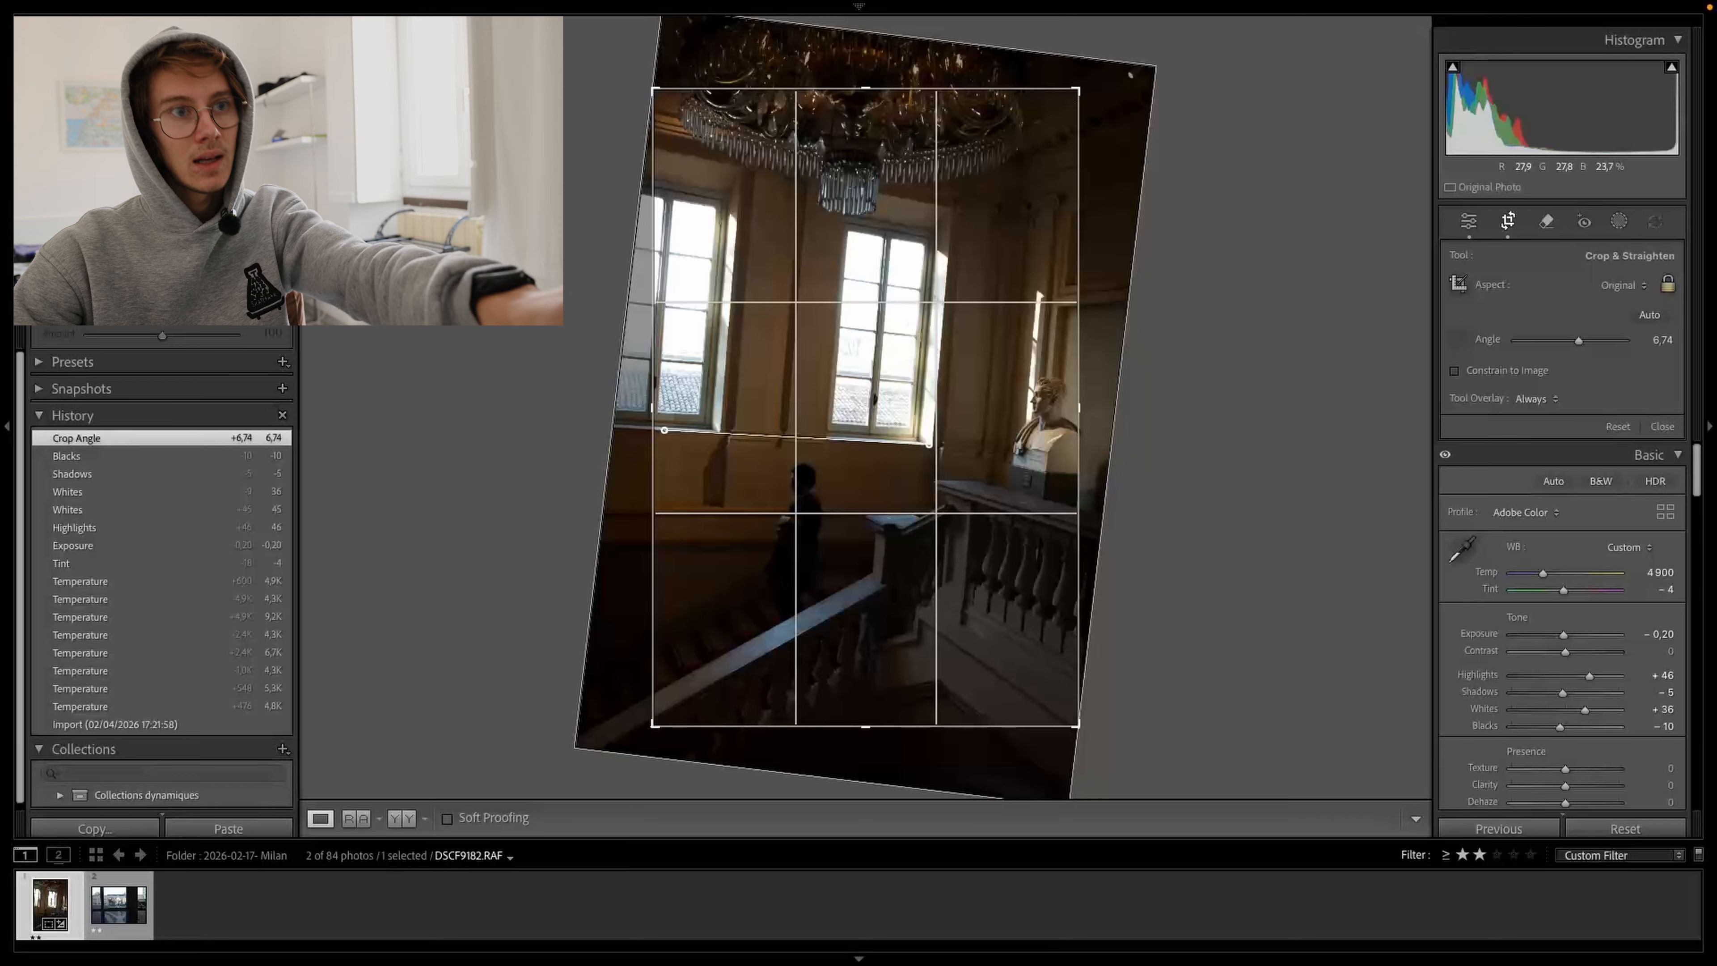
left_click_drag(930, 444, 930, 445)
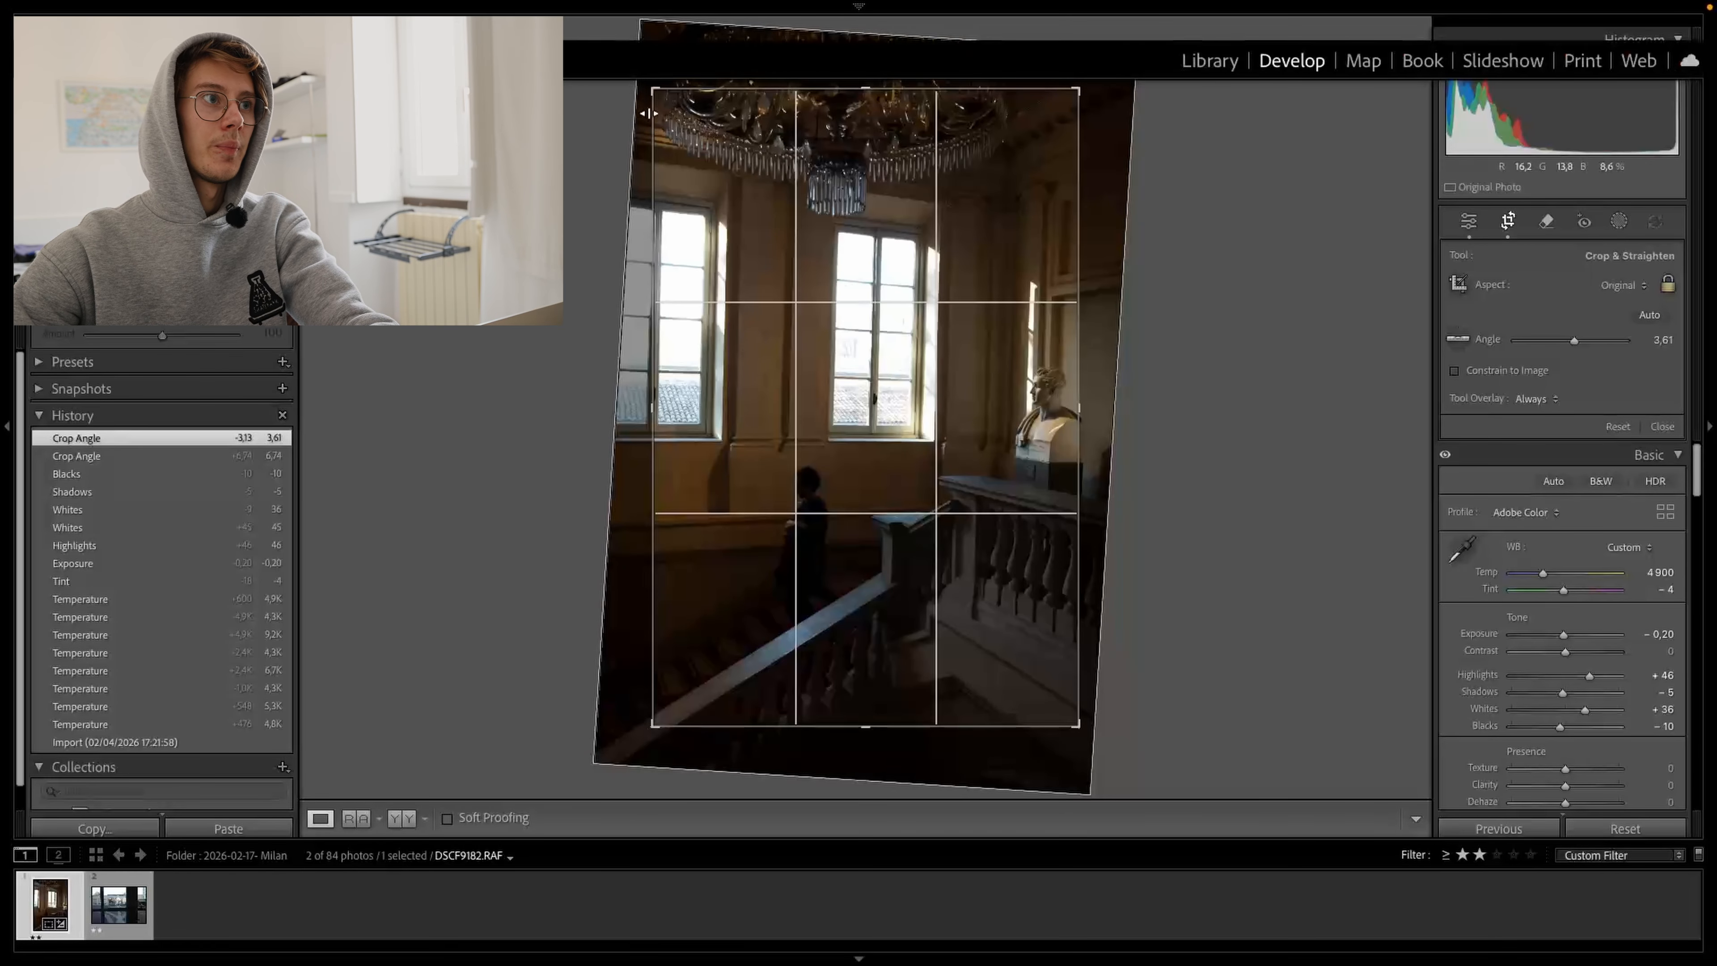
left_click_drag(651, 88, 635, 65)
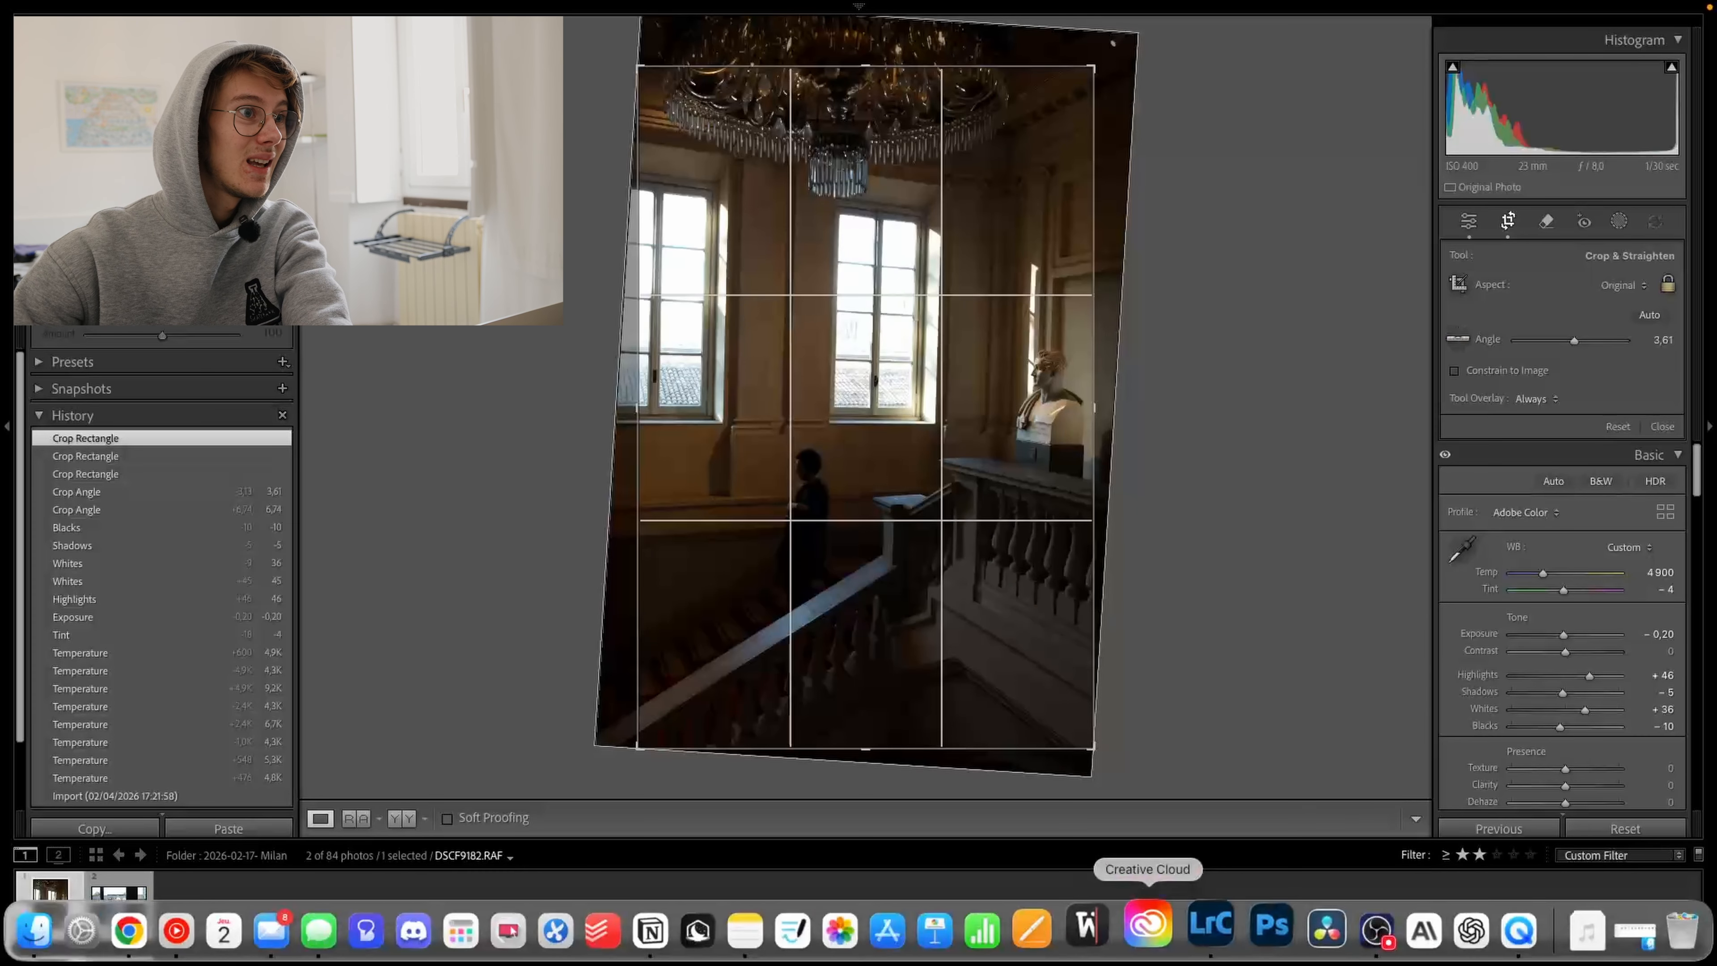
left_click(1508, 222)
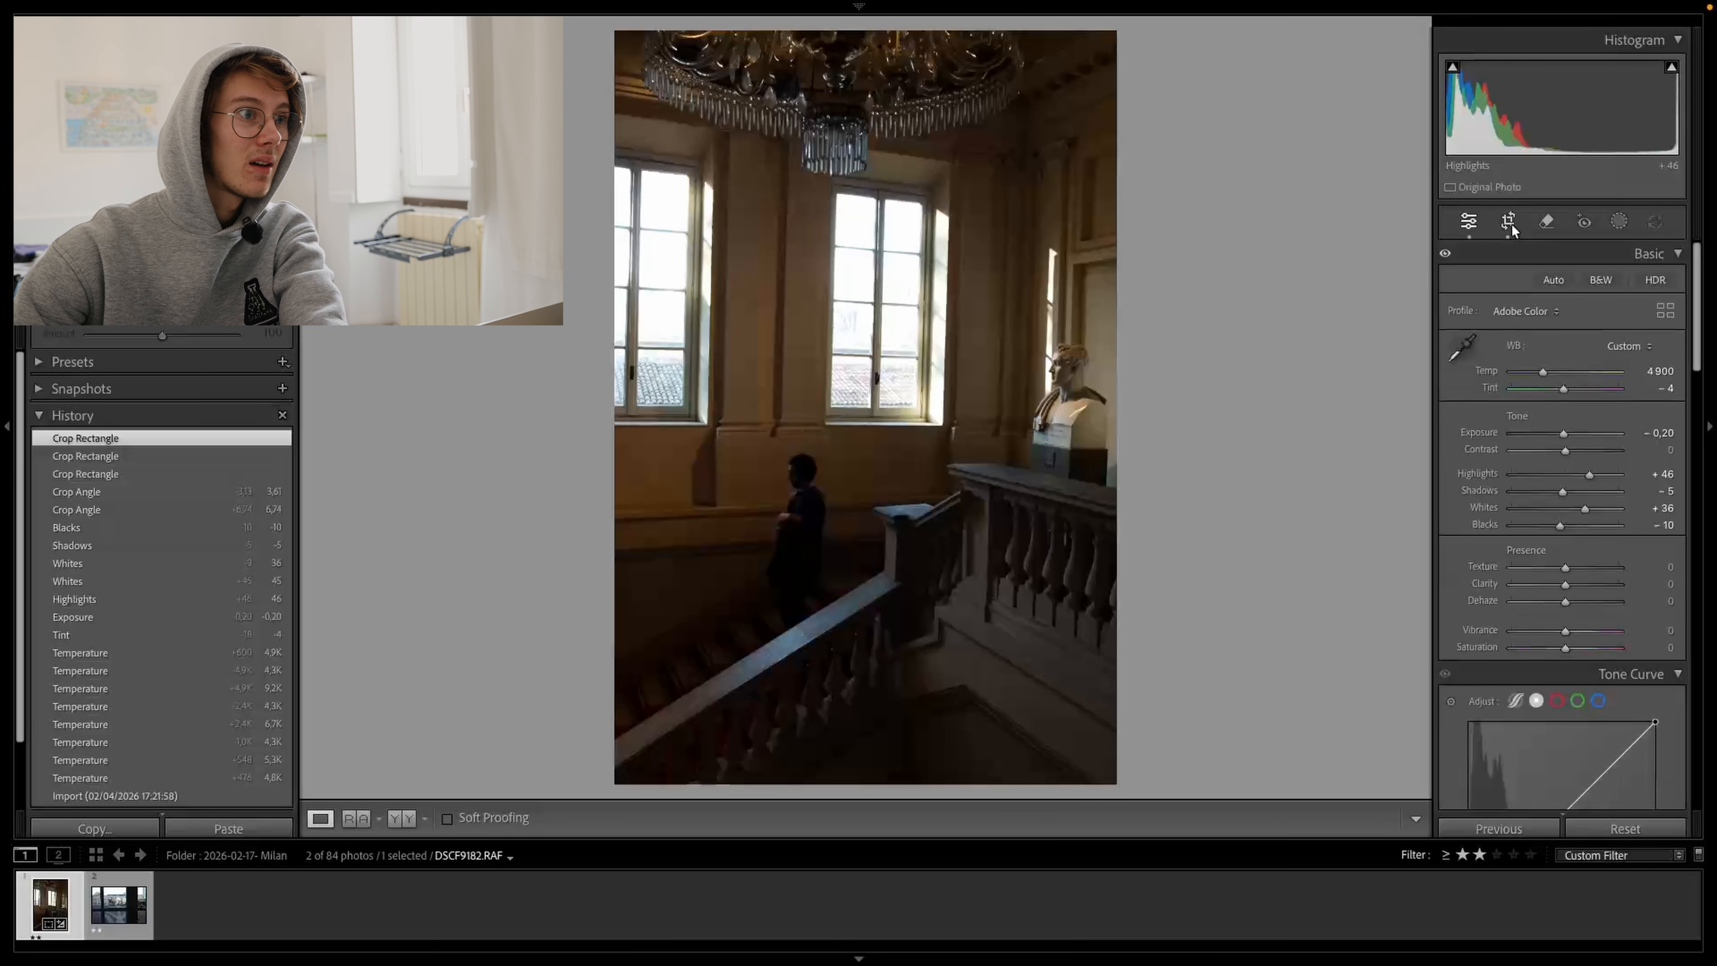
- Rotate the staircase photo's crop to an angle of 1.73, extend the frame towards the photo's edges, and apply it
left_click(1509, 222)
left_click_drag(1100, 64, 1094, 59)
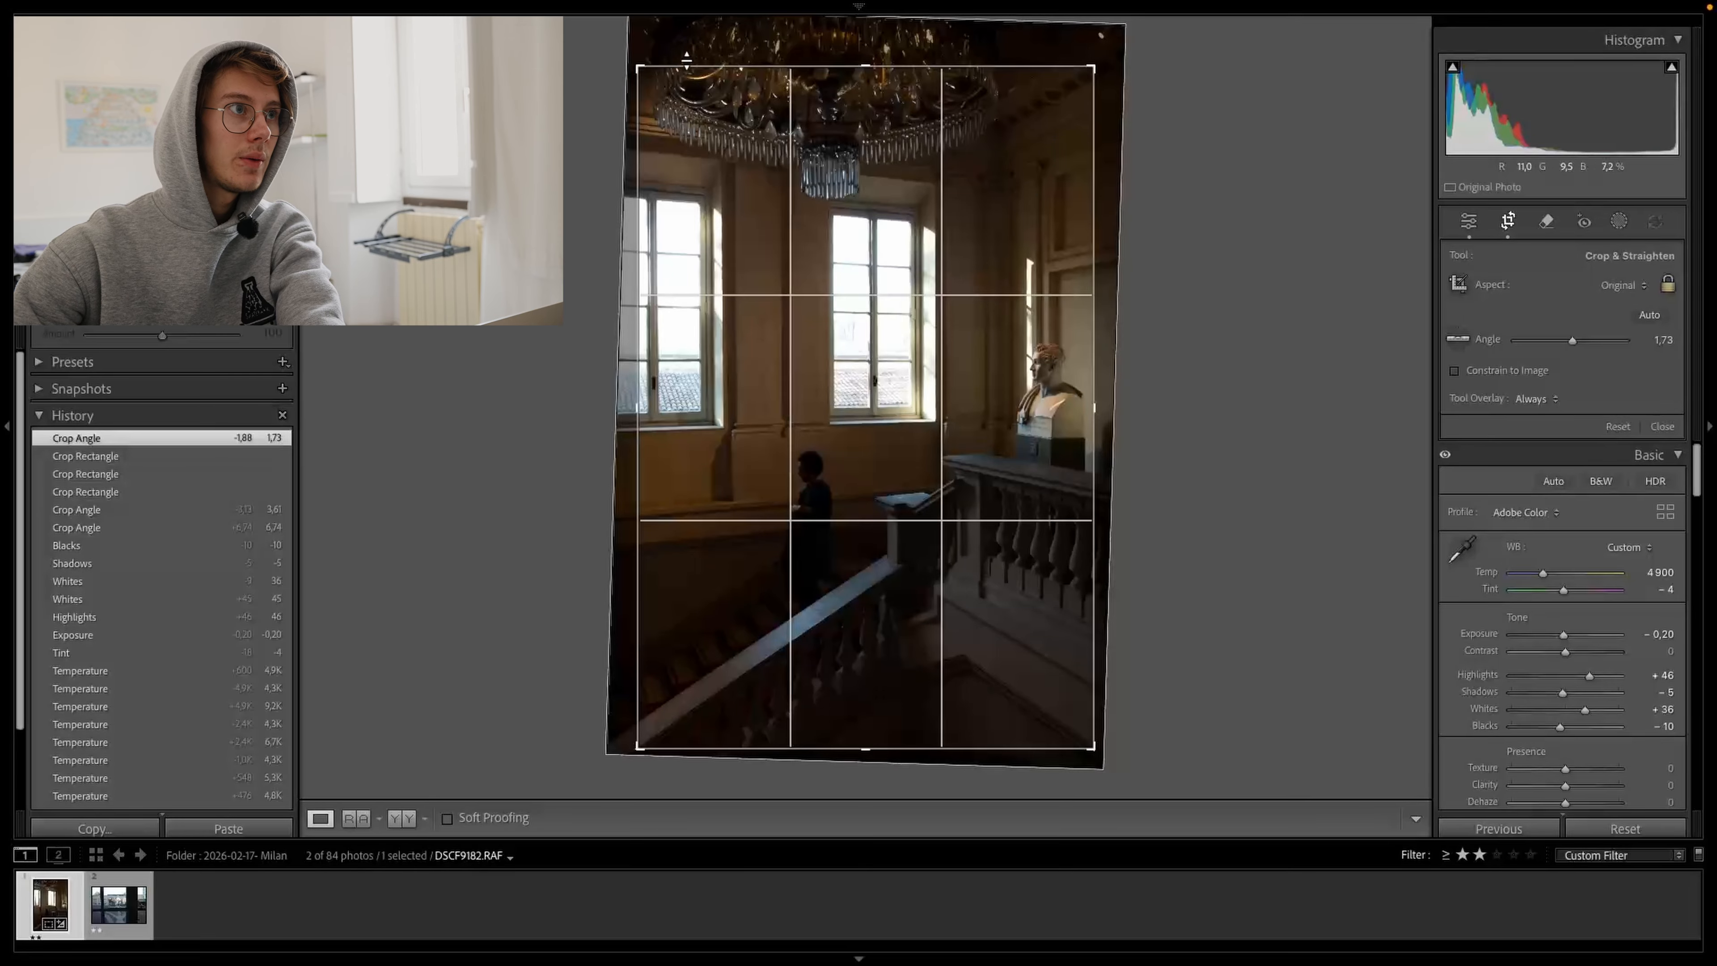
left_click_drag(643, 66, 631, 58)
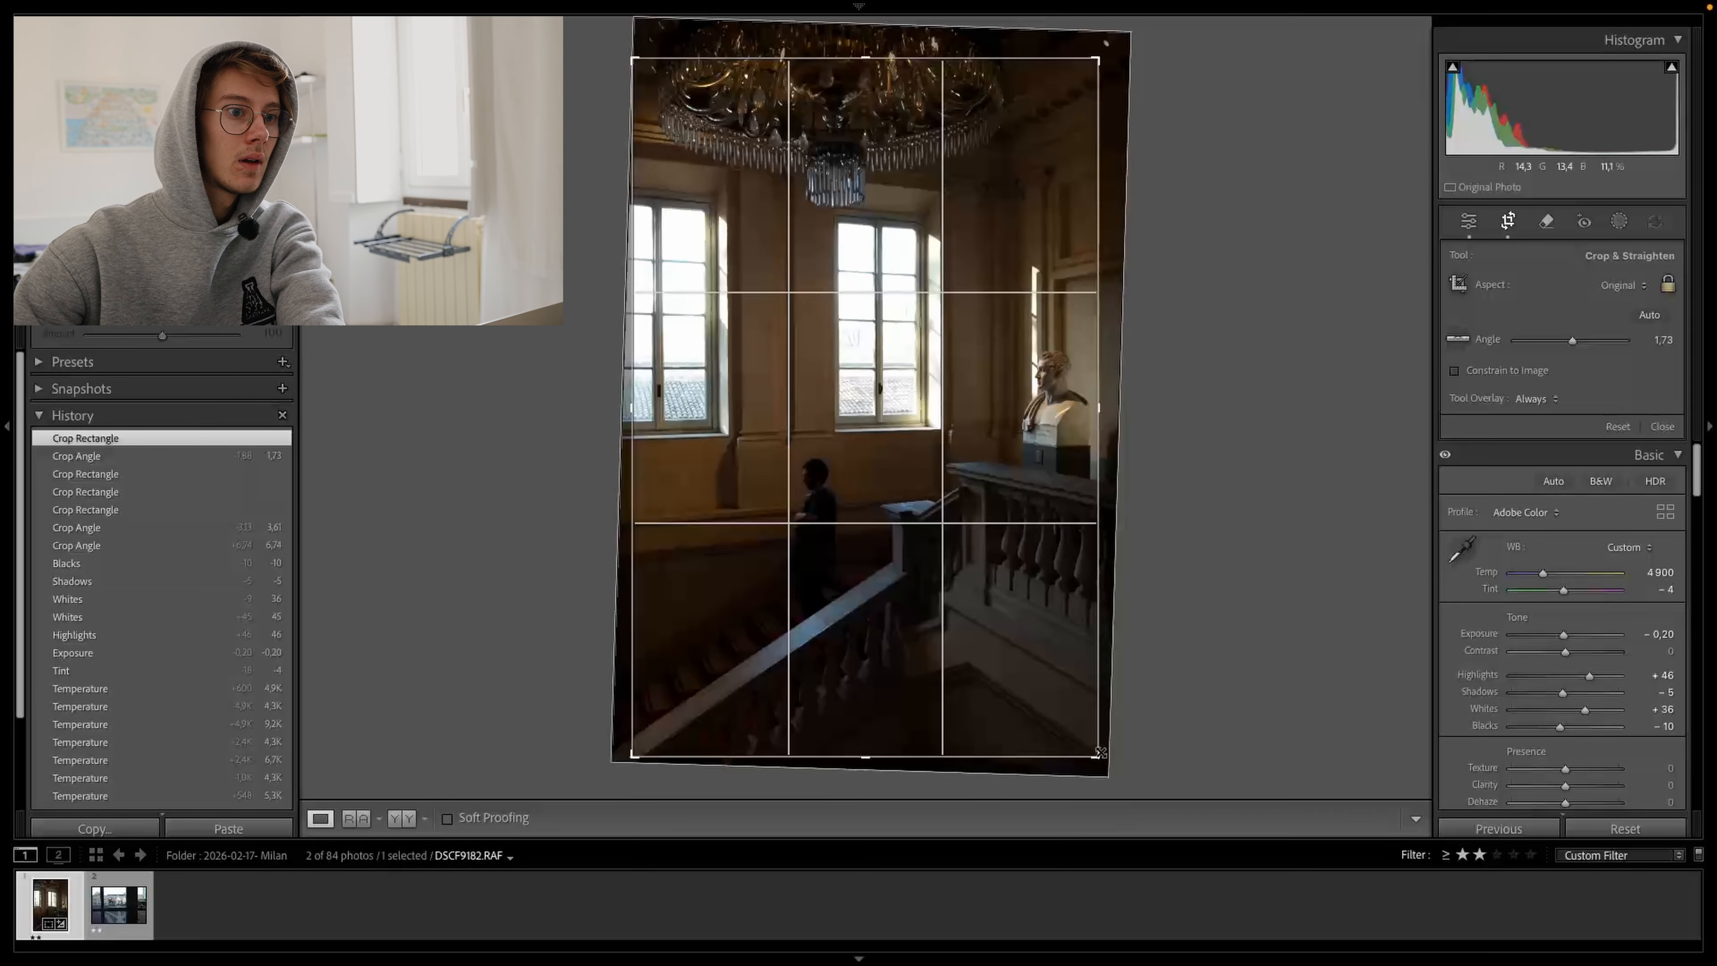
left_click_drag(1097, 752, 1101, 757)
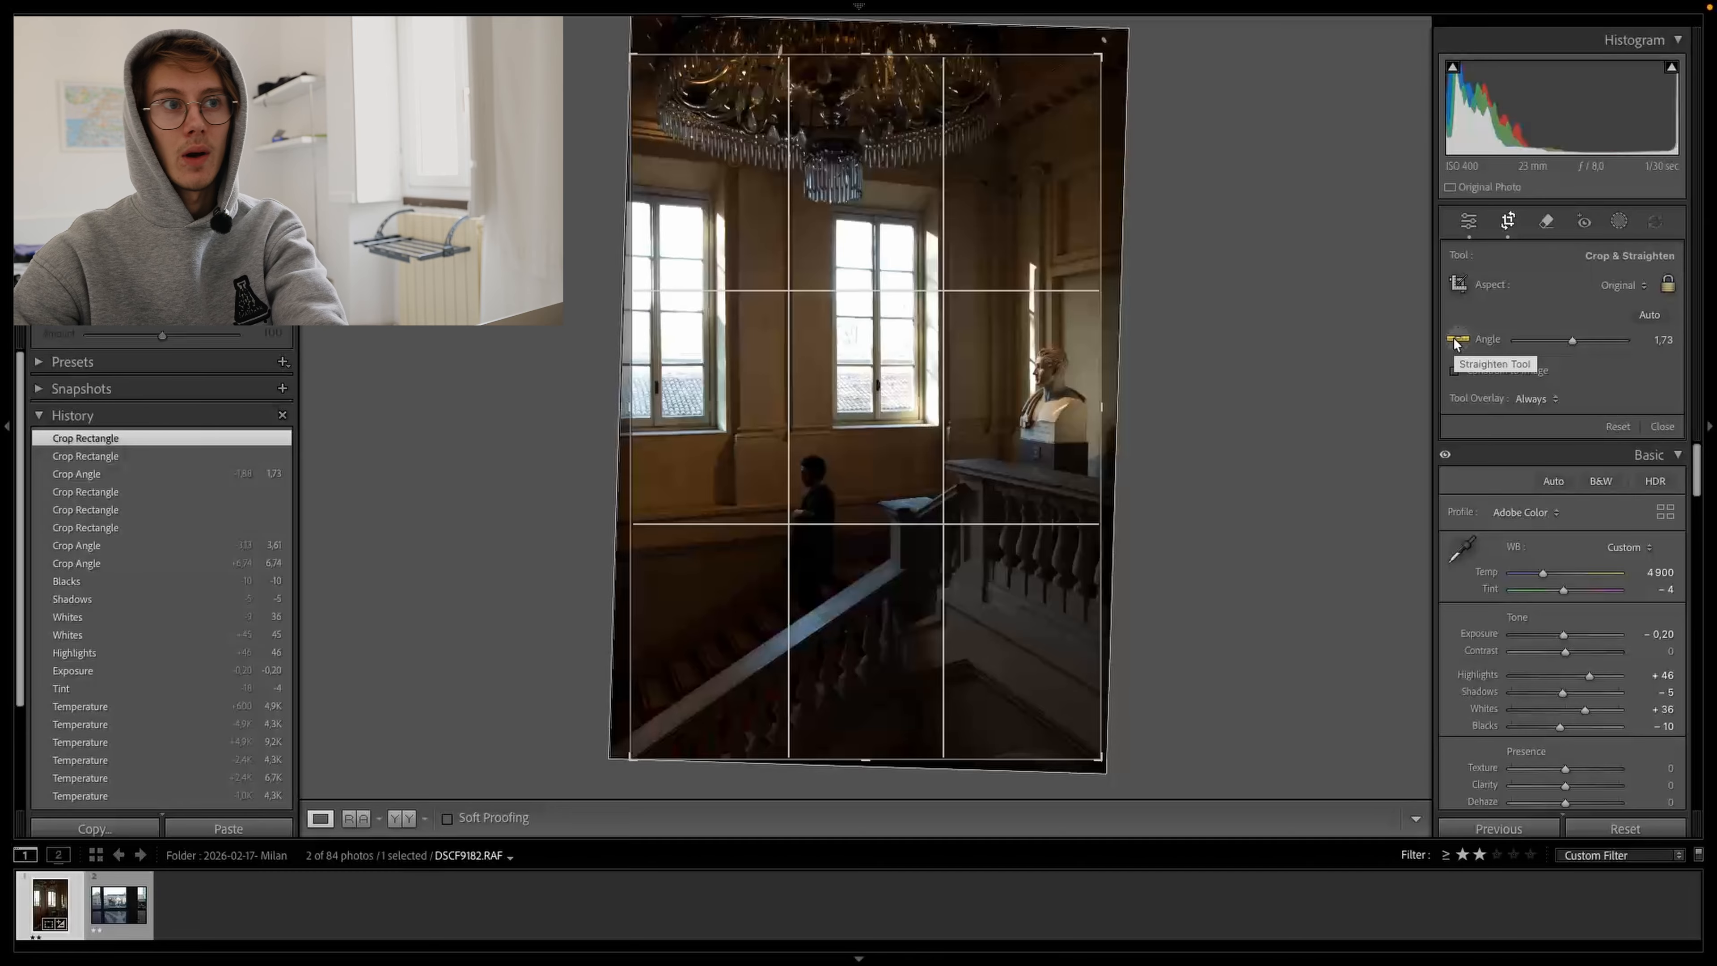
key("Return")
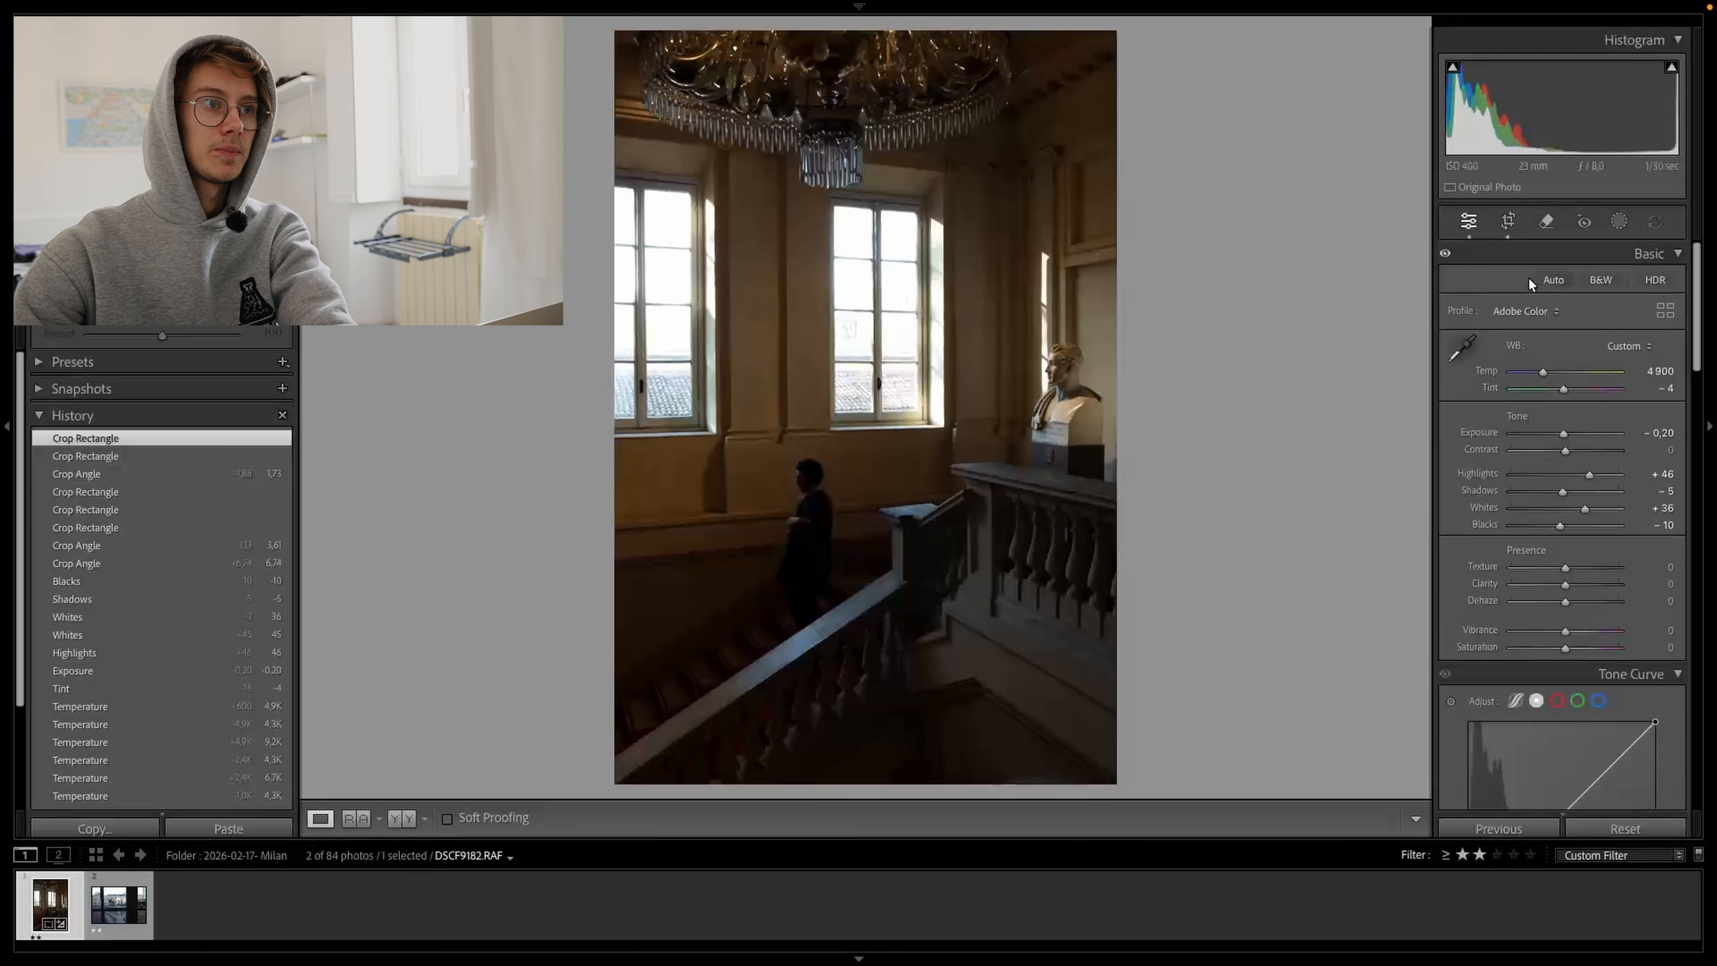
- Create a linear gradient mask running diagonally from the lower-left stairs up to below the right-hand window
left_click(1621, 223)
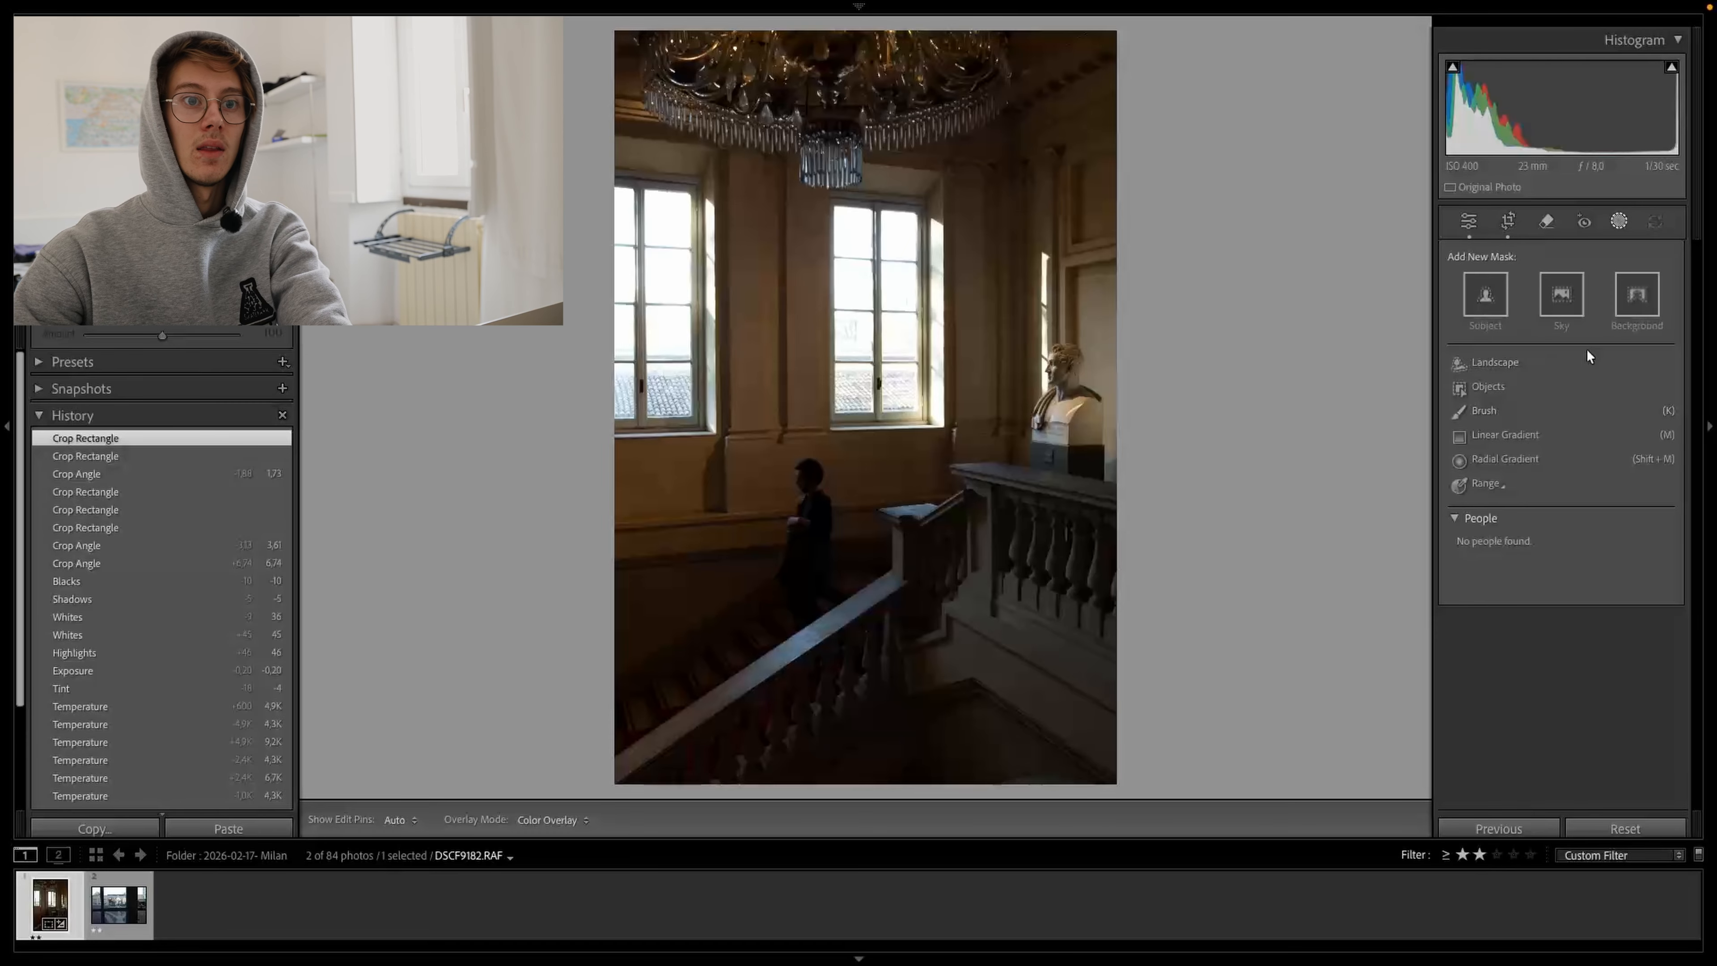
left_click(1496, 437)
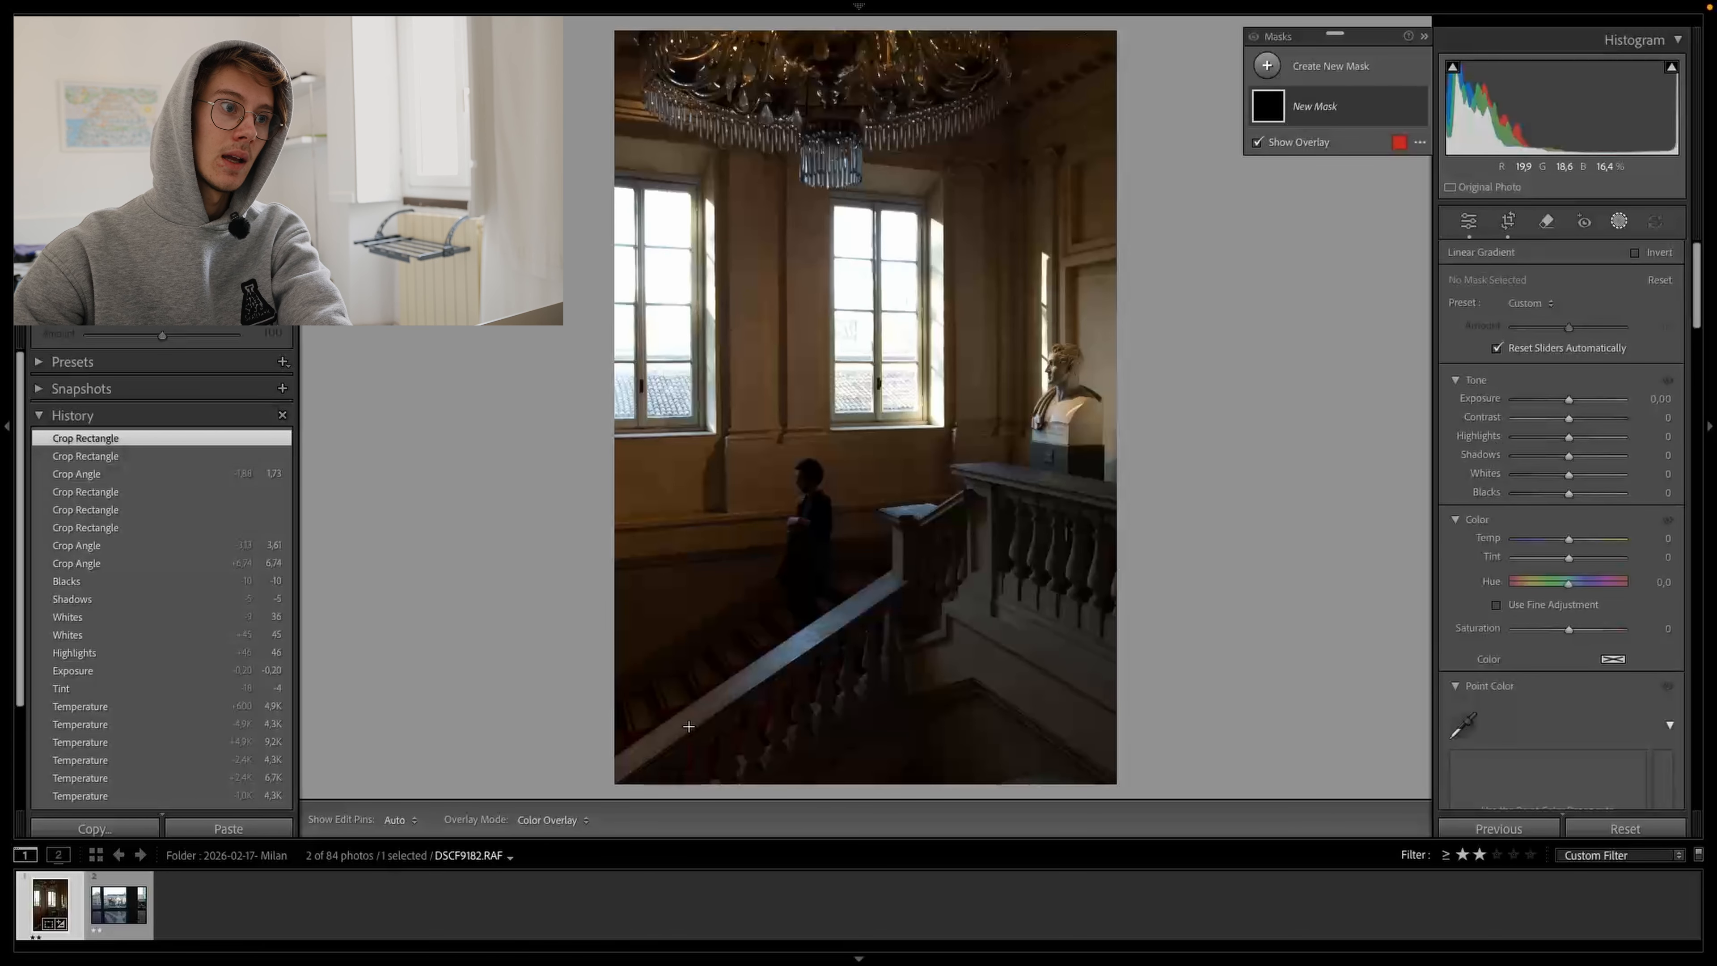
left_click_drag(688, 725, 884, 454)
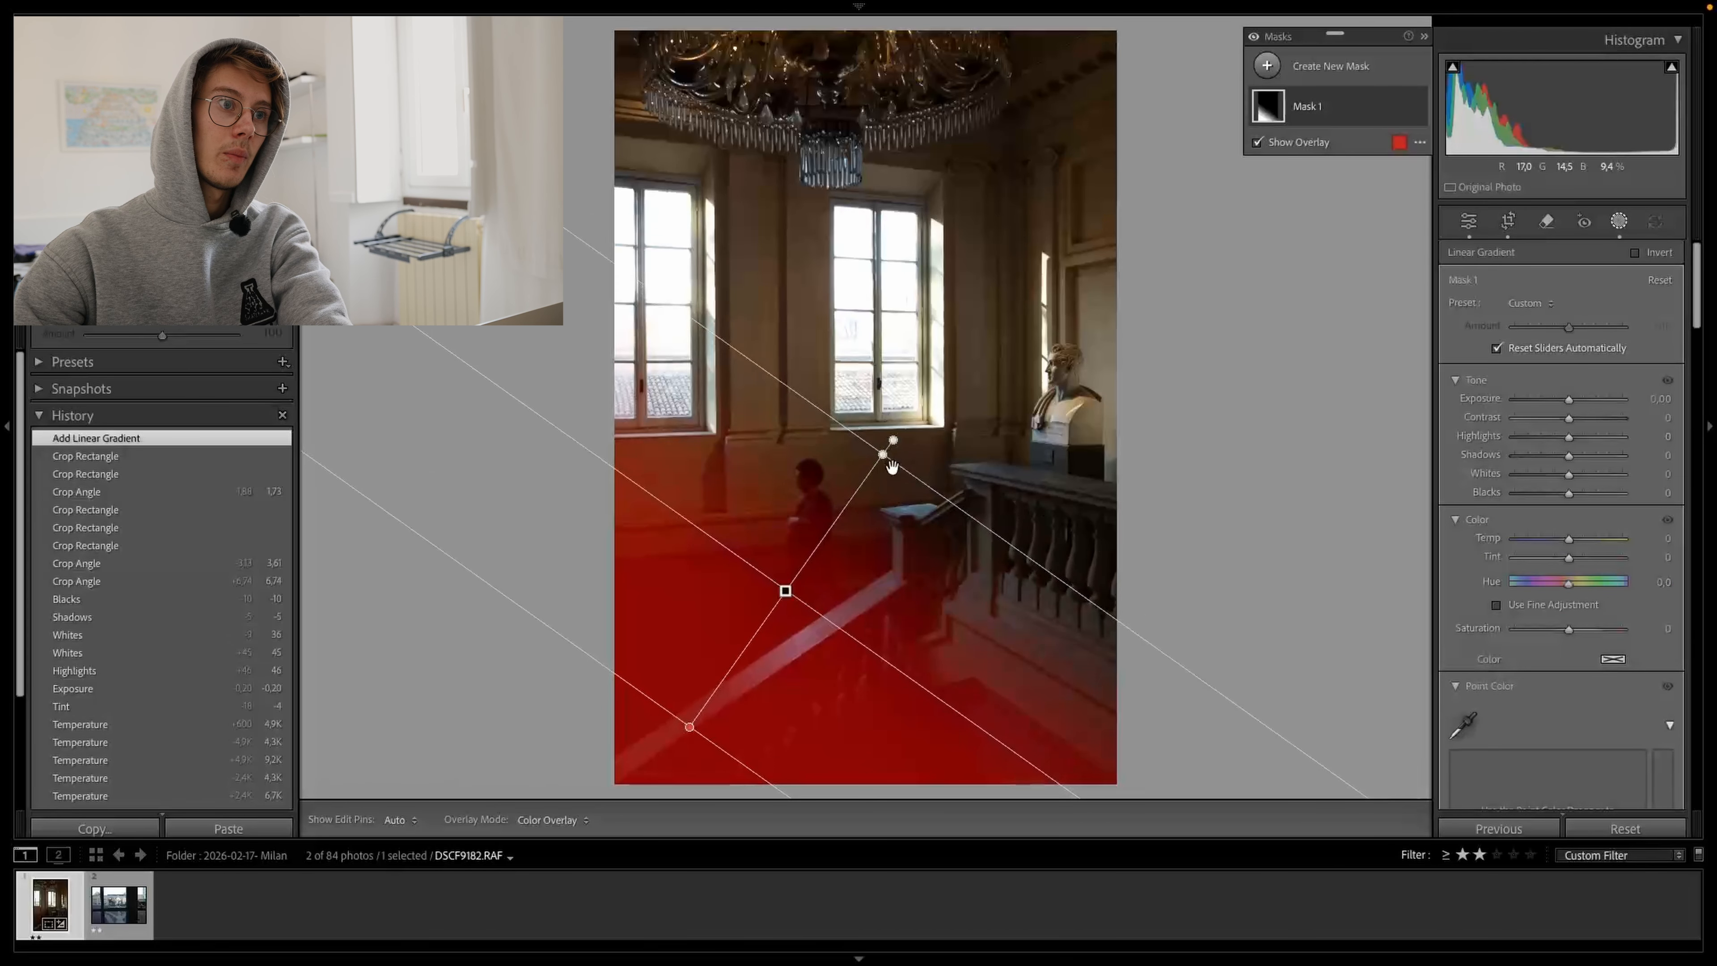
- Add a second linear gradient to the same mask, fading from the chandelier area down into the right-hand window
left_click(1333, 121)
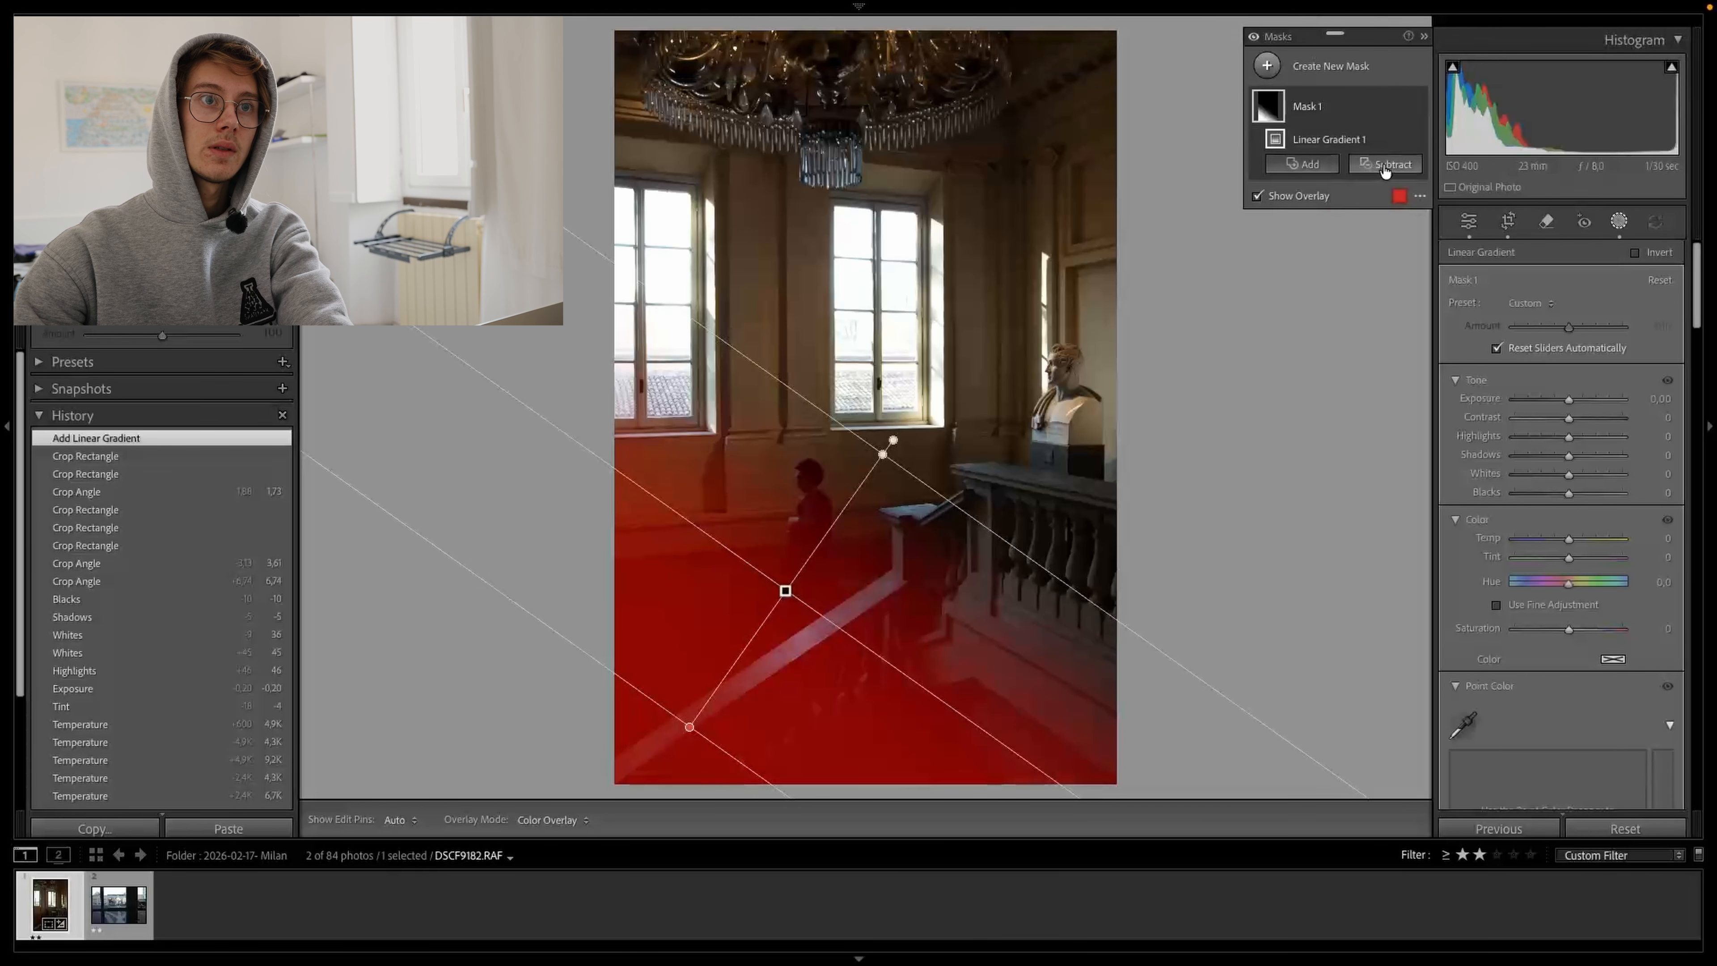
left_click(1302, 163)
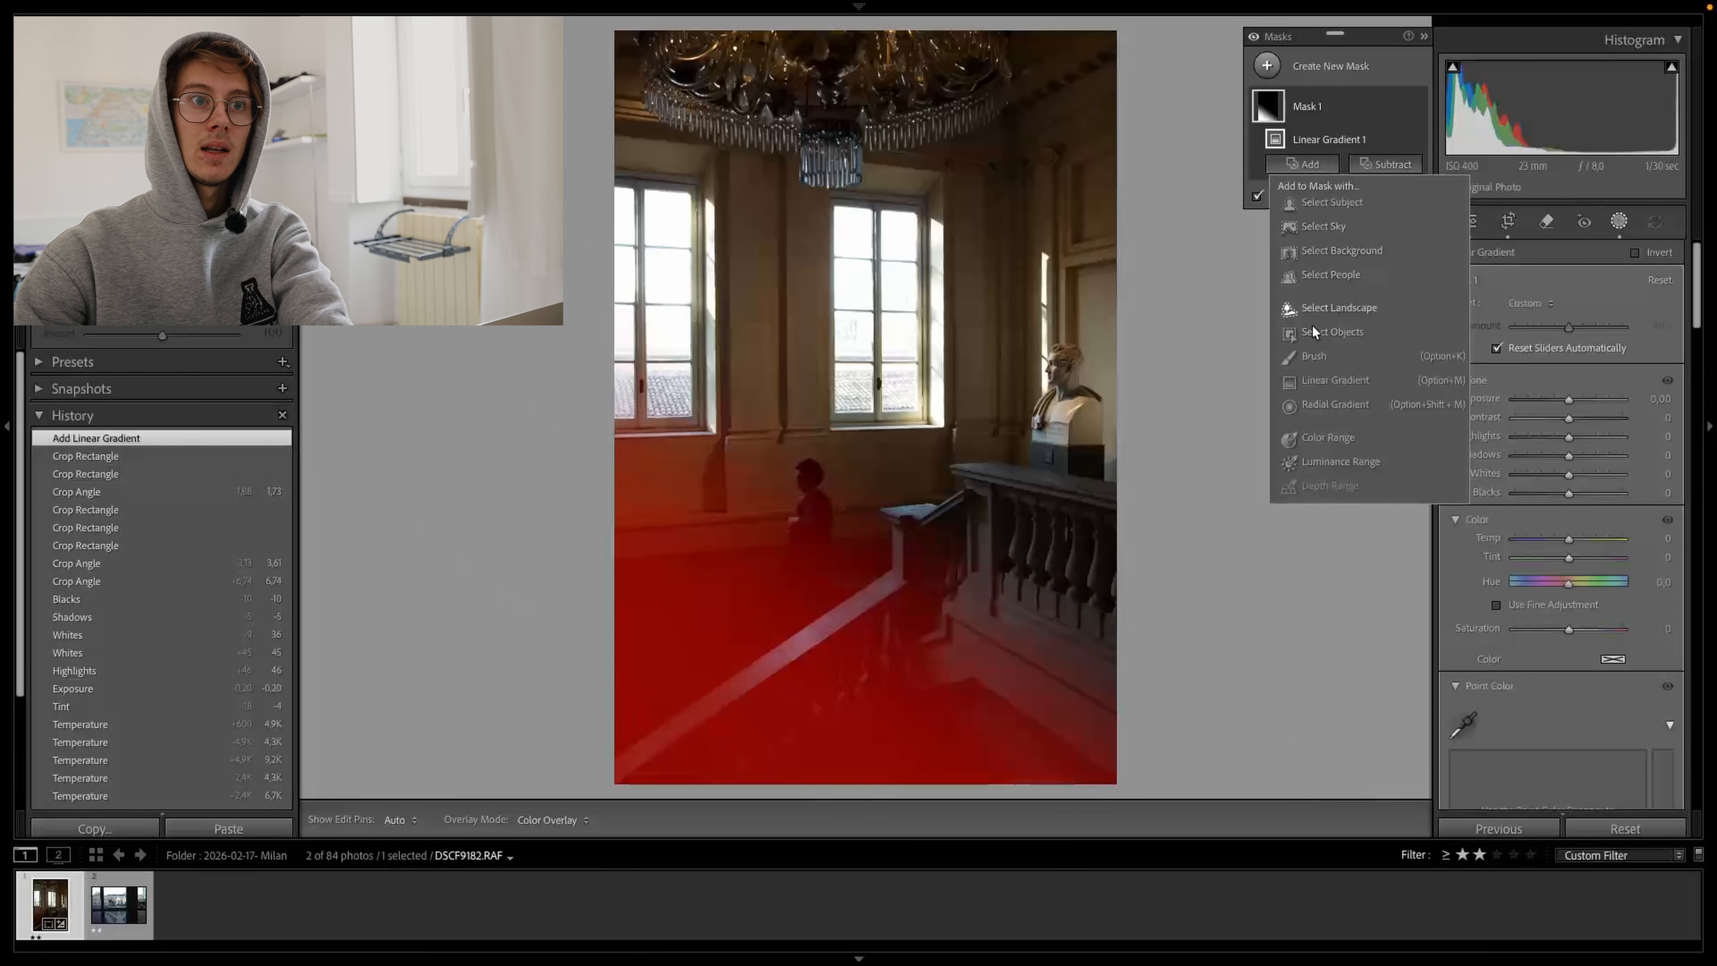
left_click(1320, 373)
left_click_drag(943, 115, 883, 282)
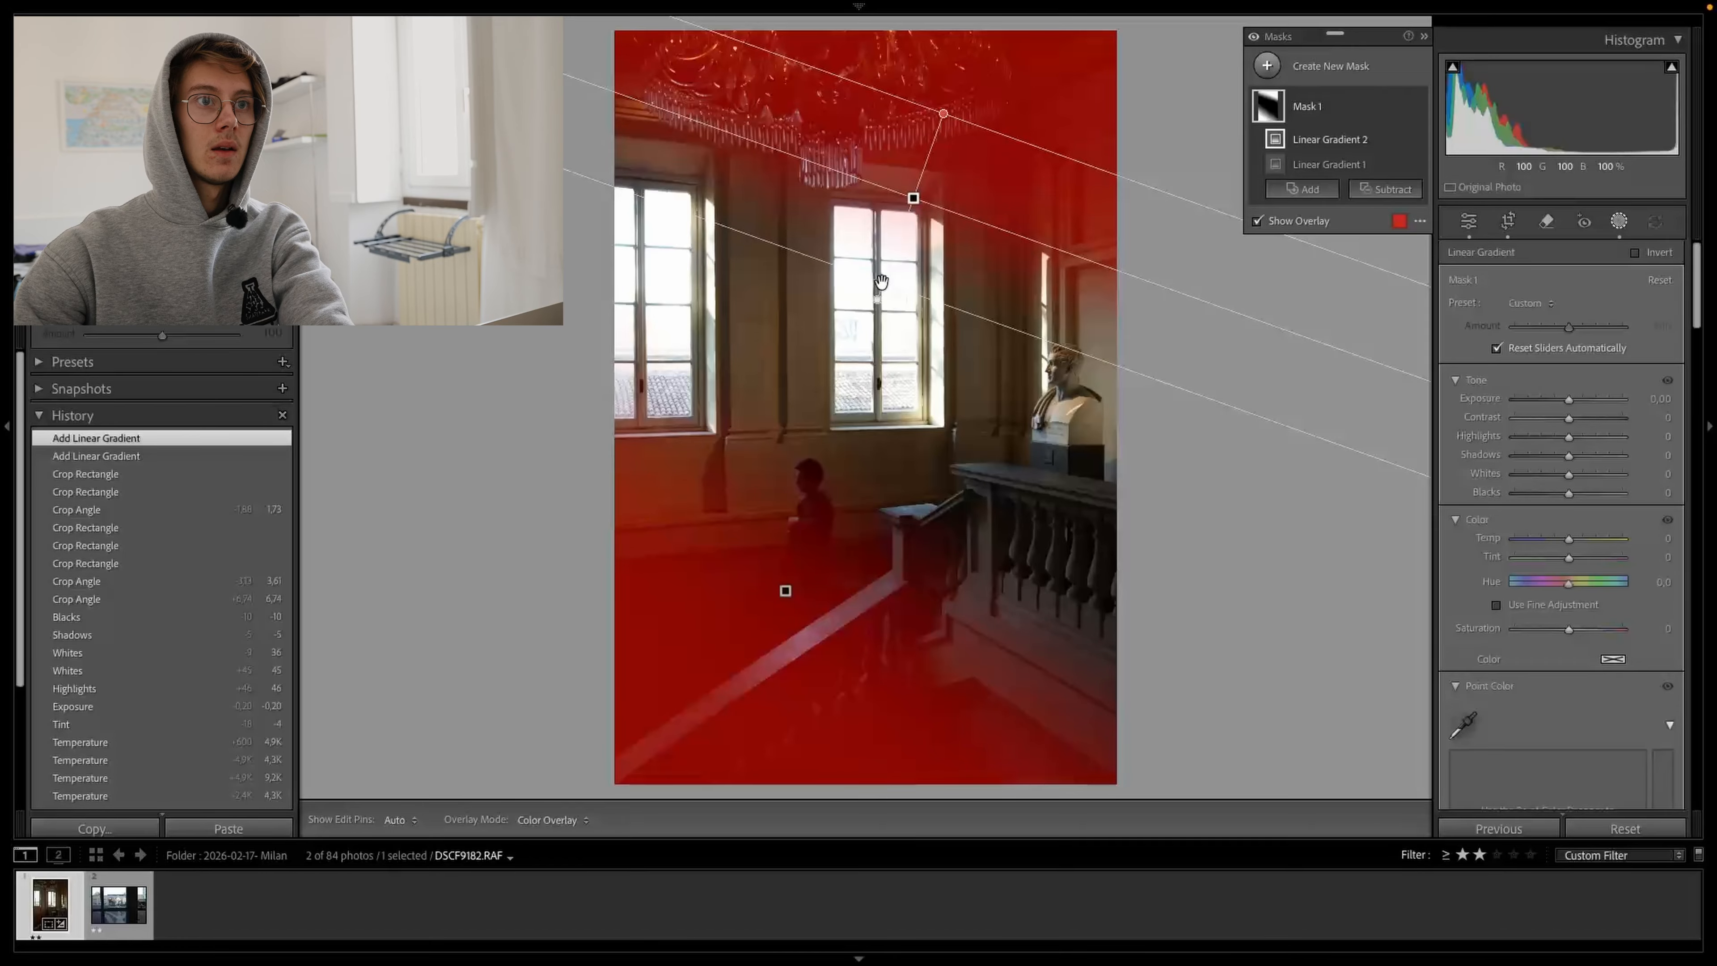
left_click(1312, 104)
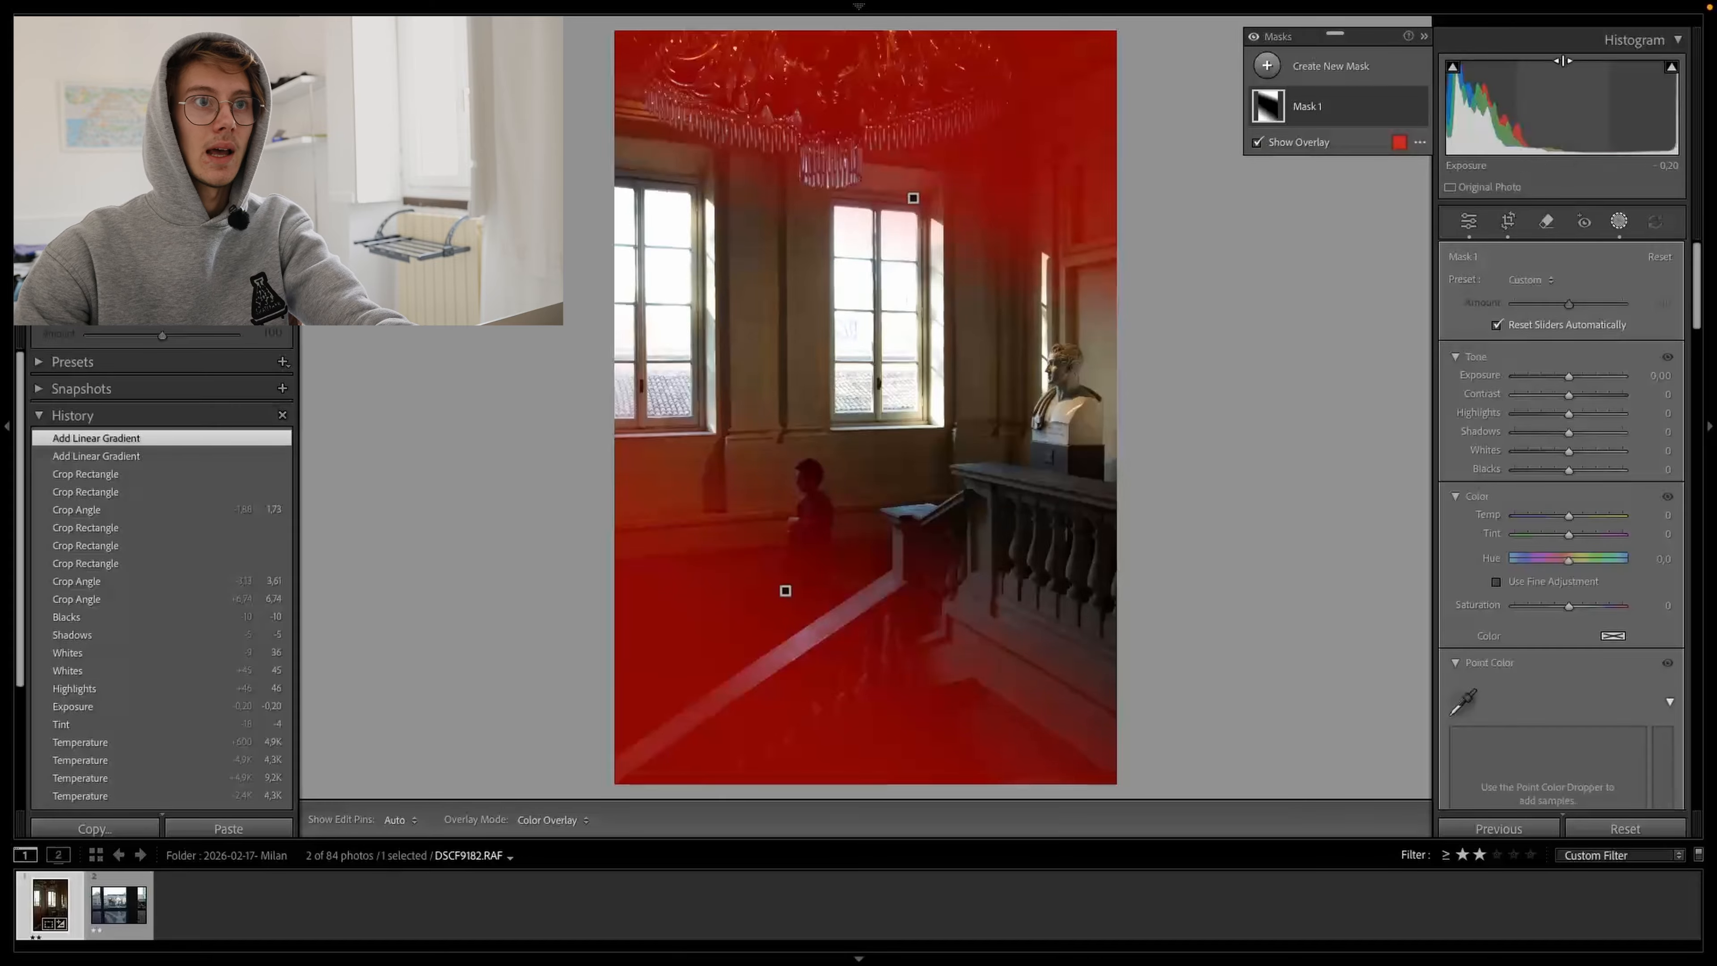
- Toggle the mask's red overlay on and off to compare its coverage, leaving it hidden
key("o")
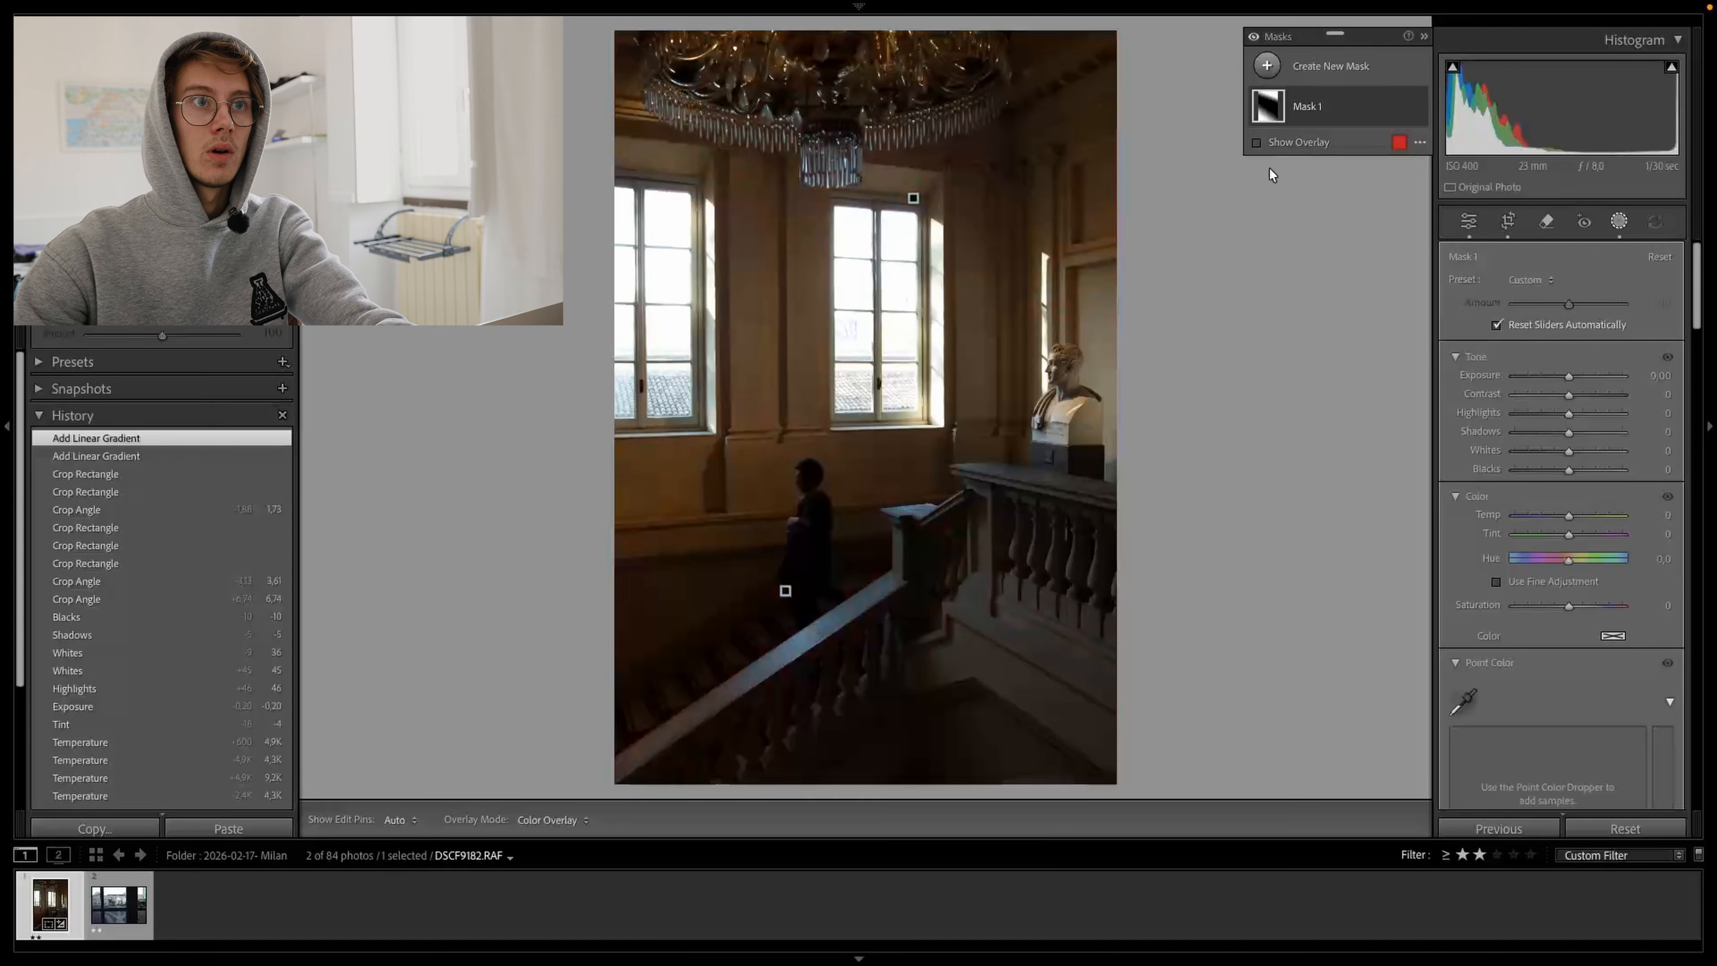
left_click(1265, 142)
left_click(1266, 144)
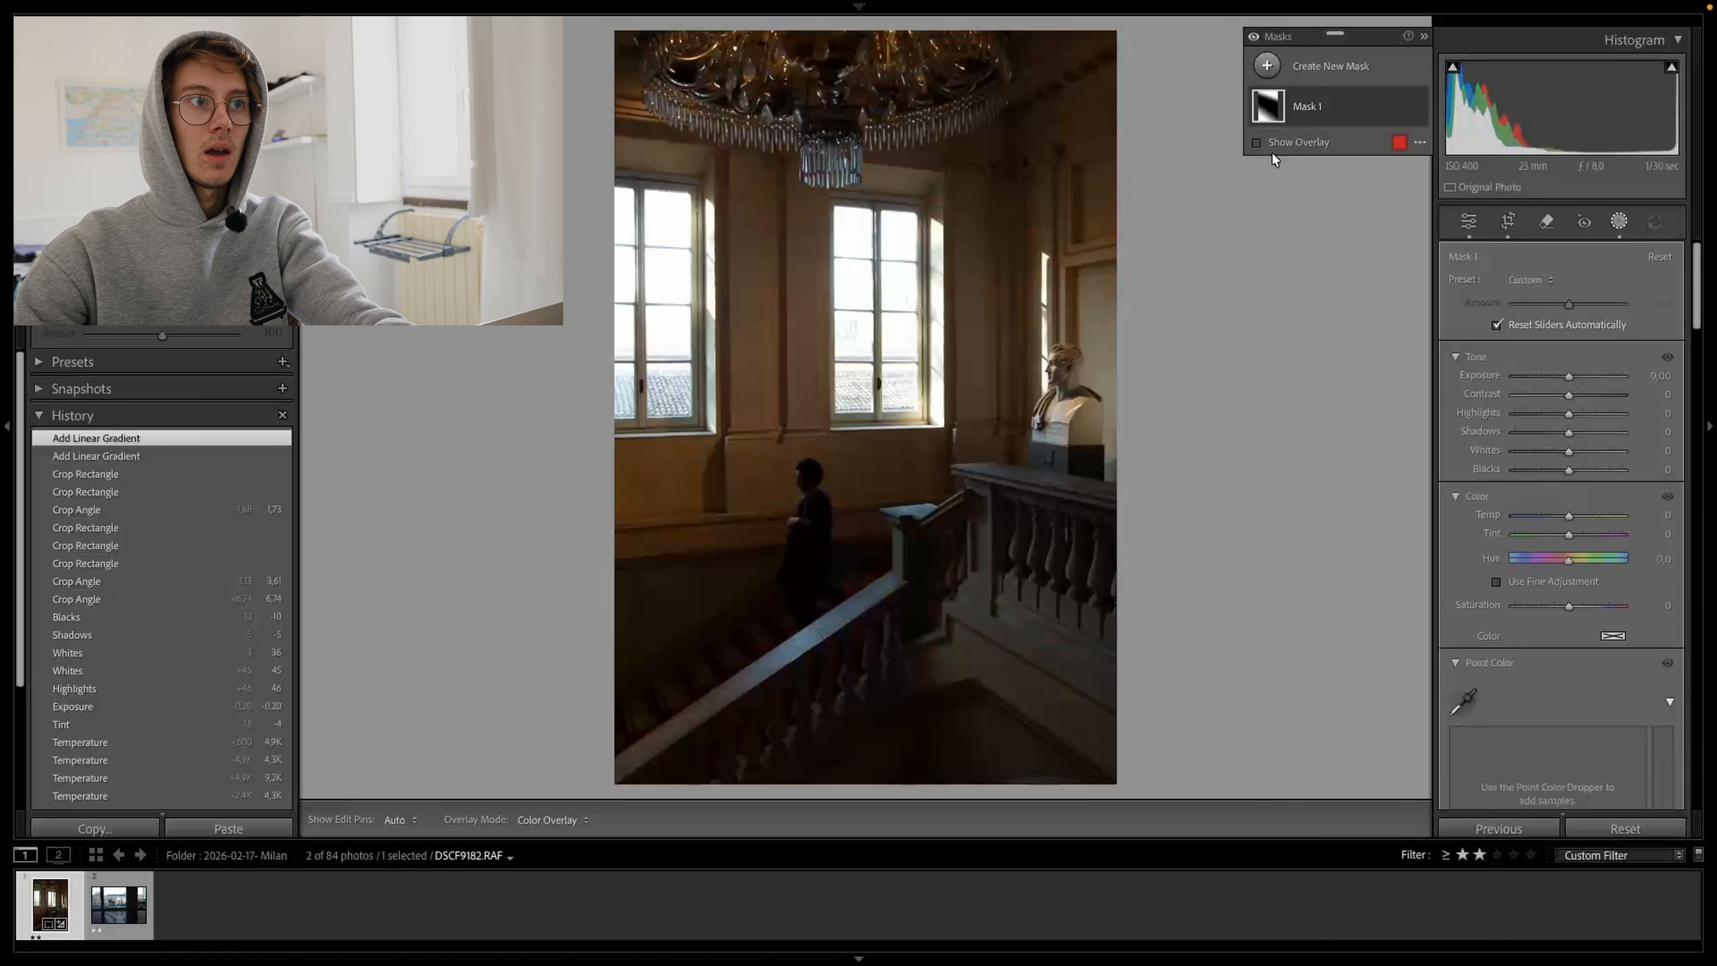
left_click(1271, 148)
key("o")
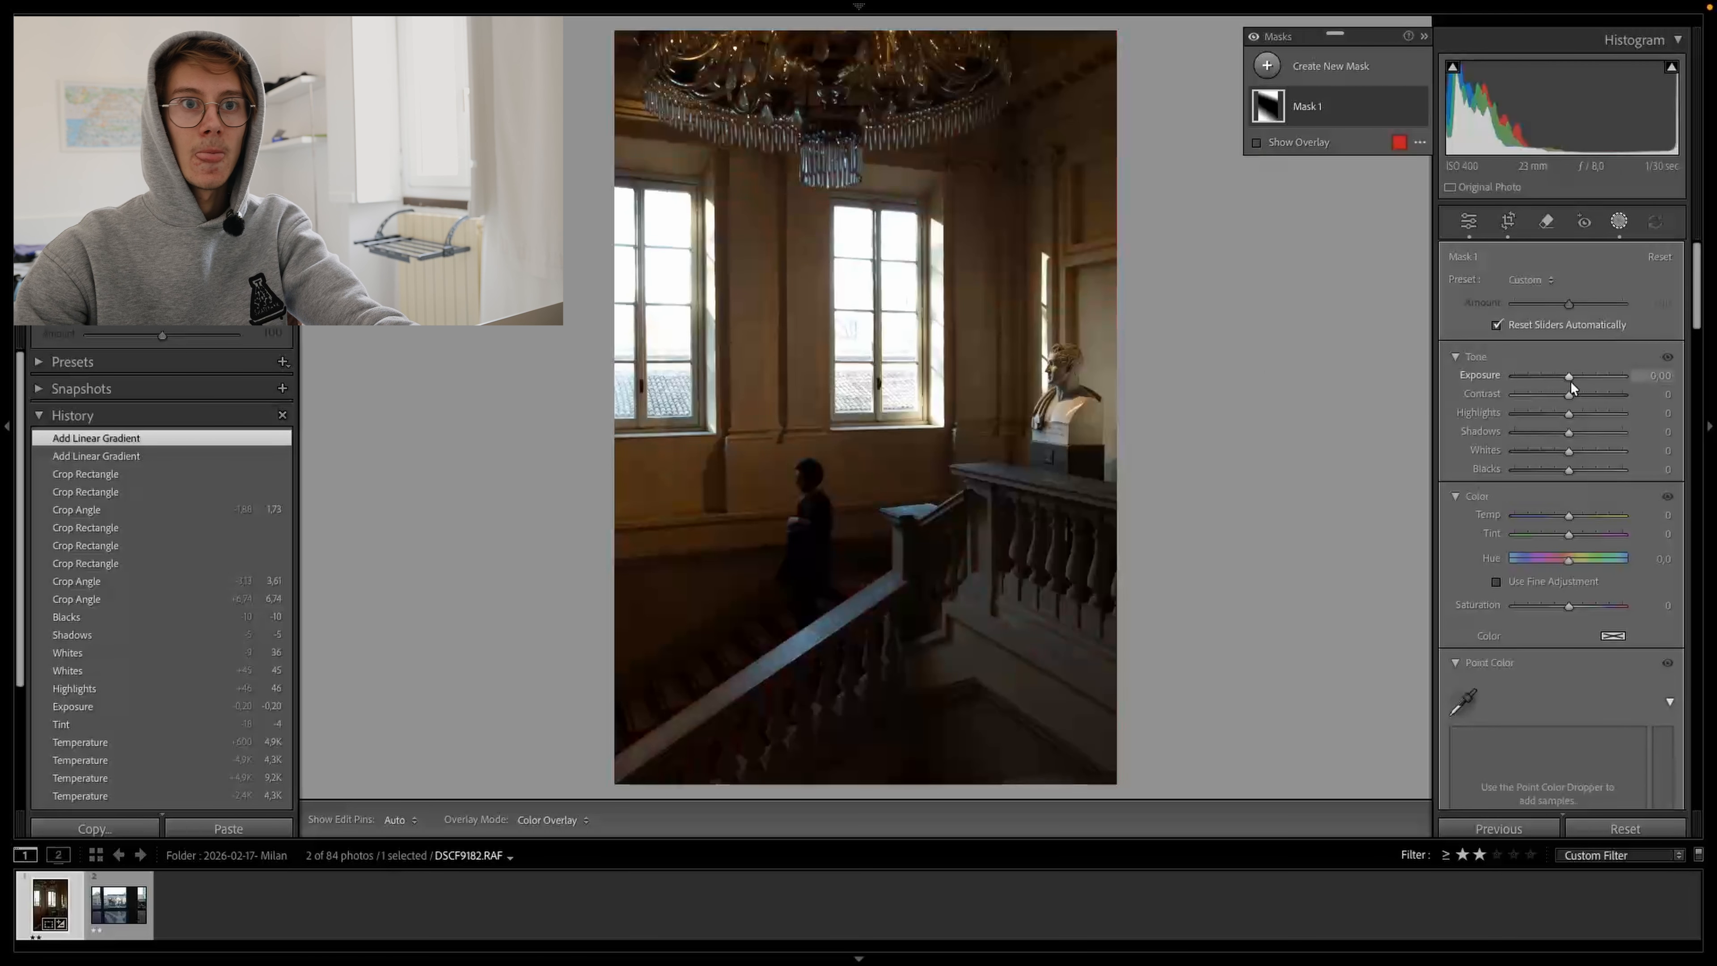
- Set the gradient mask's exposure to −0.24 and highlights to −22, and reset its shadows to 0
left_click_drag(1568, 378, 1191, 364)
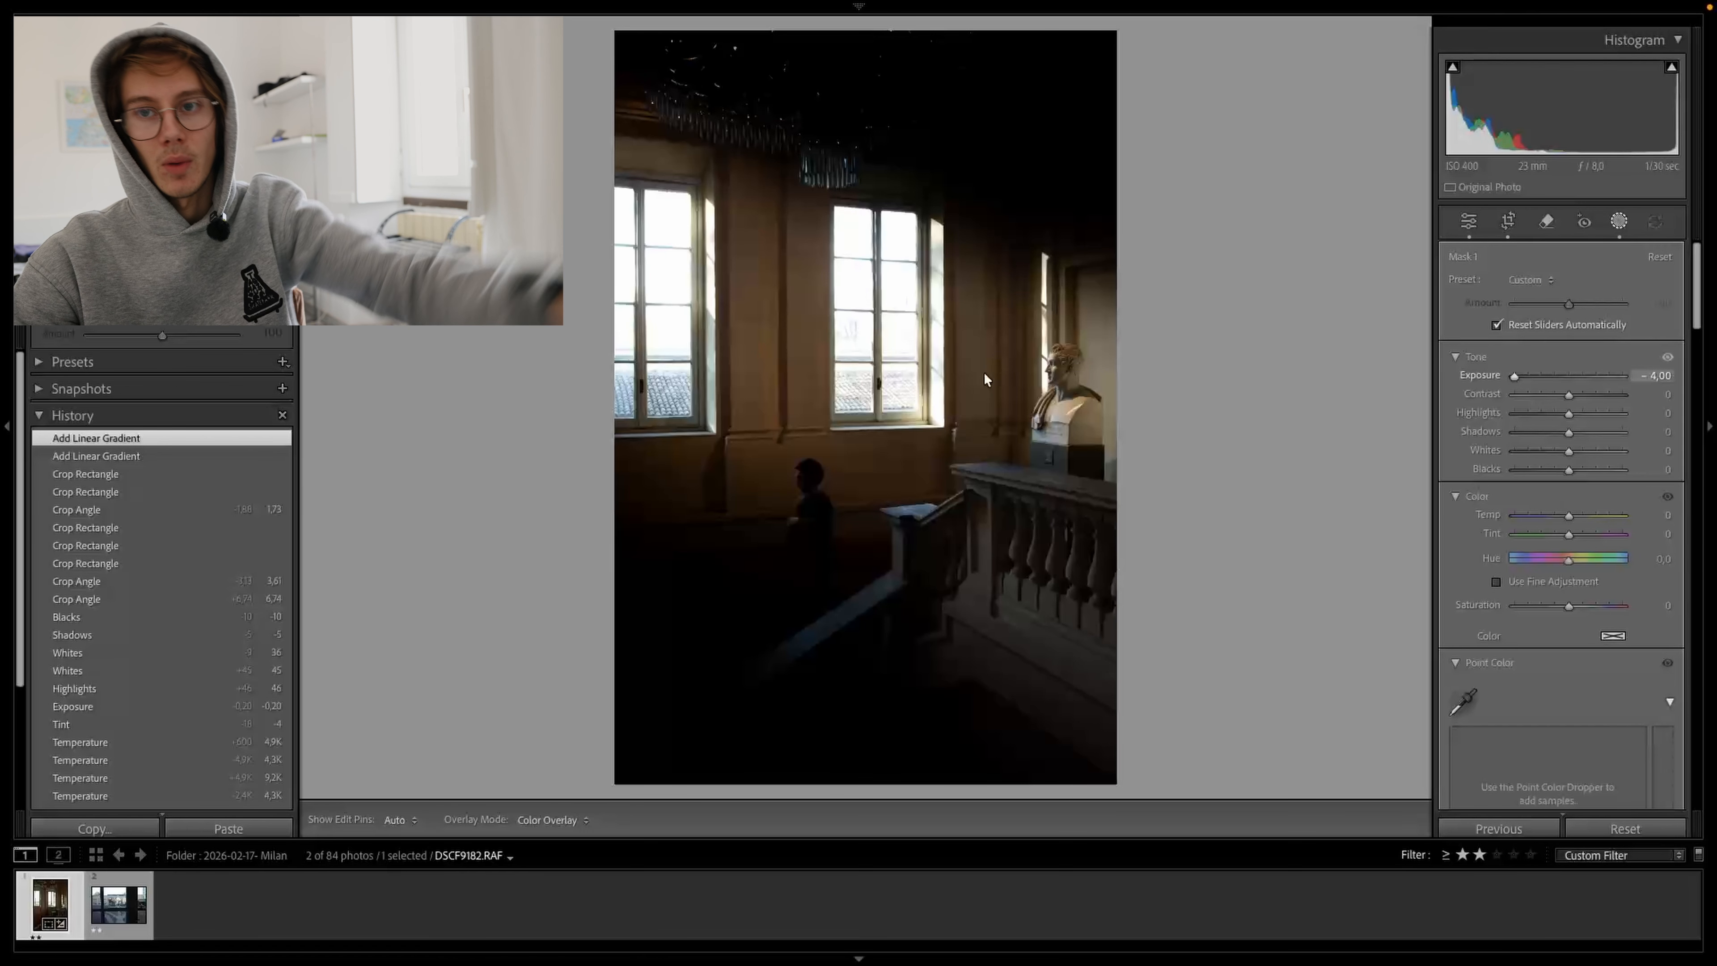
left_click_drag(1514, 375, 1565, 396)
left_click_drag(1568, 413, 1510, 437)
double_click(1513, 434)
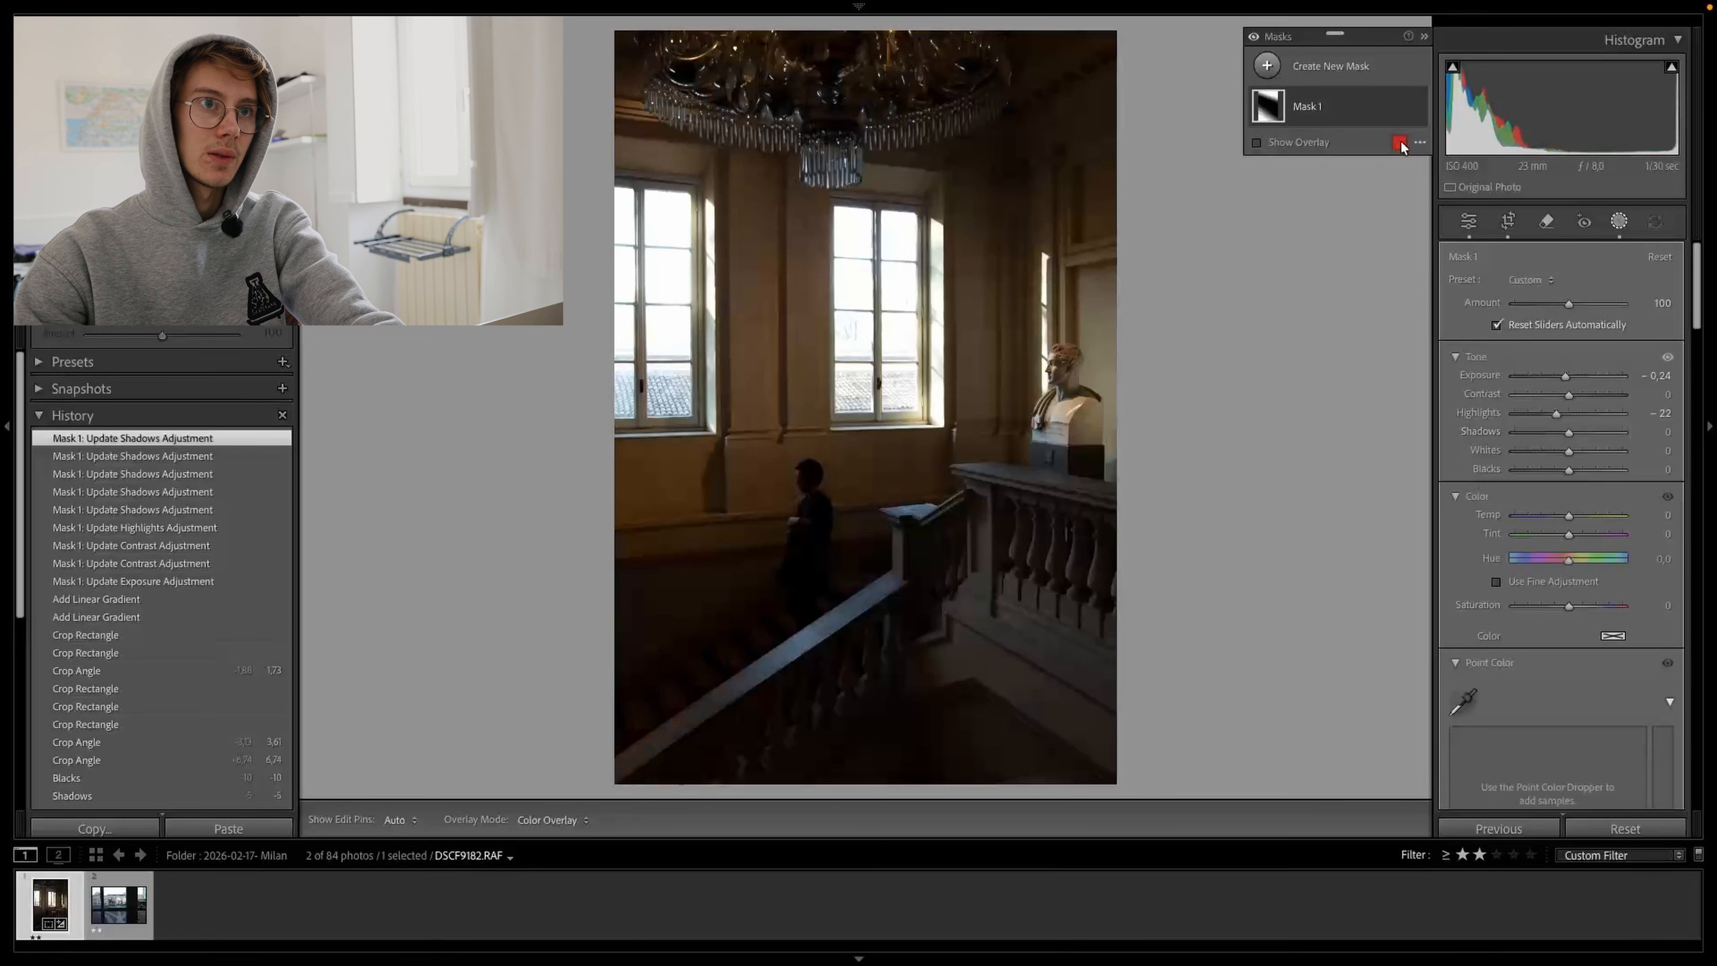
- Create a new linear gradient mask fading from the photo's bottom edge up to the top of the balustrade post
left_click(1330, 63)
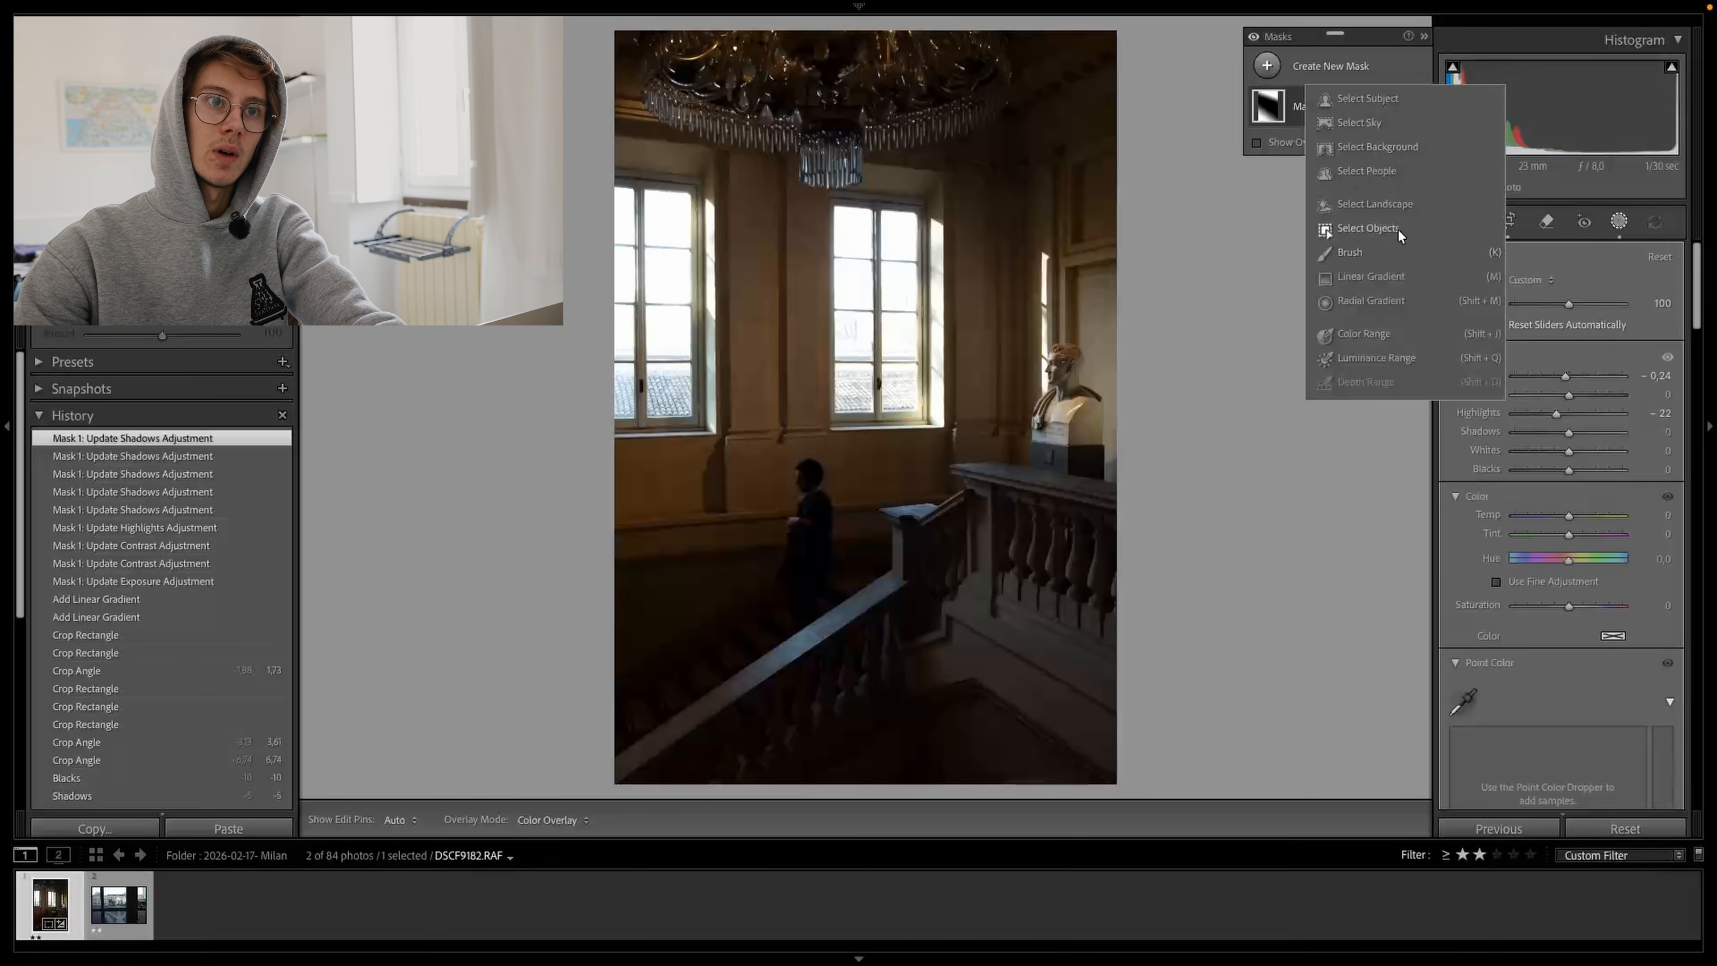
left_click(1386, 277)
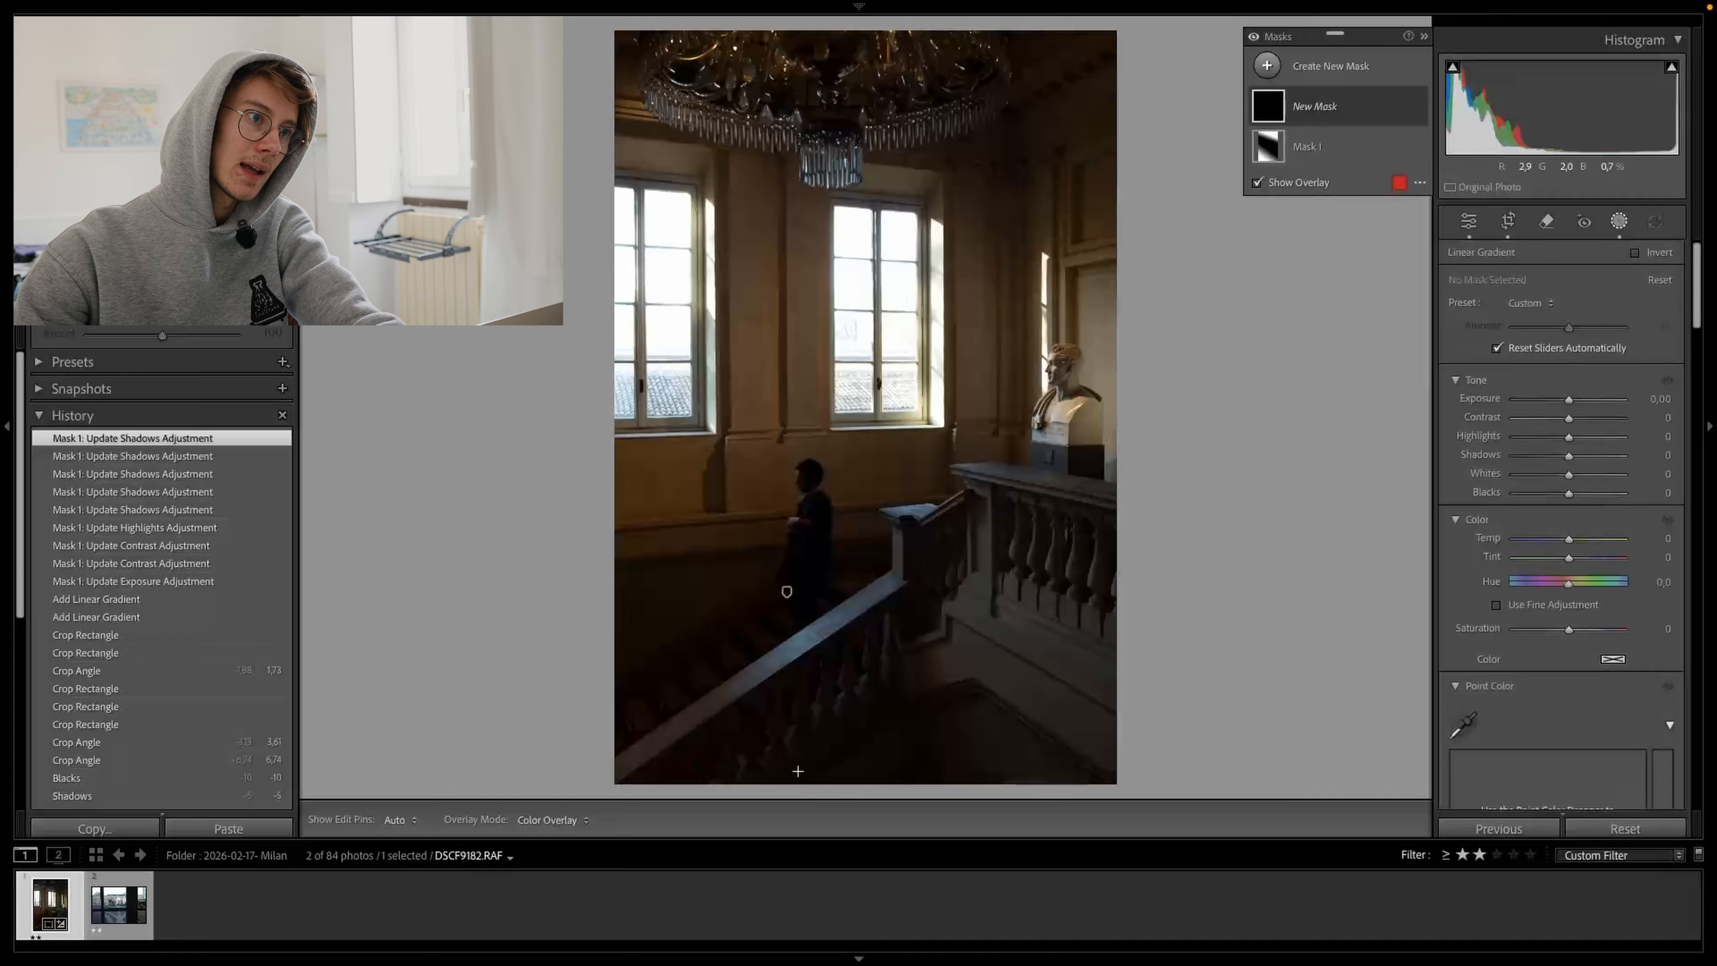
left_click_drag(797, 771, 901, 520)
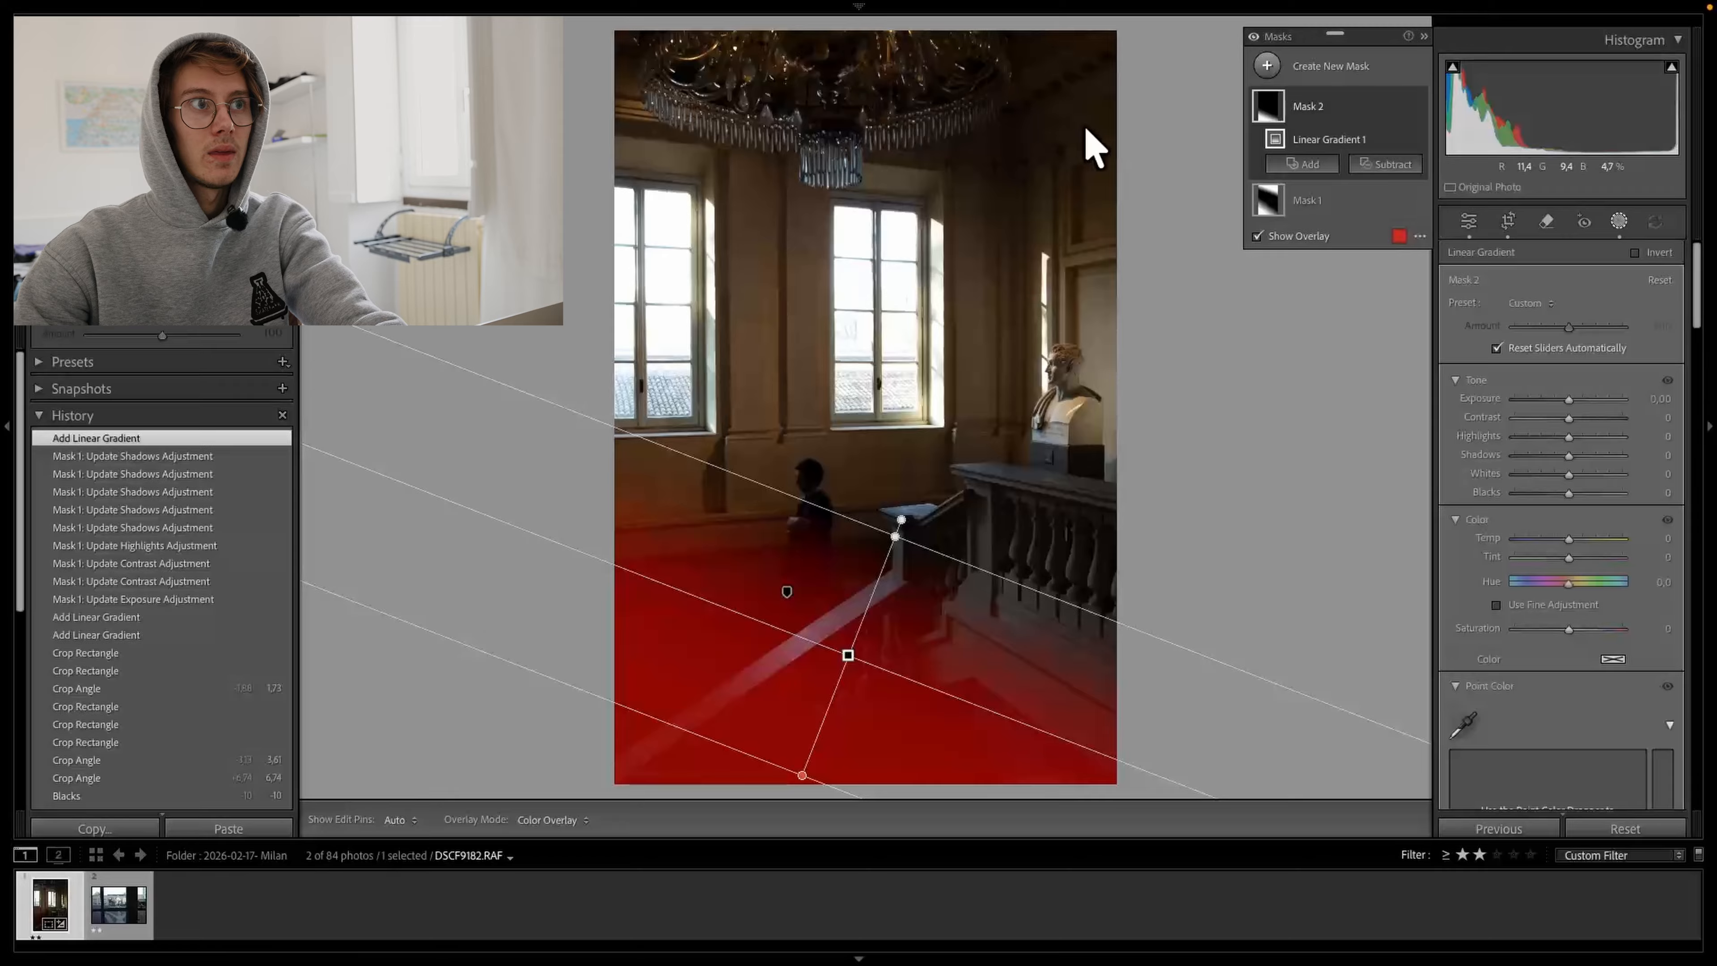
left_click(1355, 96)
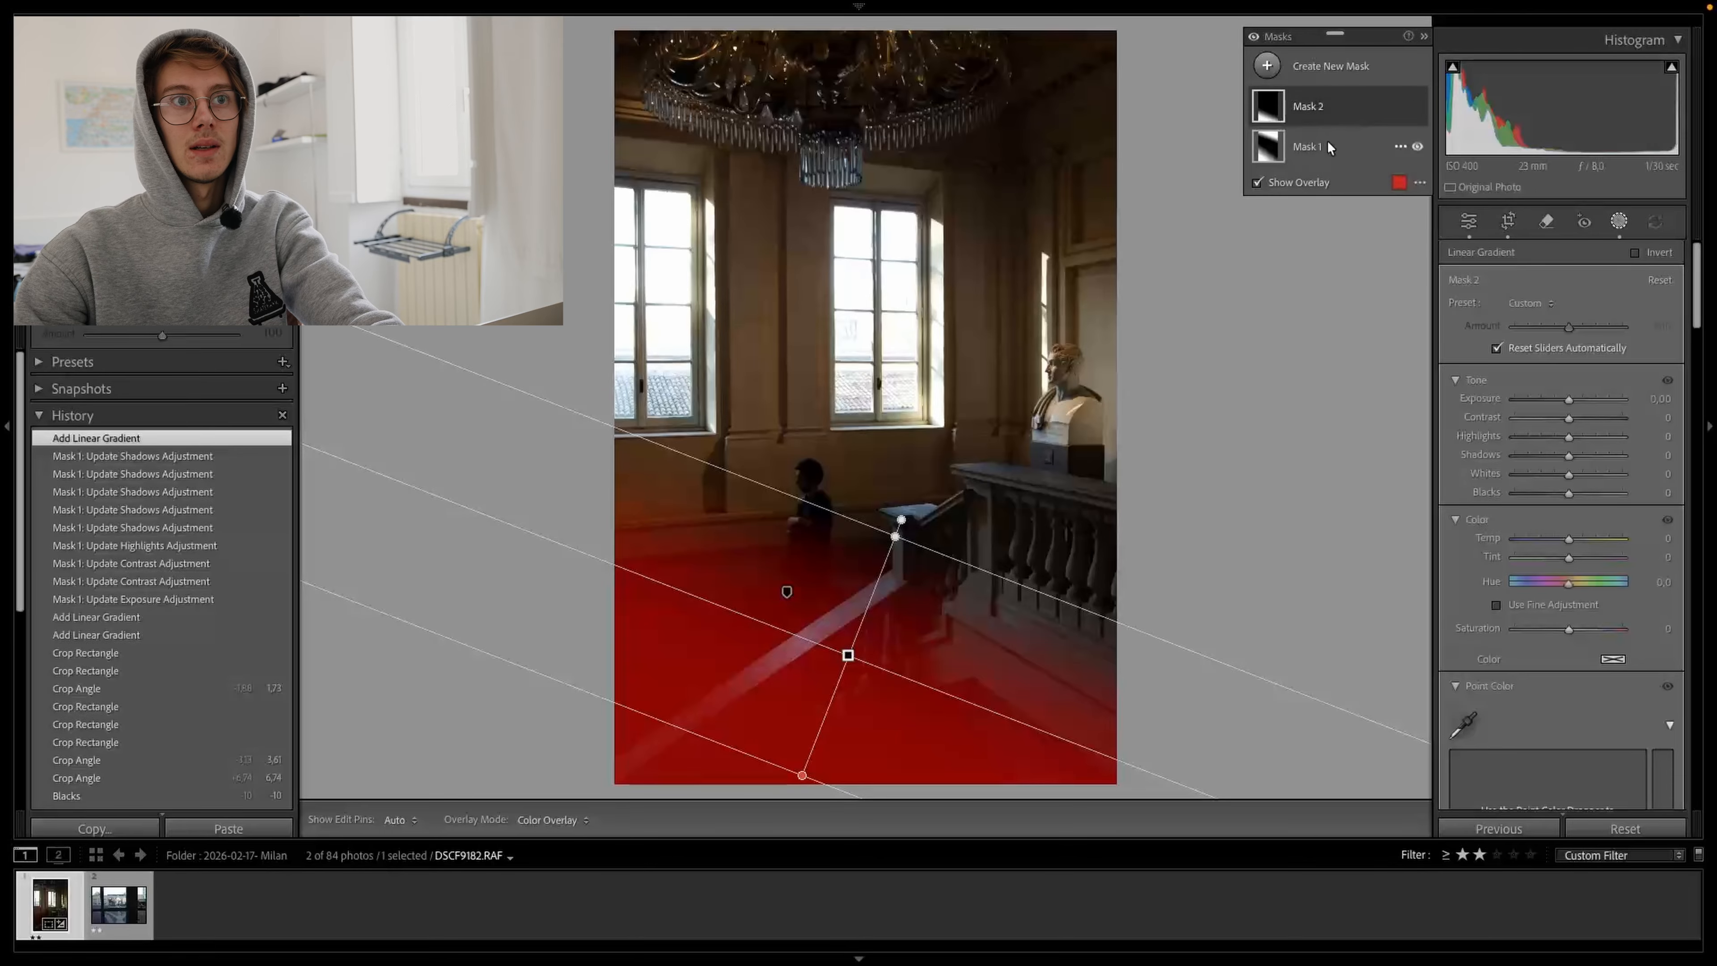
- Try lowering the shadows of Mask 1 to −35
left_click(1327, 143)
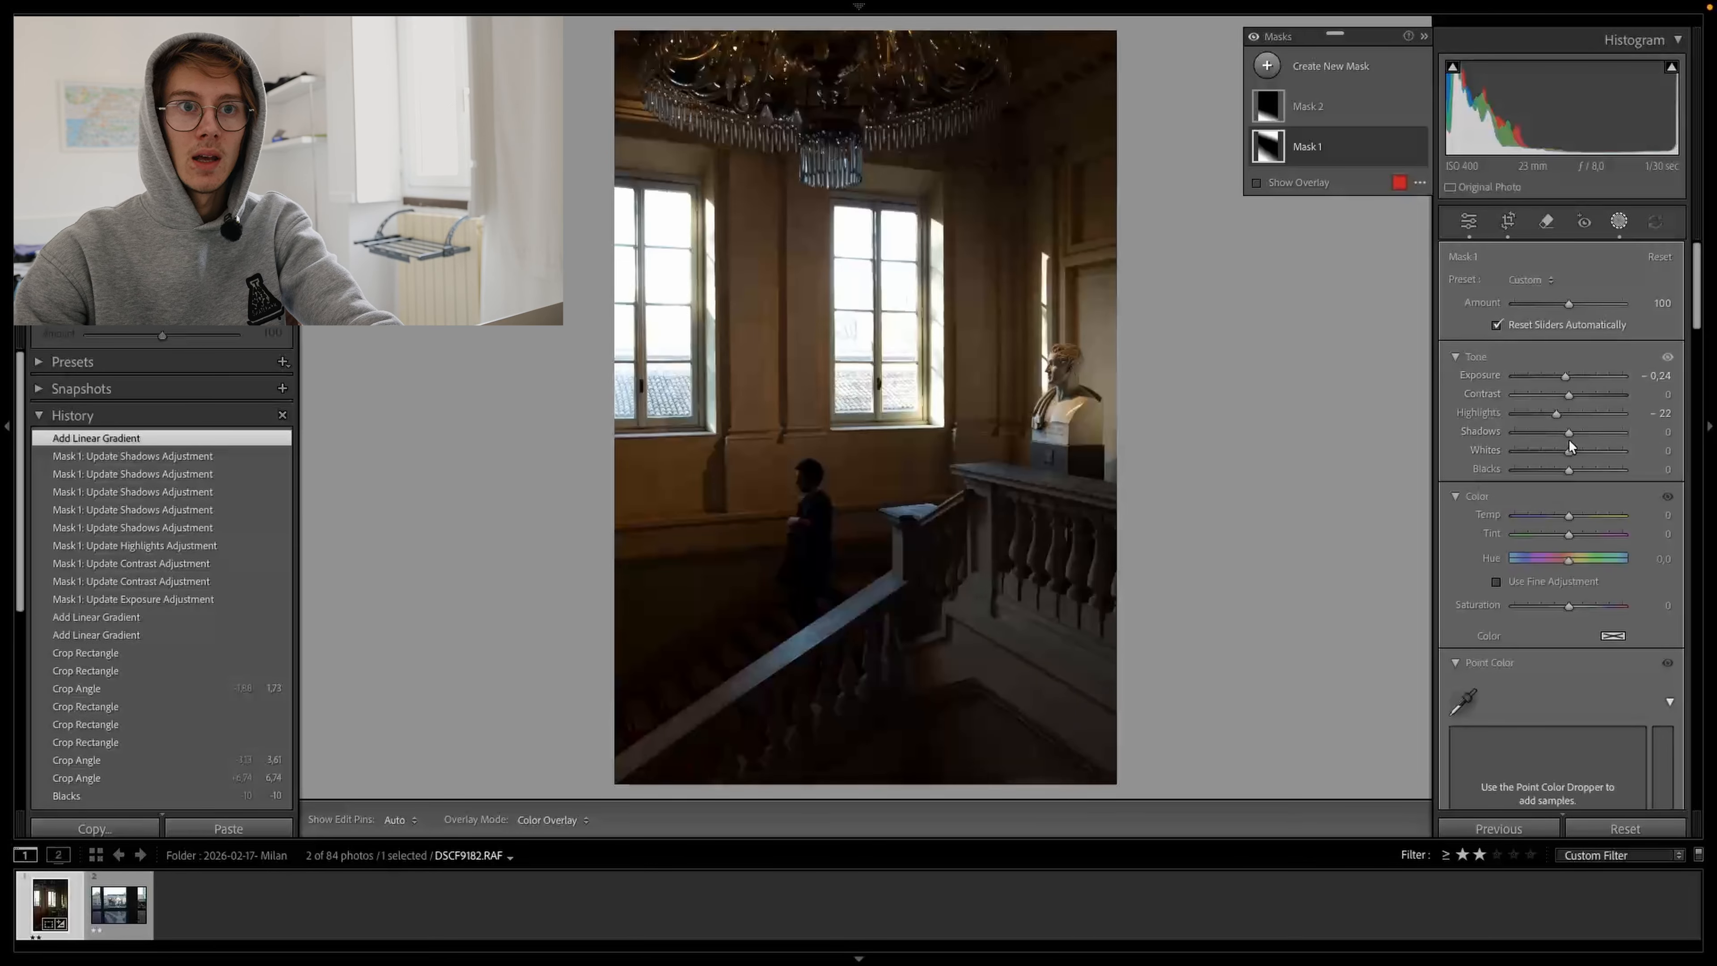
left_click_drag(1568, 440, 1550, 440)
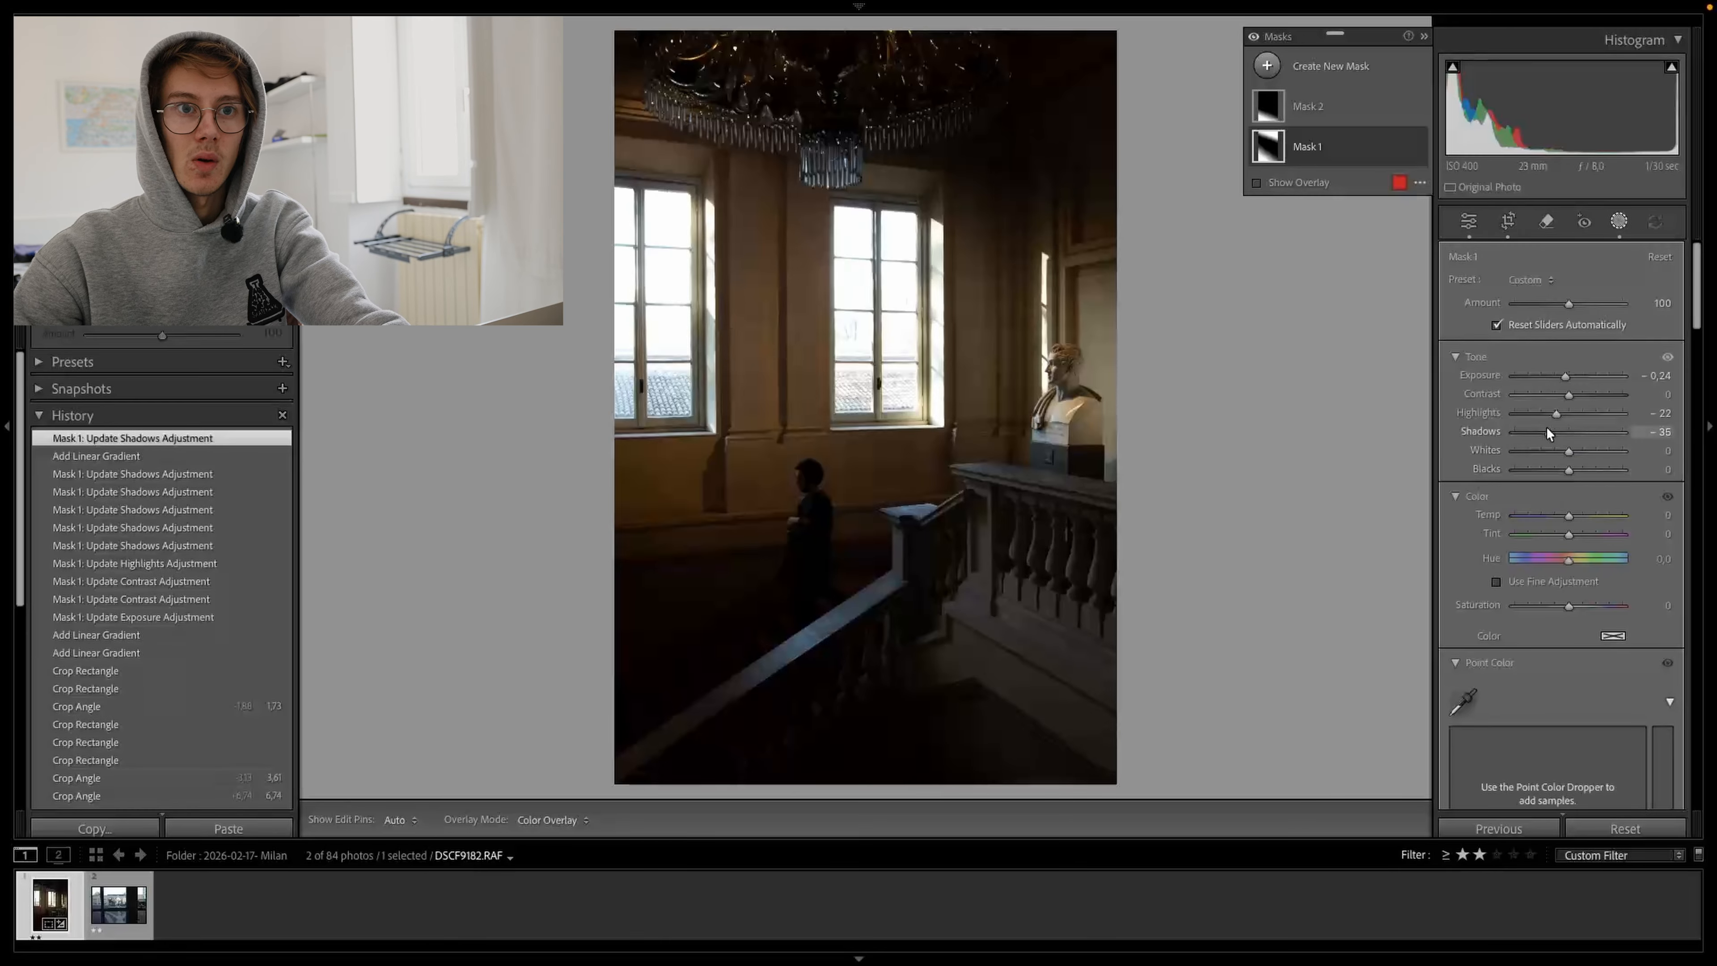
- Hide the overlay of the lower-stairs gradient mask and set its shadows to −22
left_click(1330, 94)
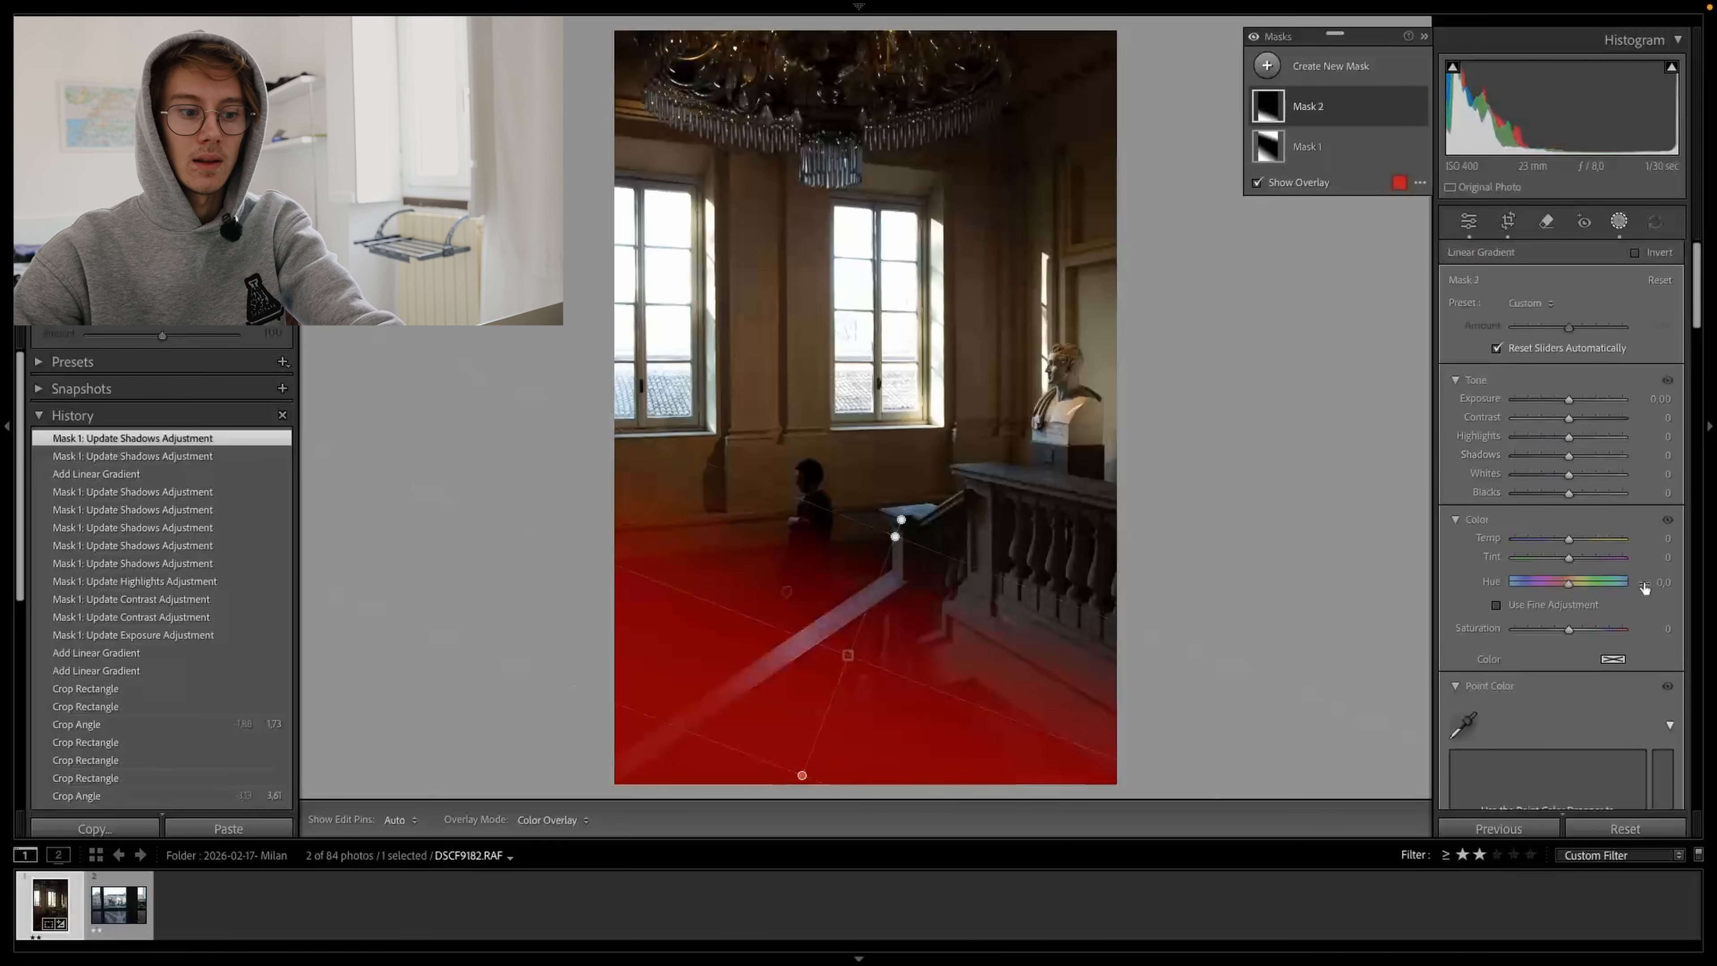
left_click(1300, 169)
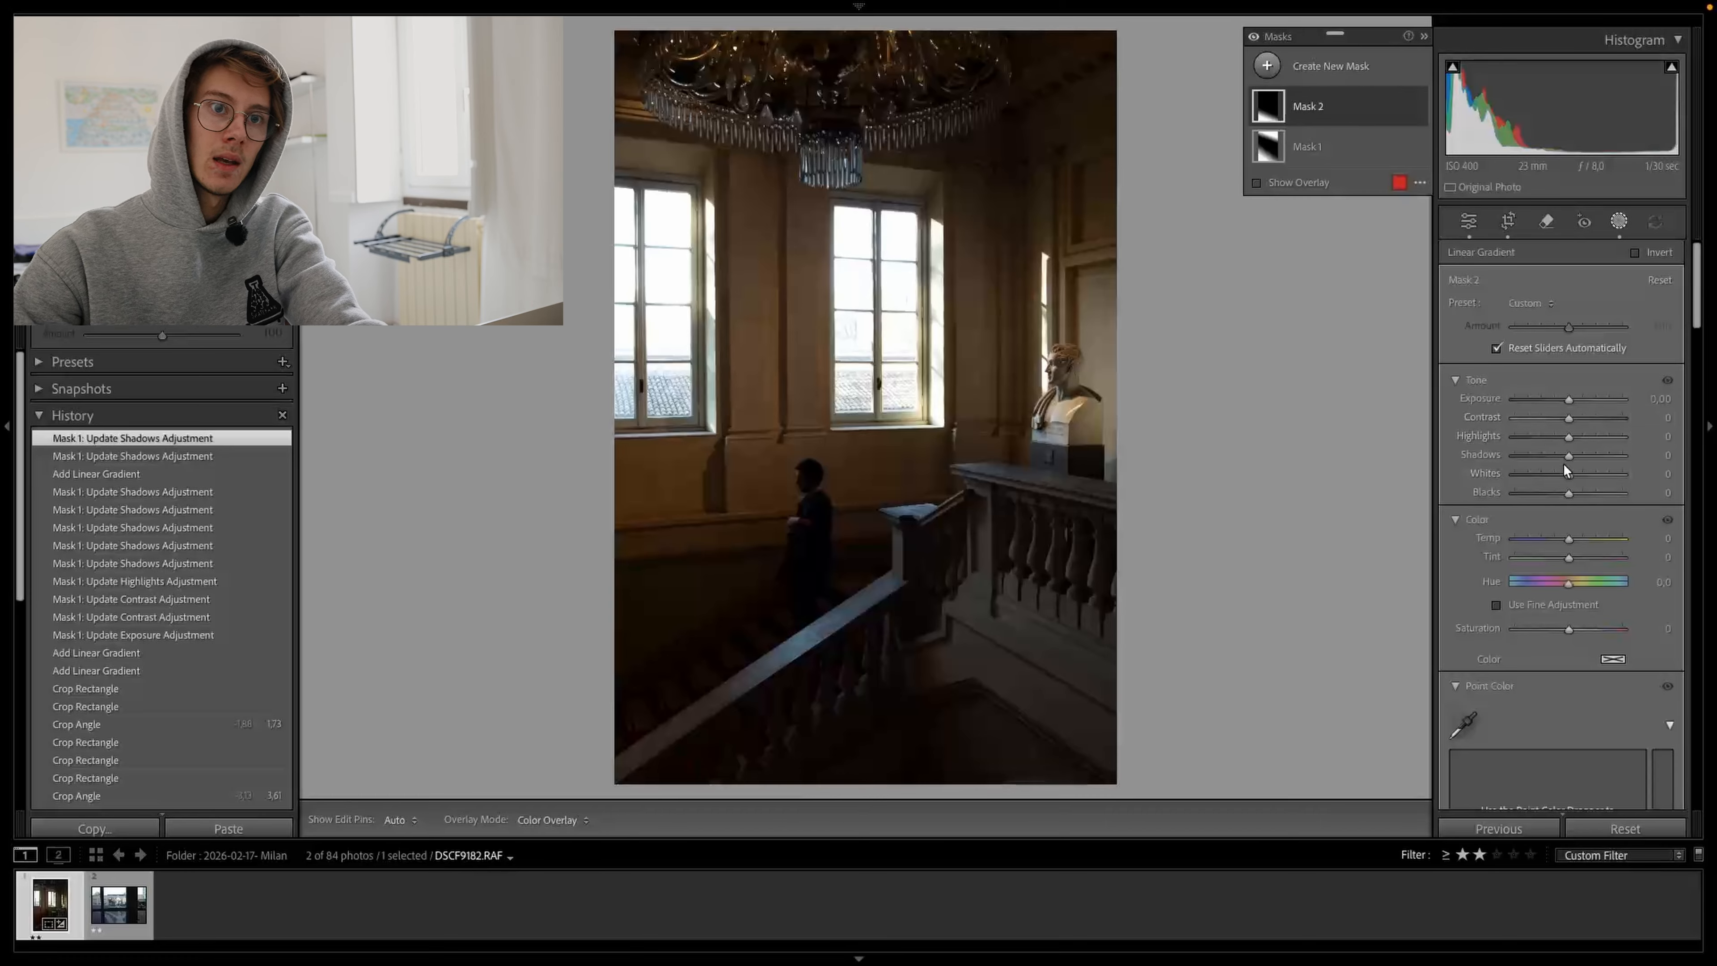
left_click_drag(1566, 460, 1553, 461)
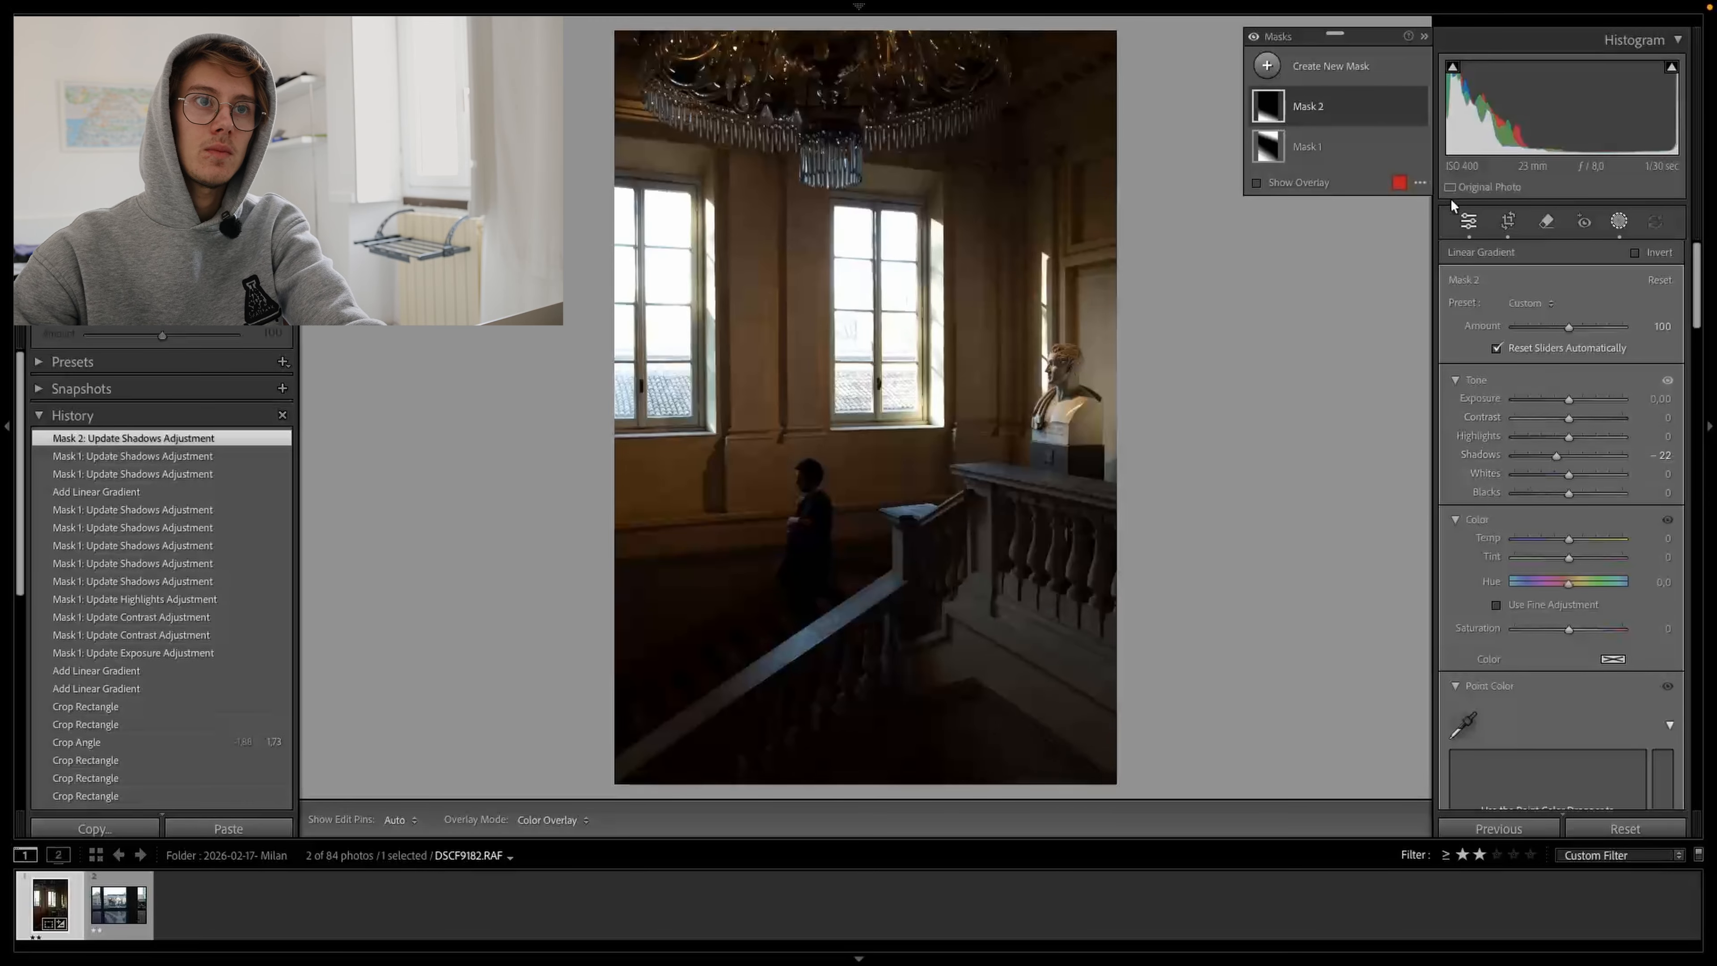
- Create a new linear gradient mask fading from beyond the photo's lower-right edge toward the wall beneath the left-hand window
left_click(1337, 67)
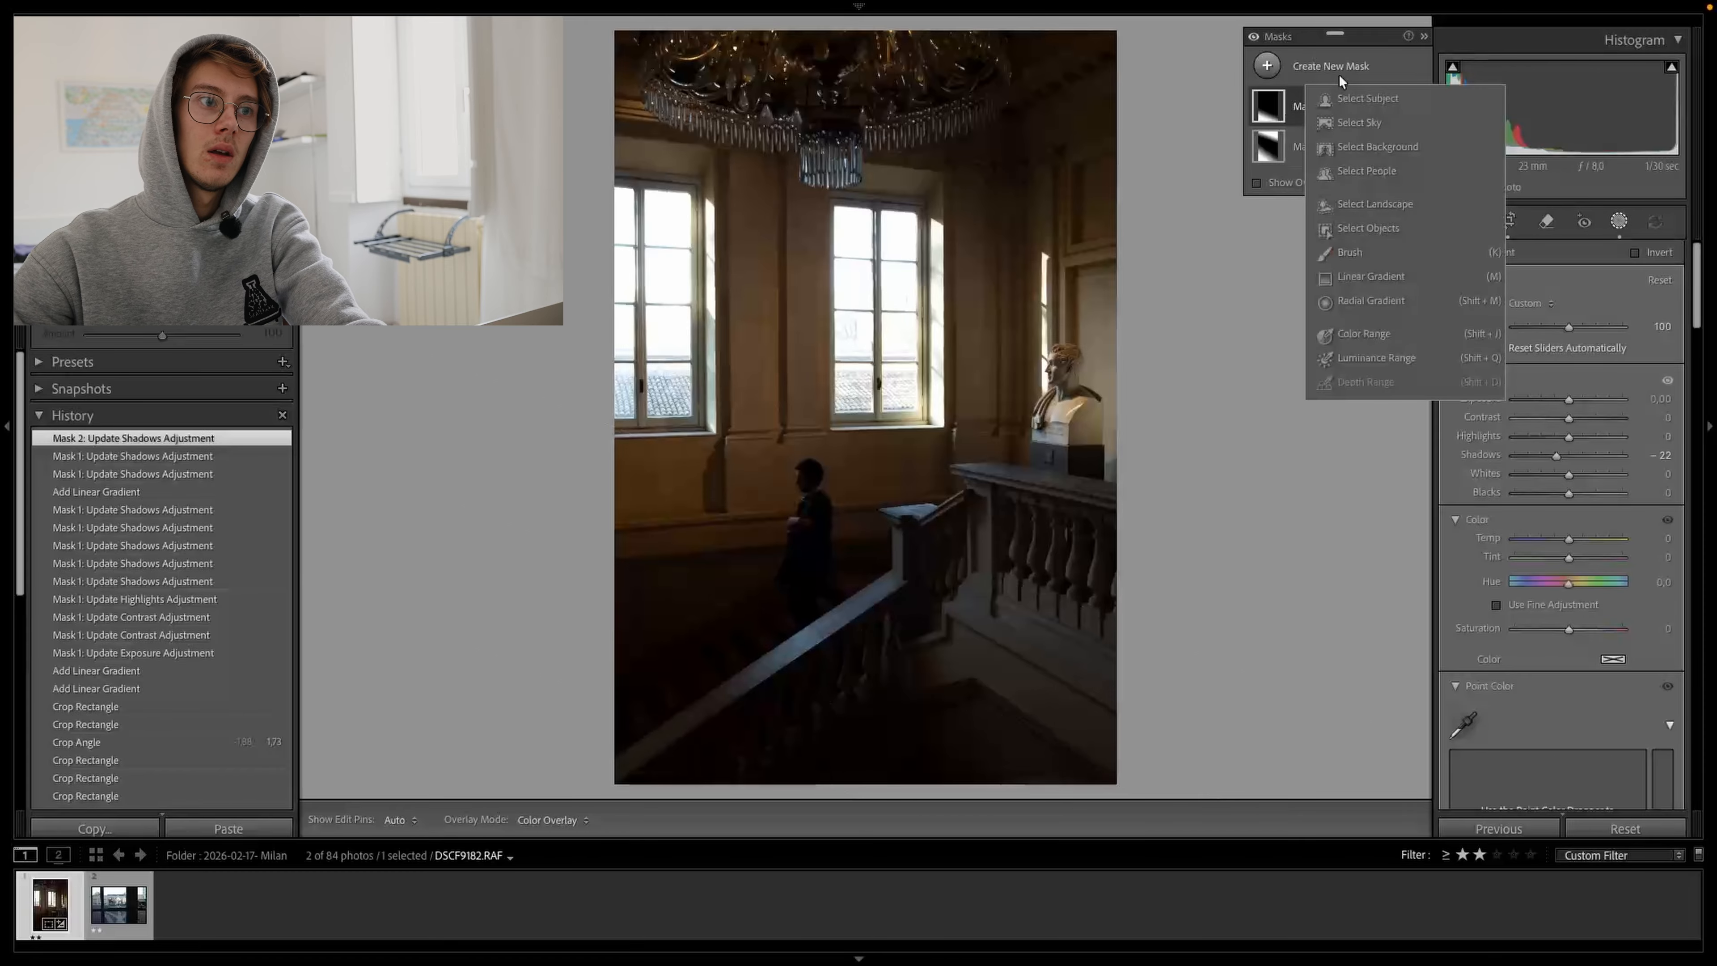
left_click(1374, 277)
left_click_drag(1197, 695, 728, 471)
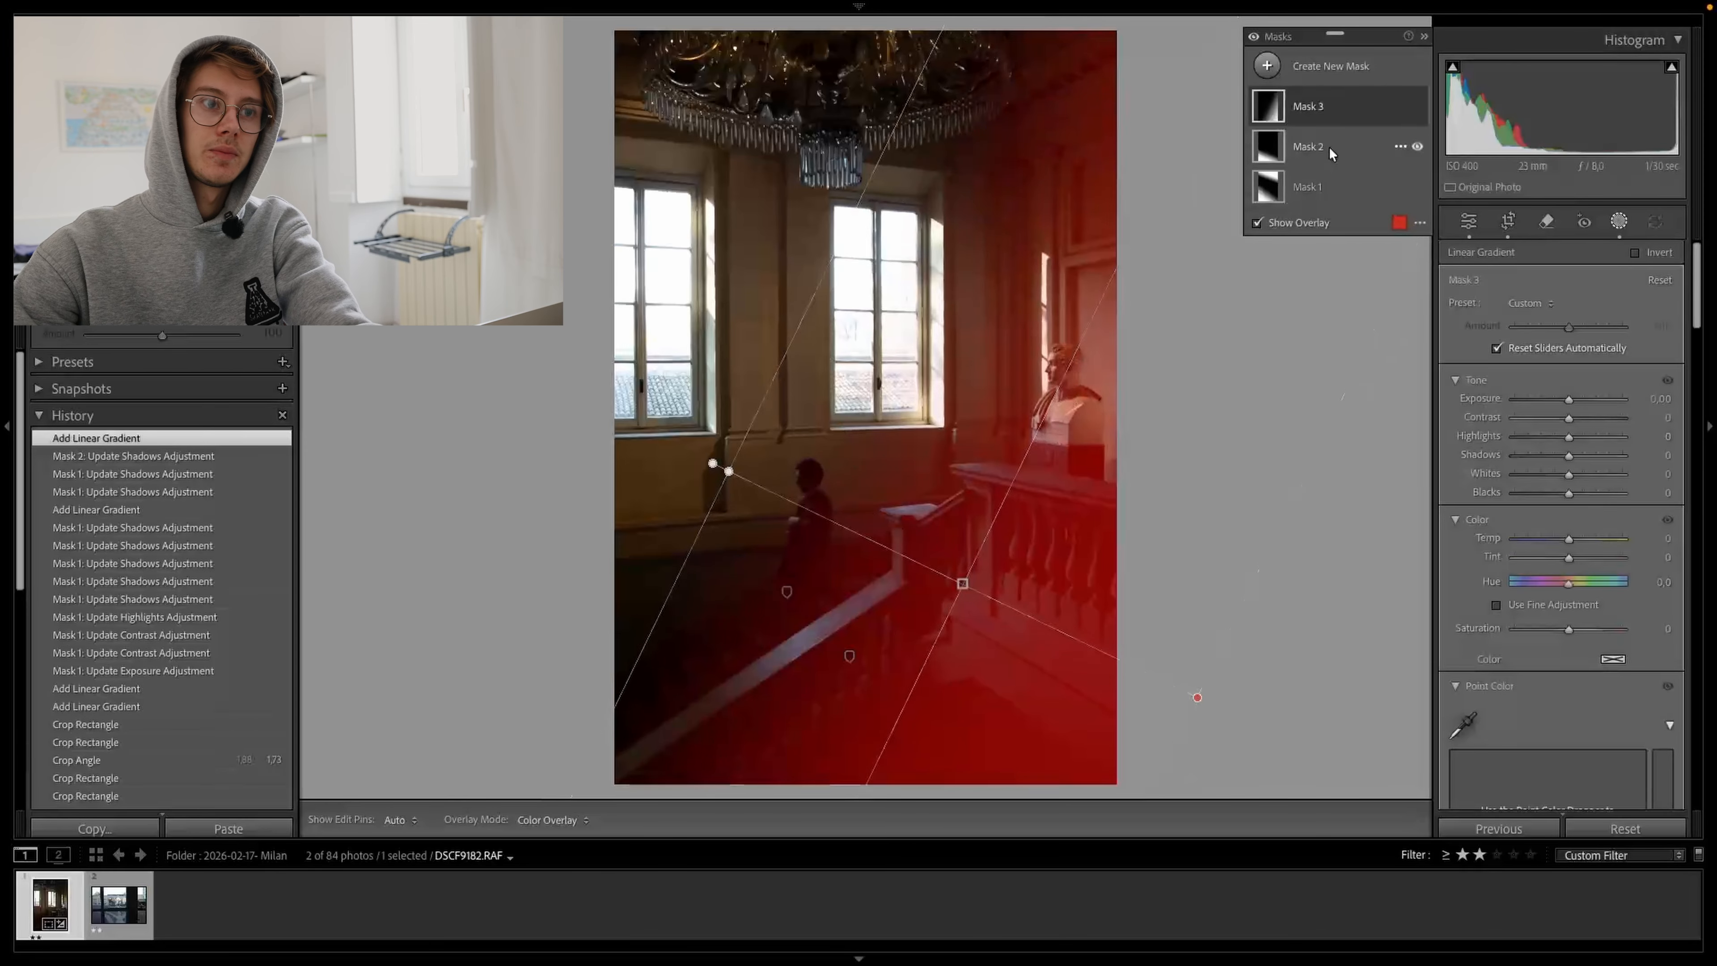
- Hide the overlay and set the right-side gradient mask's exposure to −0.62 and highlights to −59
key("o")
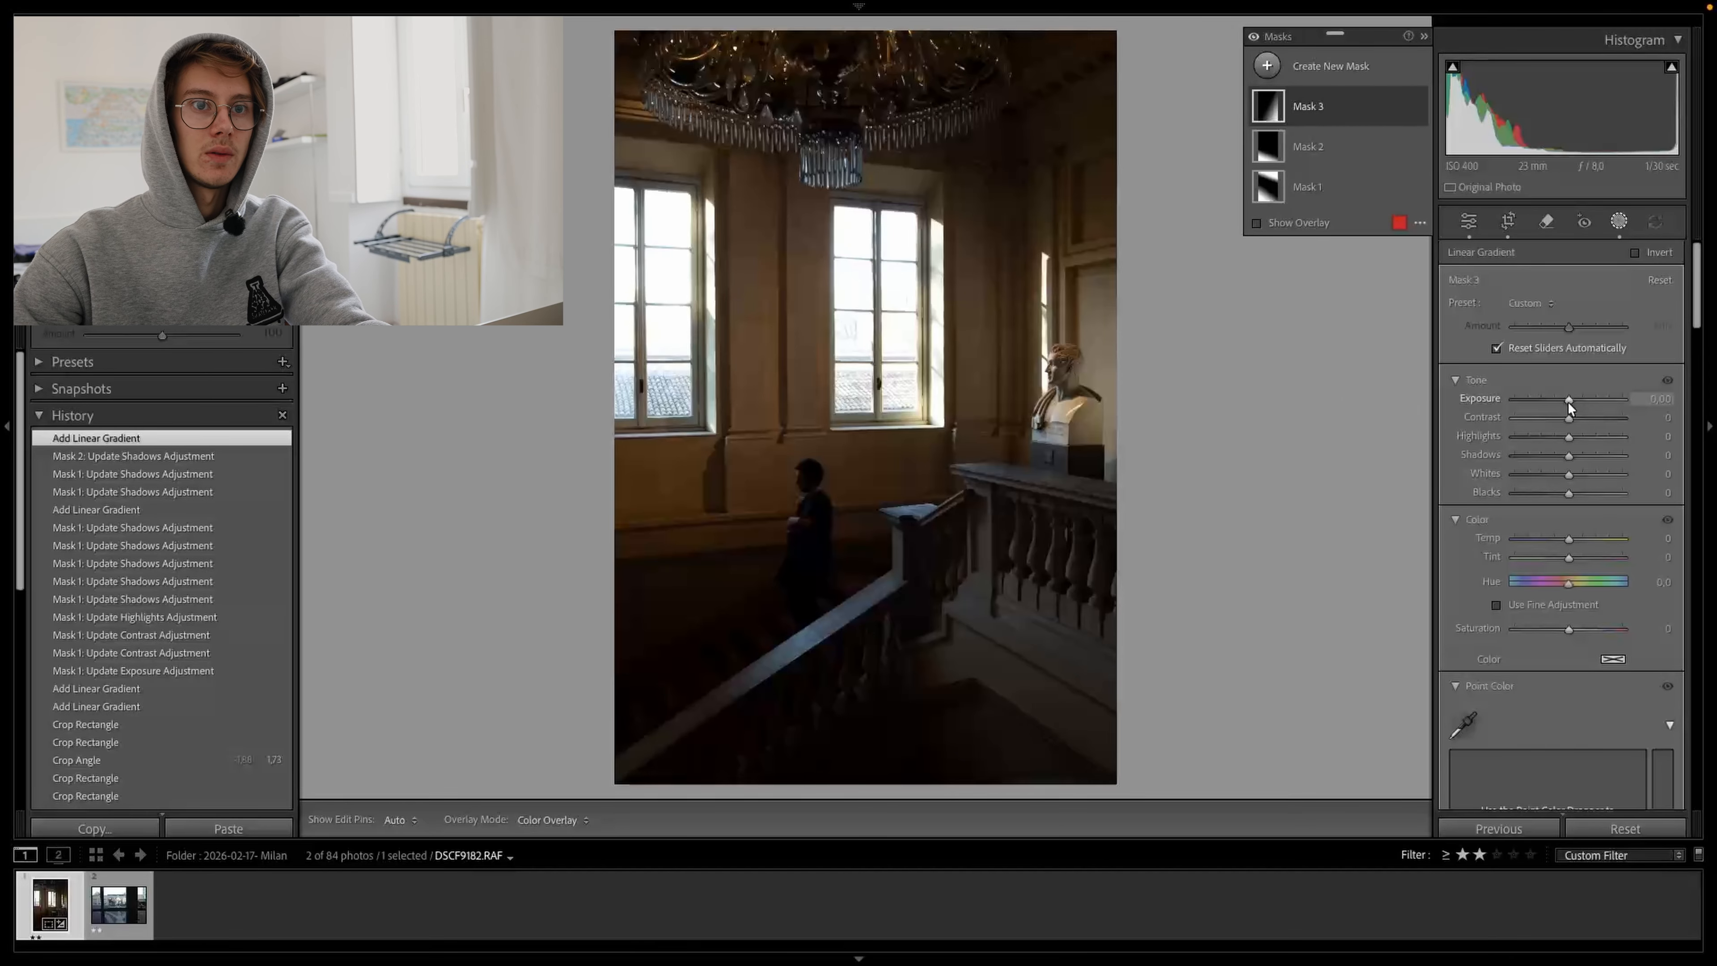
left_click_drag(1568, 401, 1561, 409)
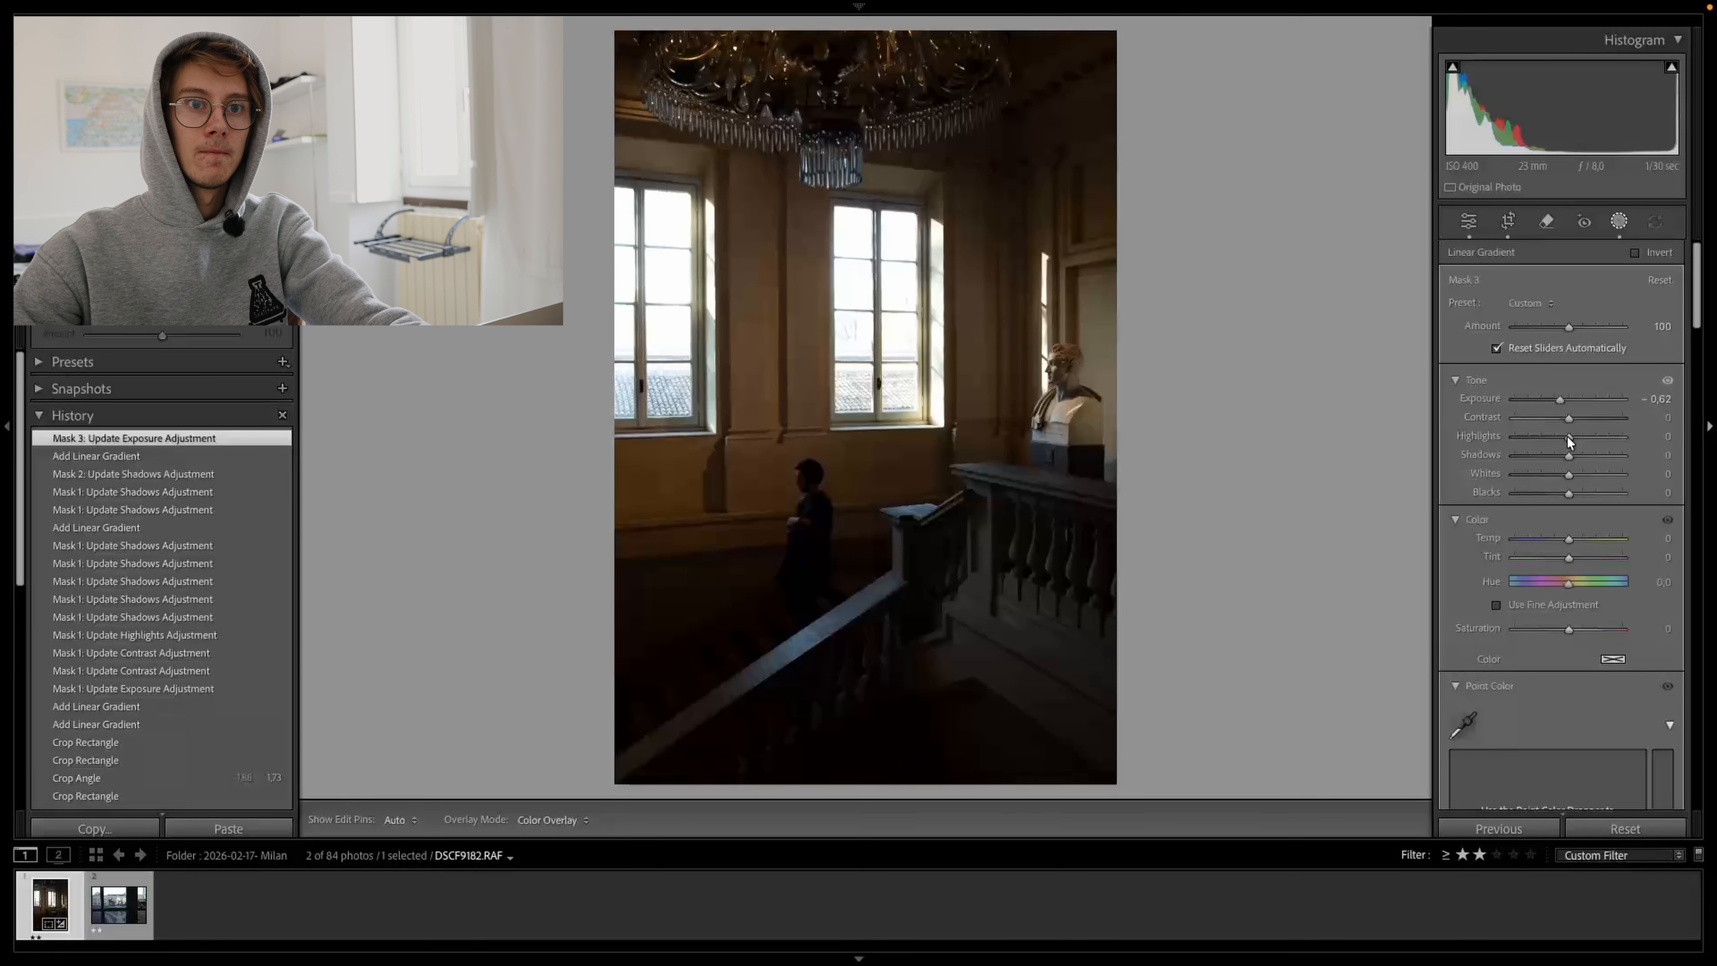
left_click_drag(1568, 436, 1527, 445)
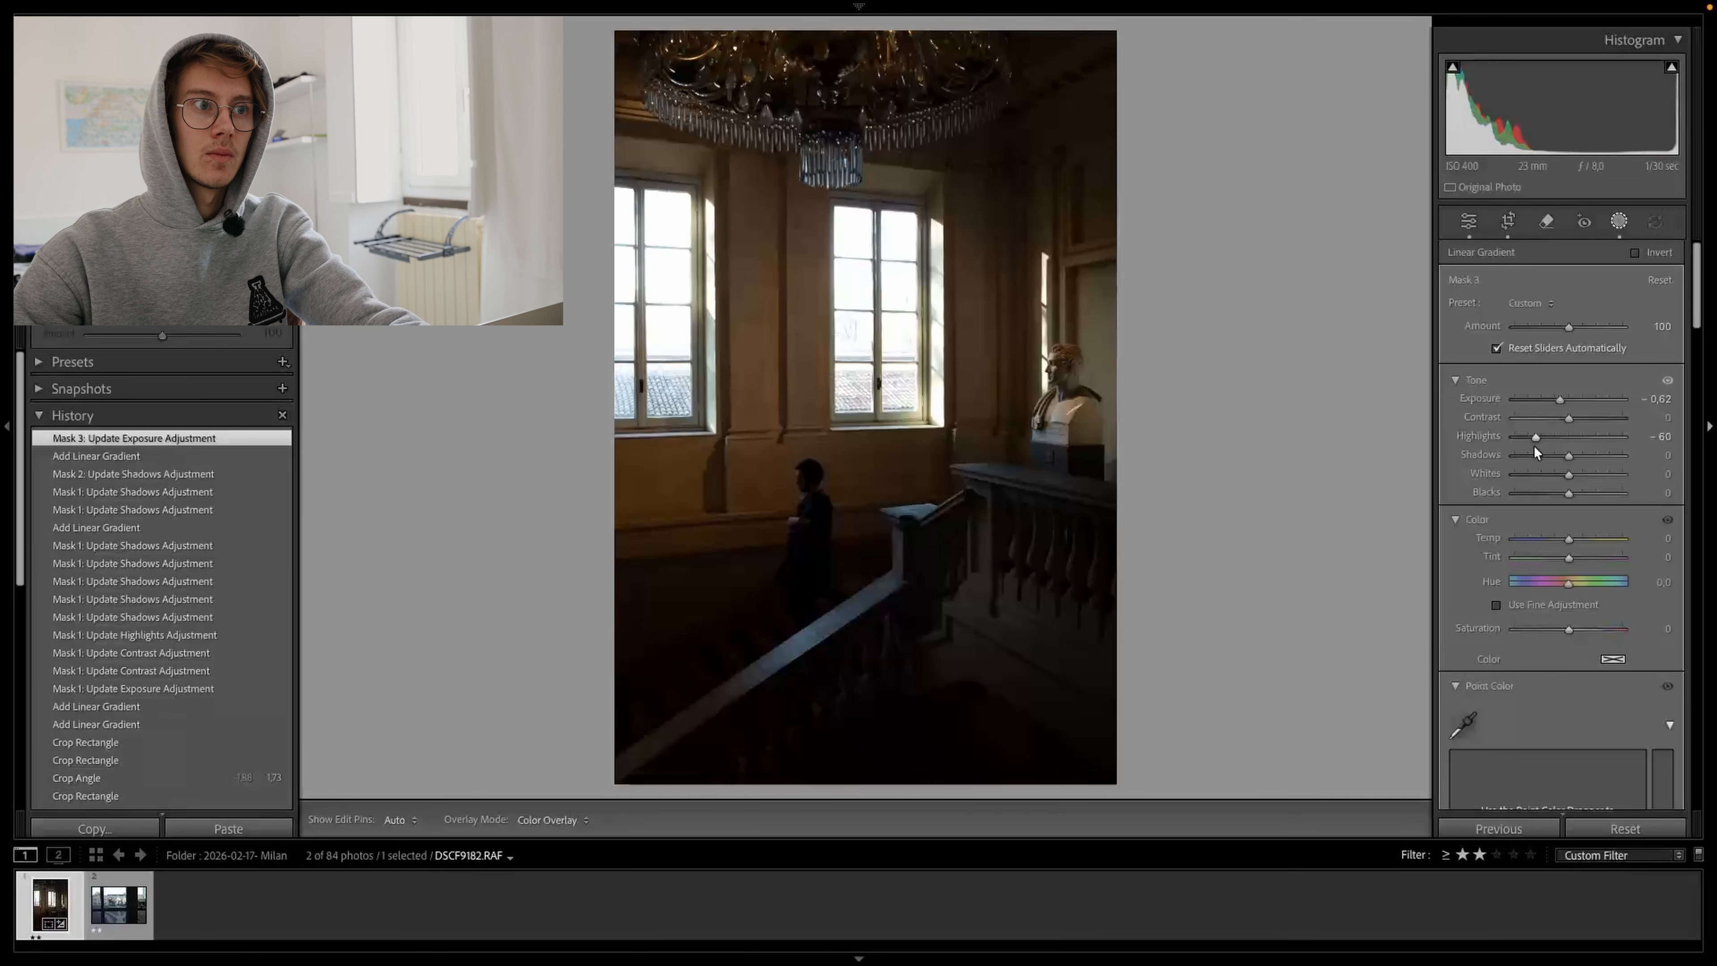
- Create a new linear gradient mask running diagonally from beside the left-hand window down to the lower-right stairs
left_click(1298, 68)
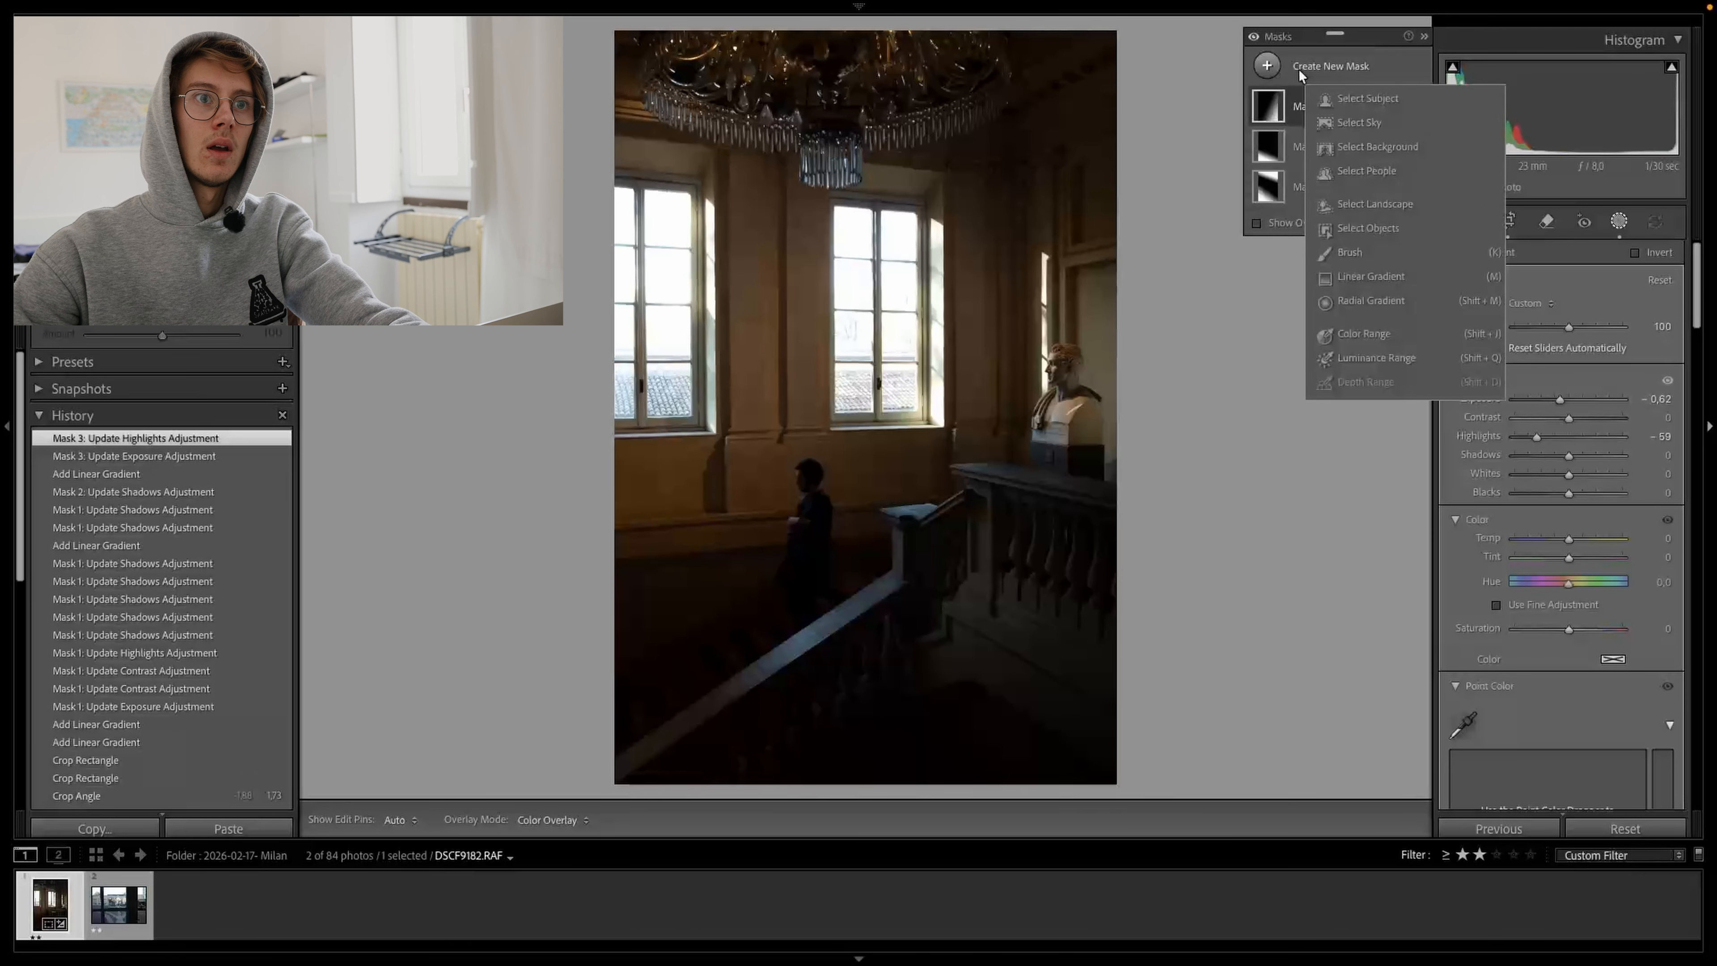
left_click(1365, 274)
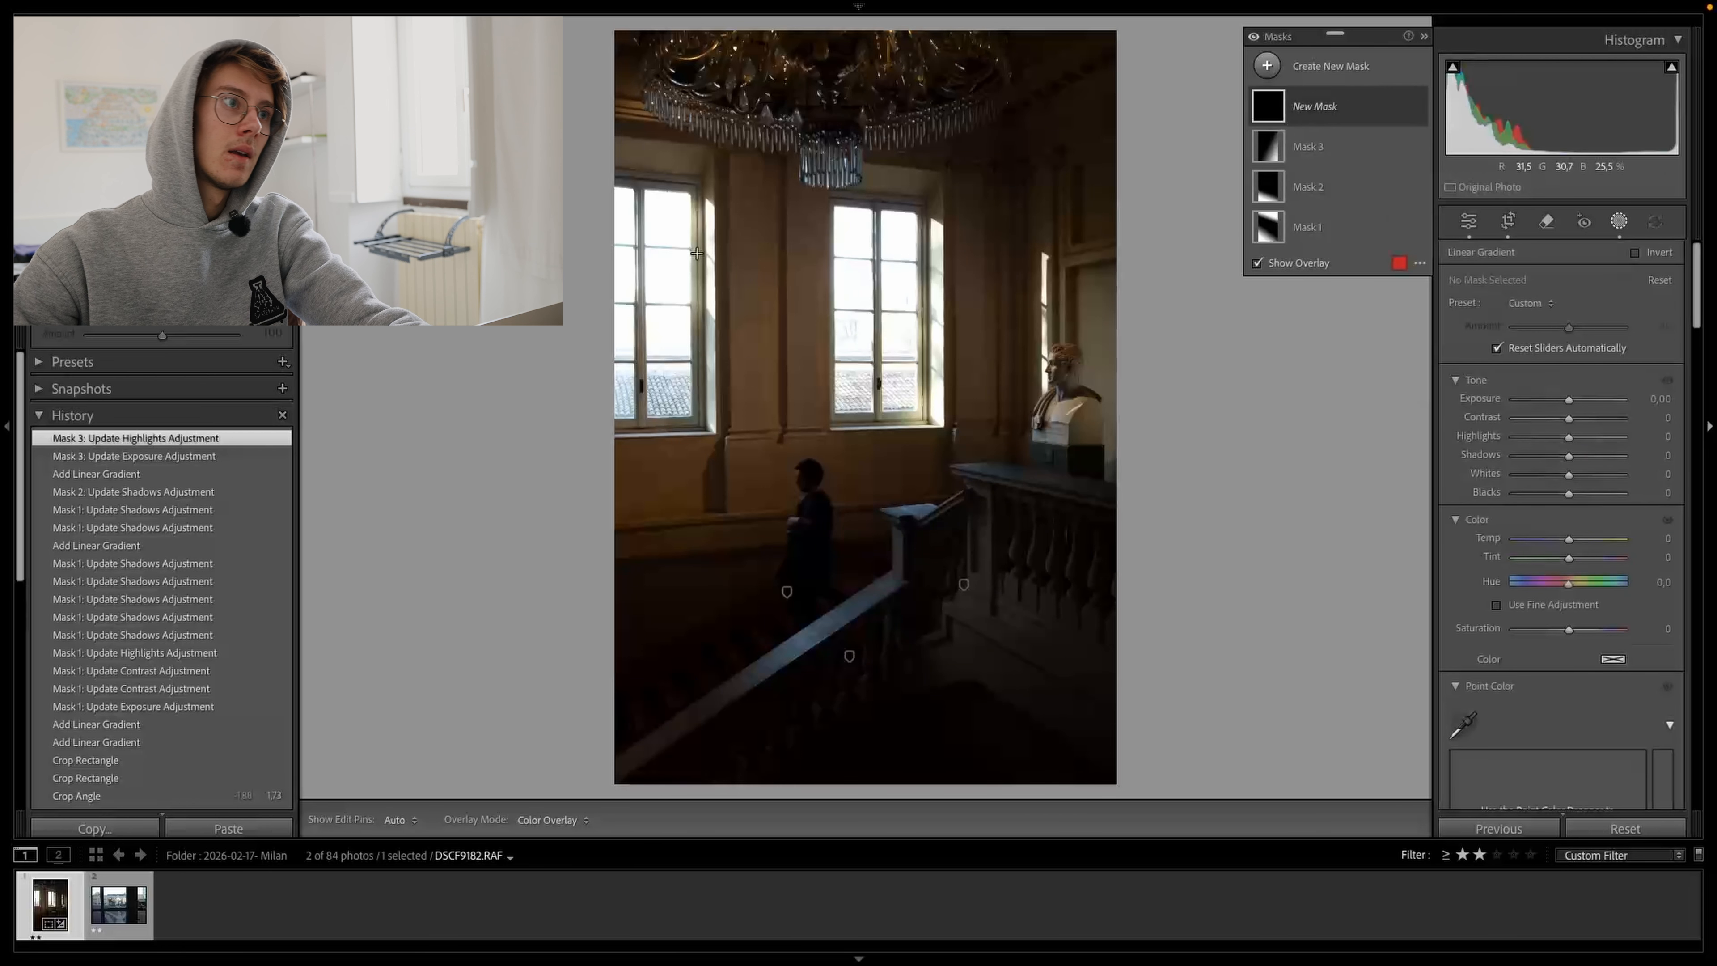
left_click_drag(741, 301, 991, 681)
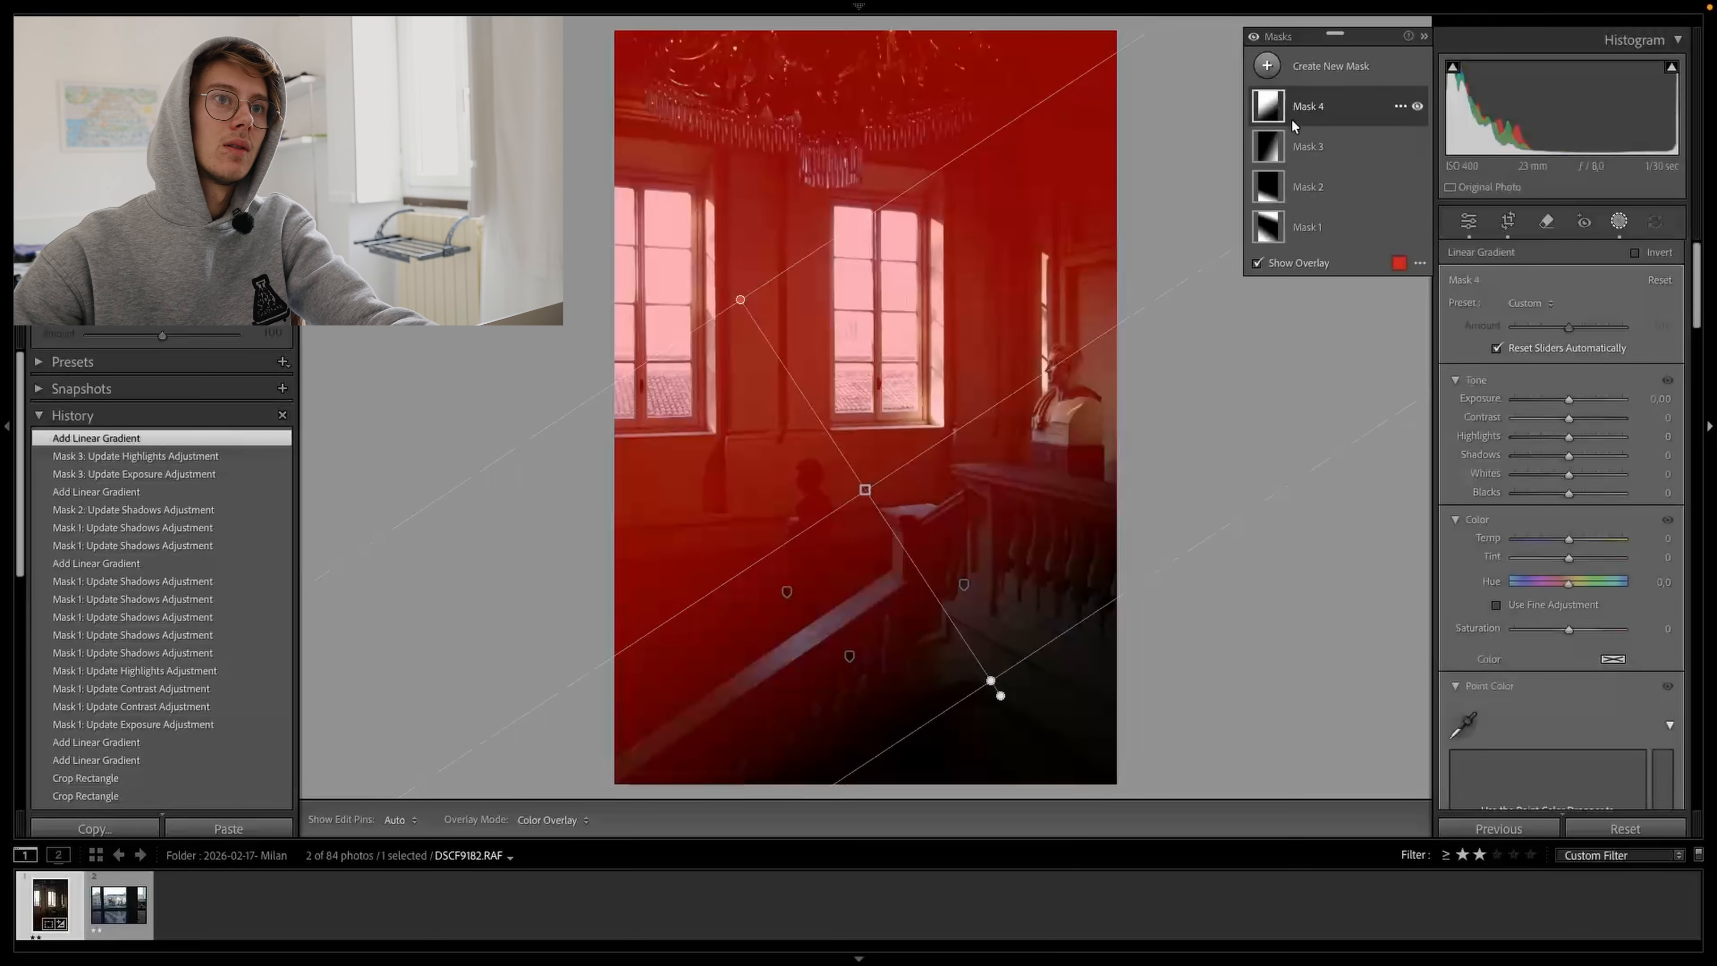
- Subtract a linear gradient from this mask, running from the upper right near the chandelier down to the left-hand window
left_click(1354, 101)
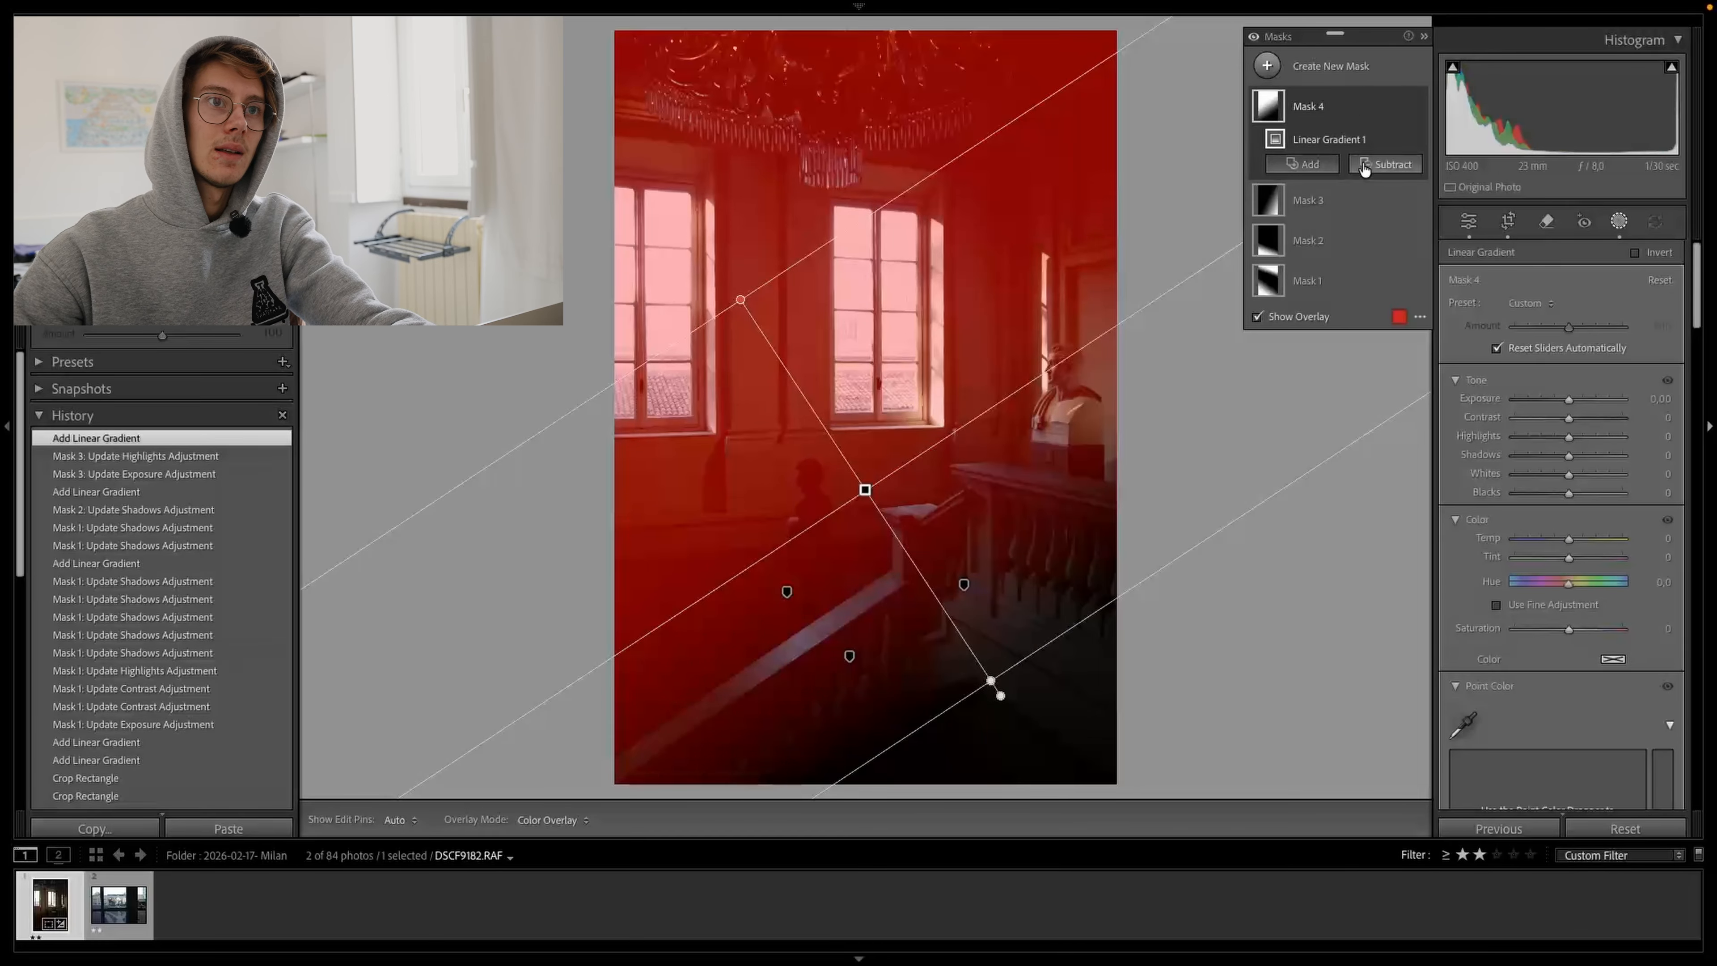
left_click(1365, 168)
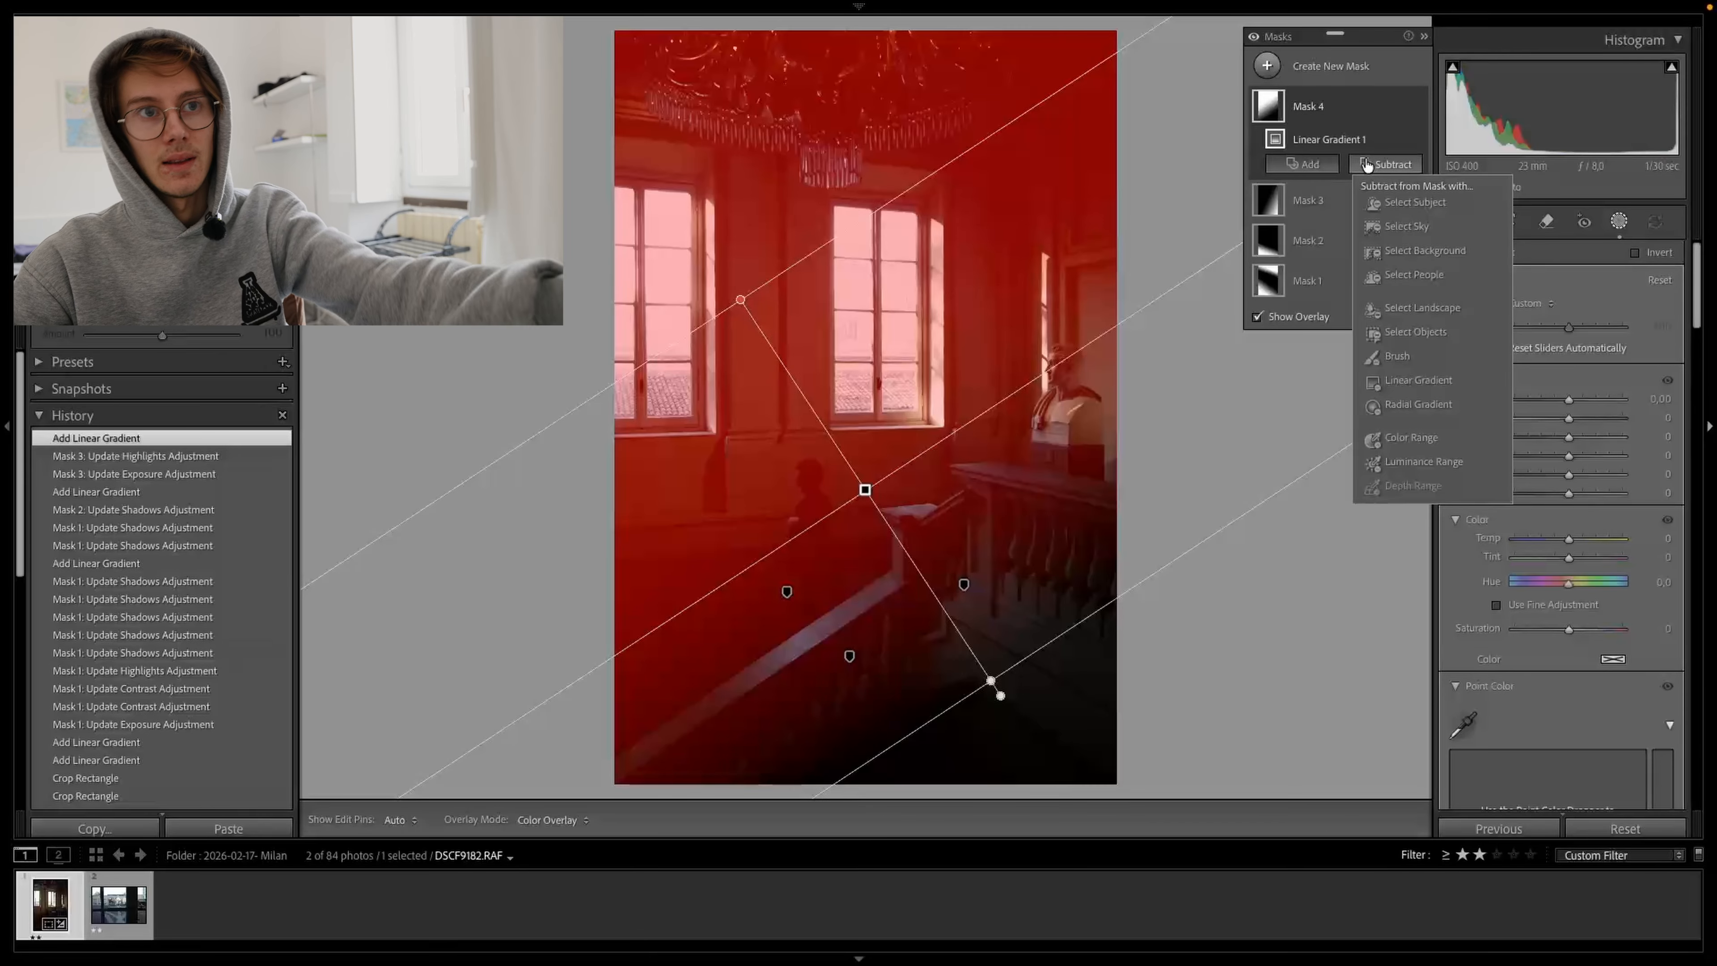
left_click(1417, 380)
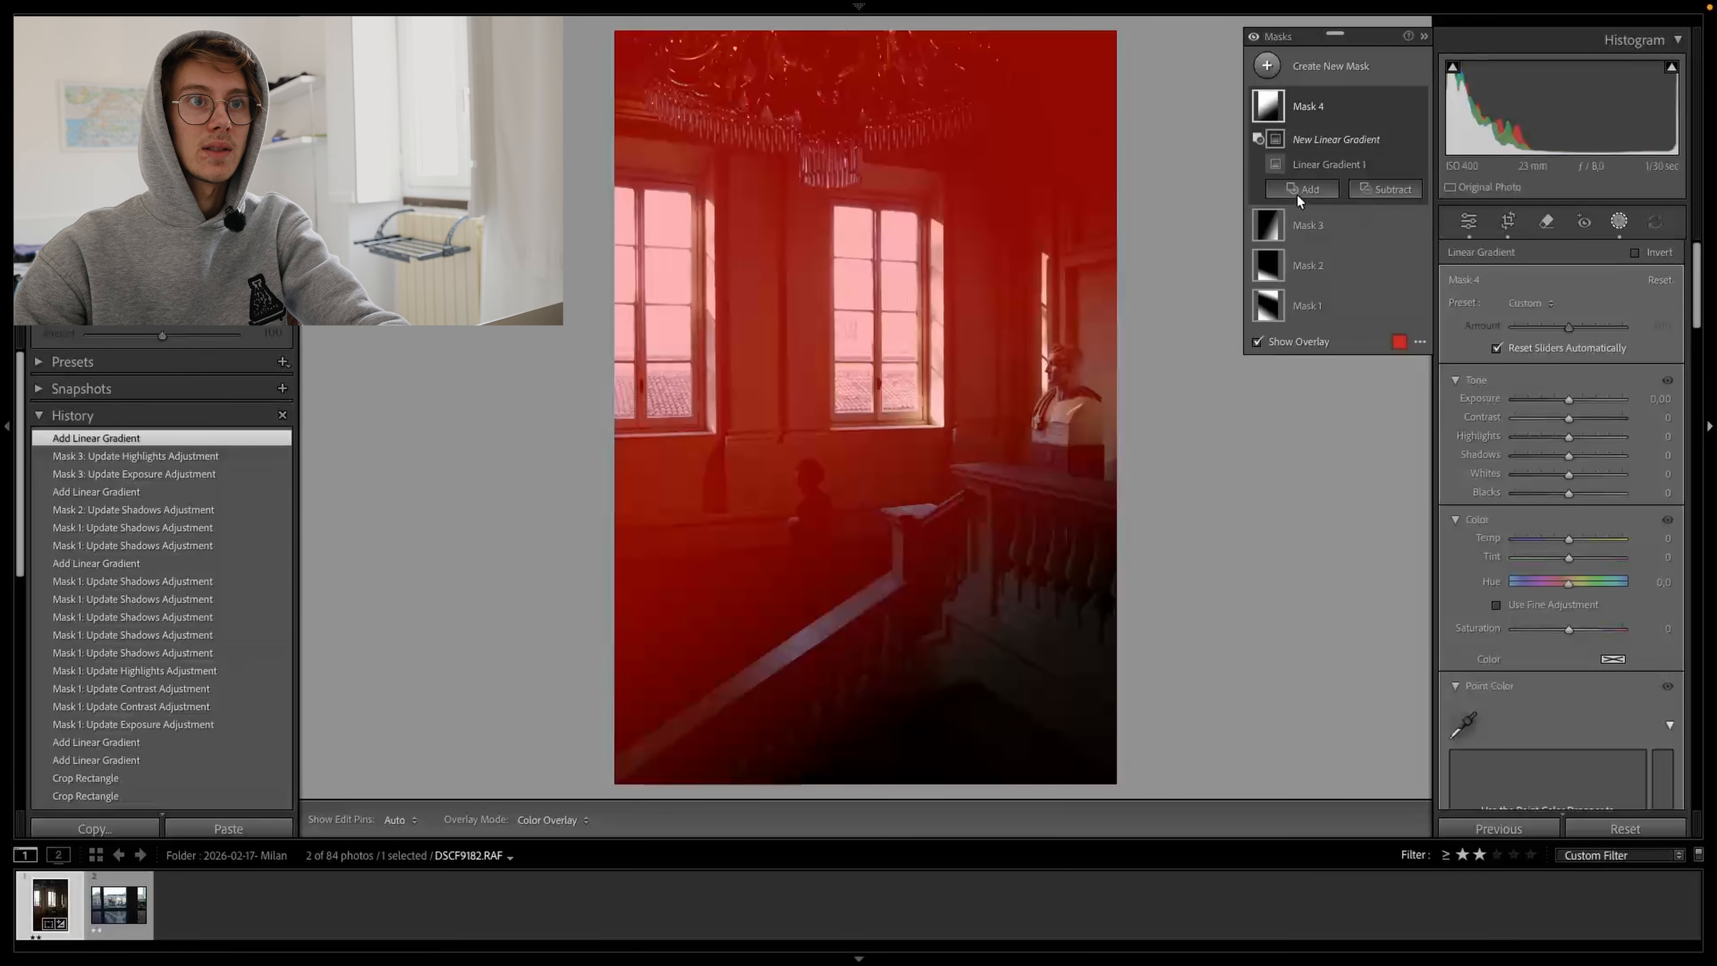
left_click_drag(979, 124, 659, 420)
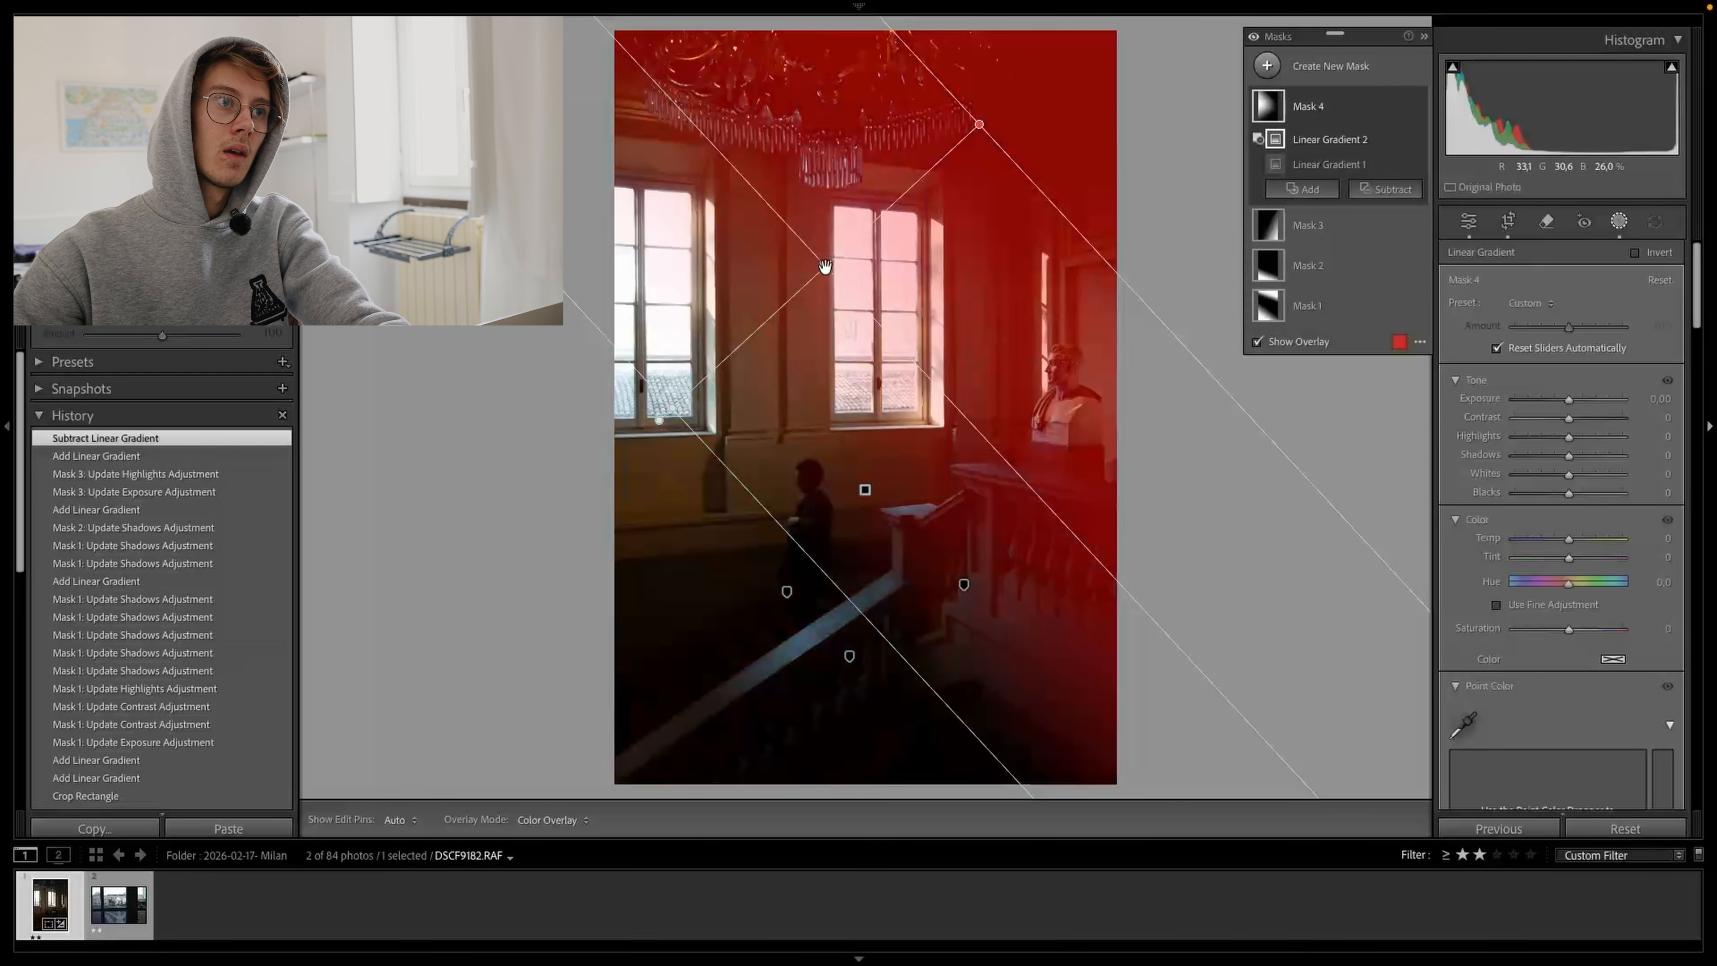
- Shift the subtracted gradient toward the photo's upper-right corner and adjust its spread and angle over the right-hand window
left_click_drag(825, 267, 913, 213)
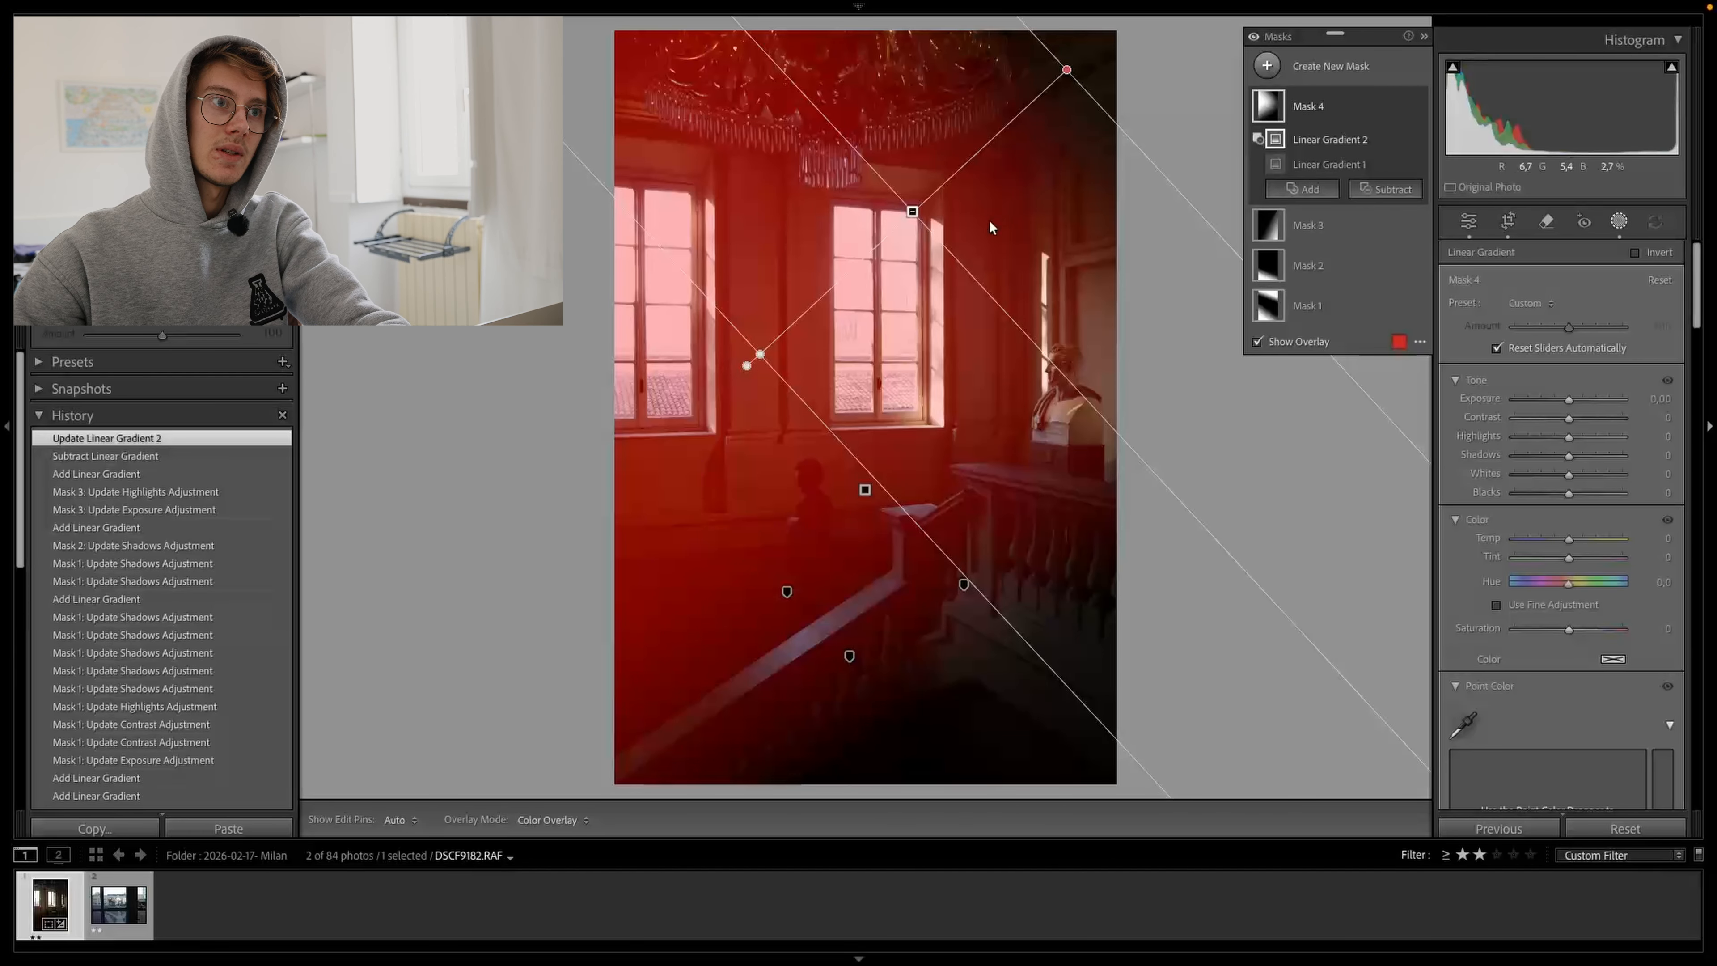
mouse_move(762, 353)
left_mouse_down()
mouse_move(617, 457)
mouse_move(834, 302)
mouse_move(1027, 138)
mouse_move(1031, 108)
mouse_move(866, 284)
mouse_move(641, 410)
mouse_move(883, 270)
mouse_move(752, 377)
left_mouse_up()
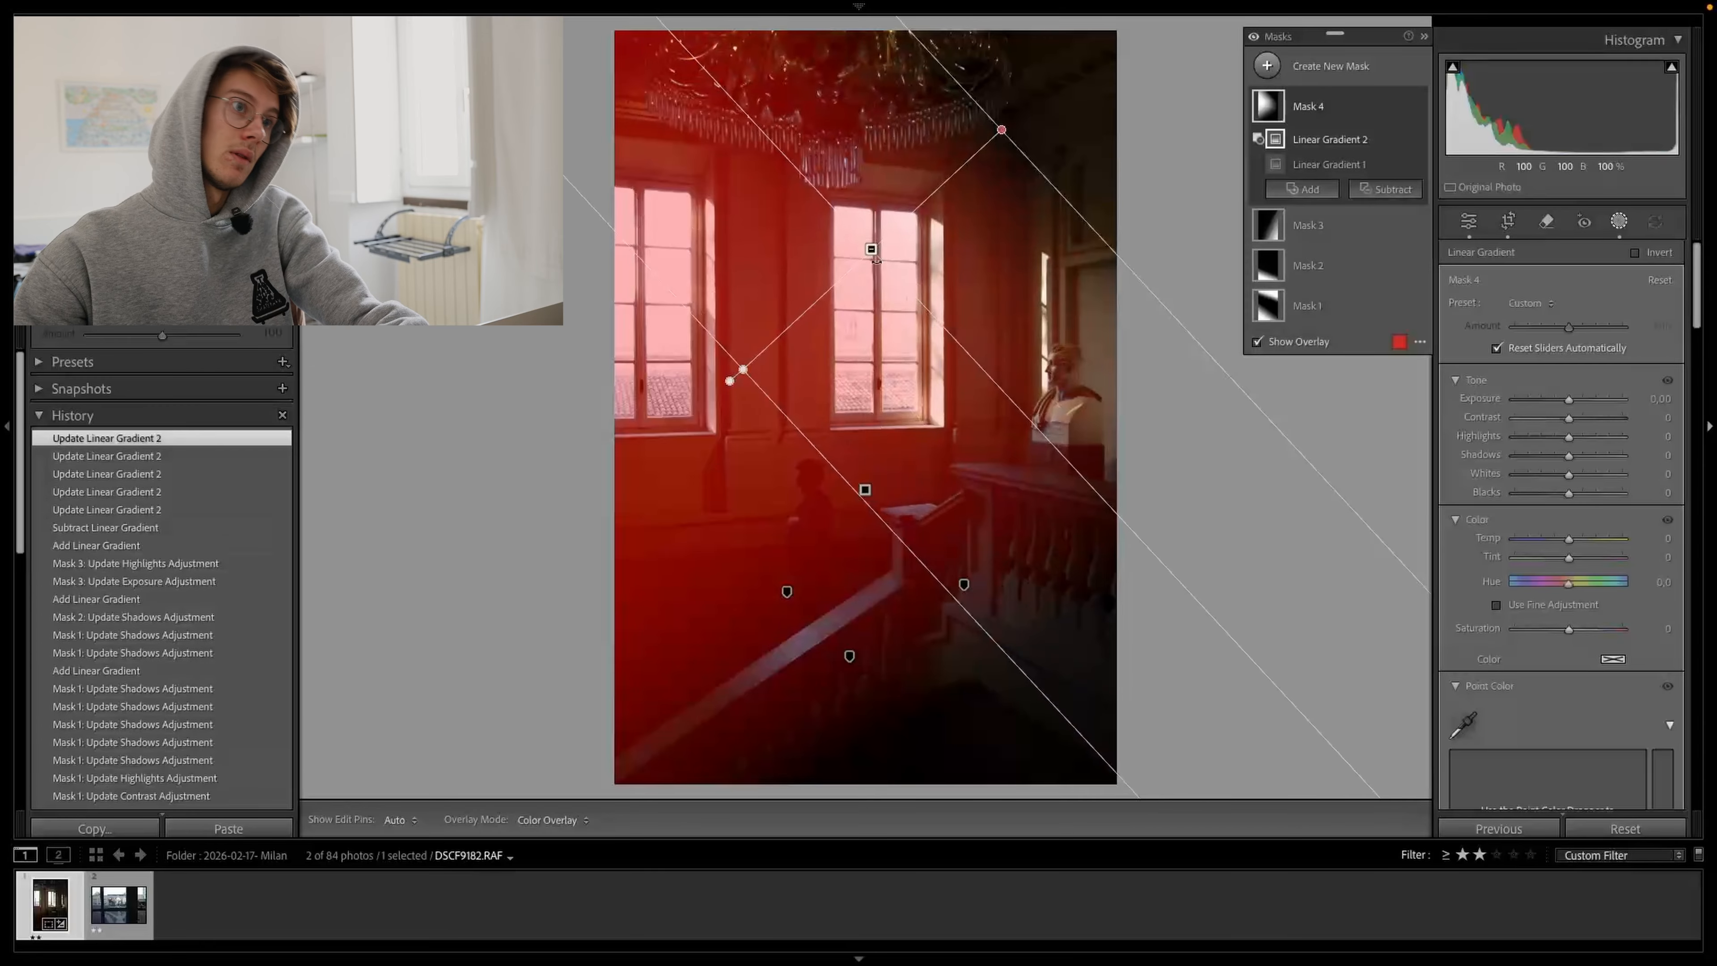
left_click_drag(872, 246, 927, 191)
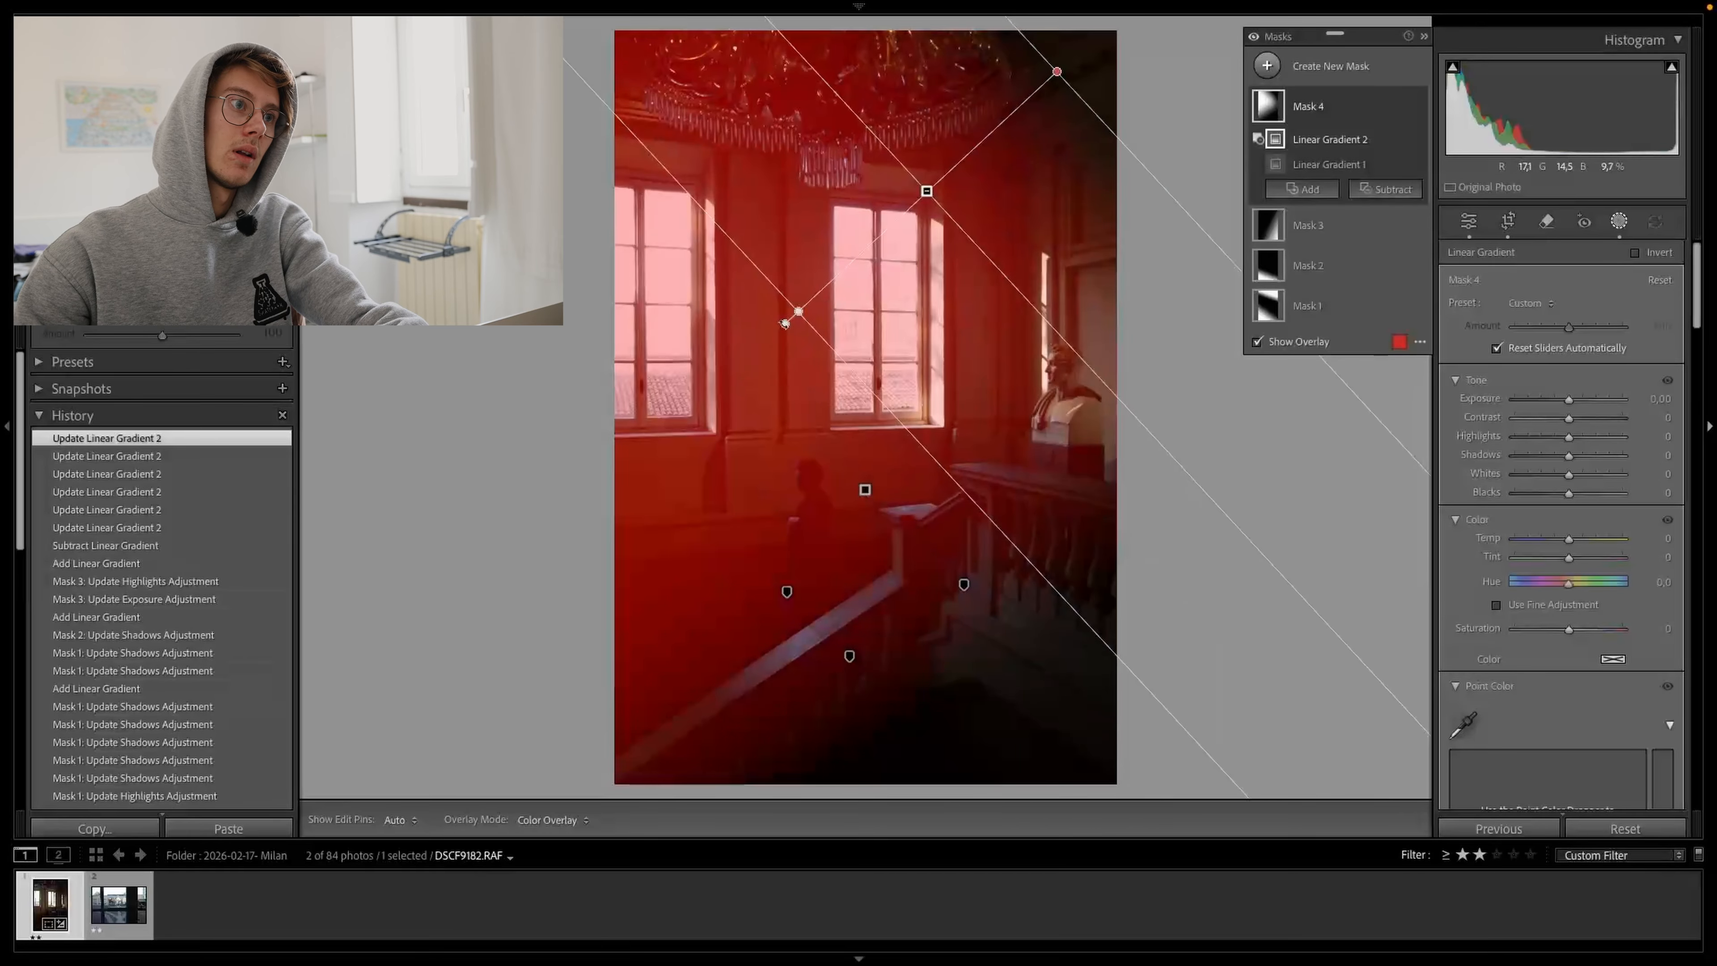
left_click_drag(785, 324, 817, 320)
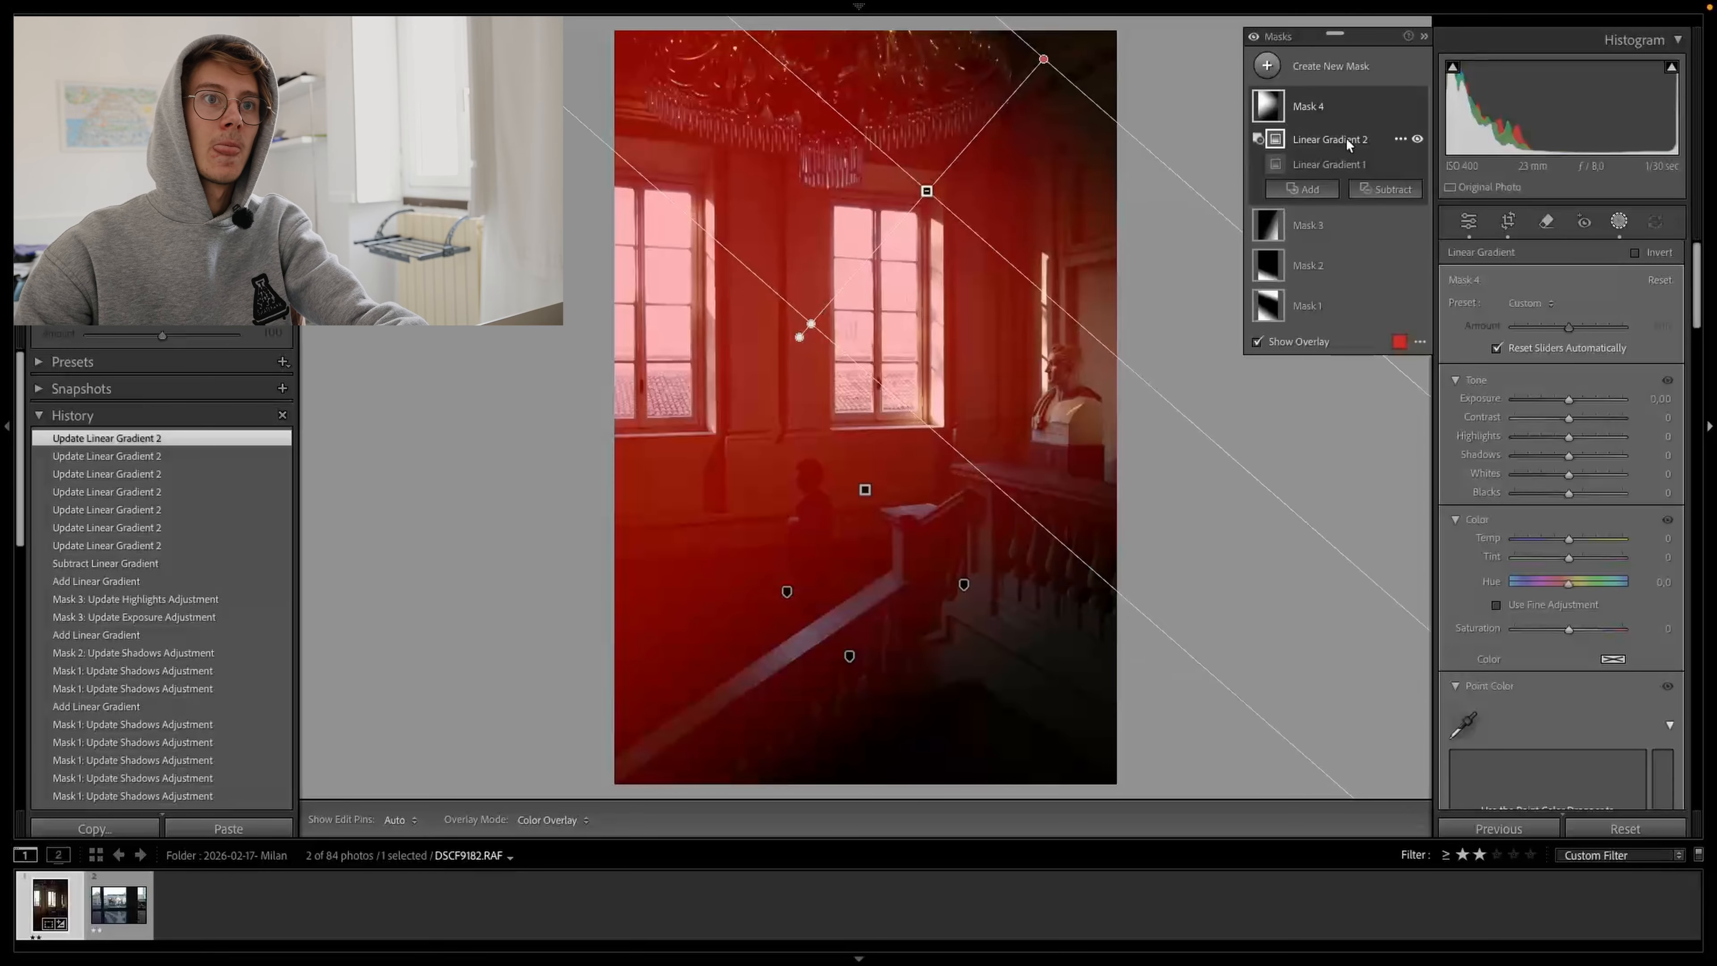
- Subtract another linear gradient from the photo's lower-left edge toward the standing figure, and fine-tune its angle, position and spread
left_click(1380, 195)
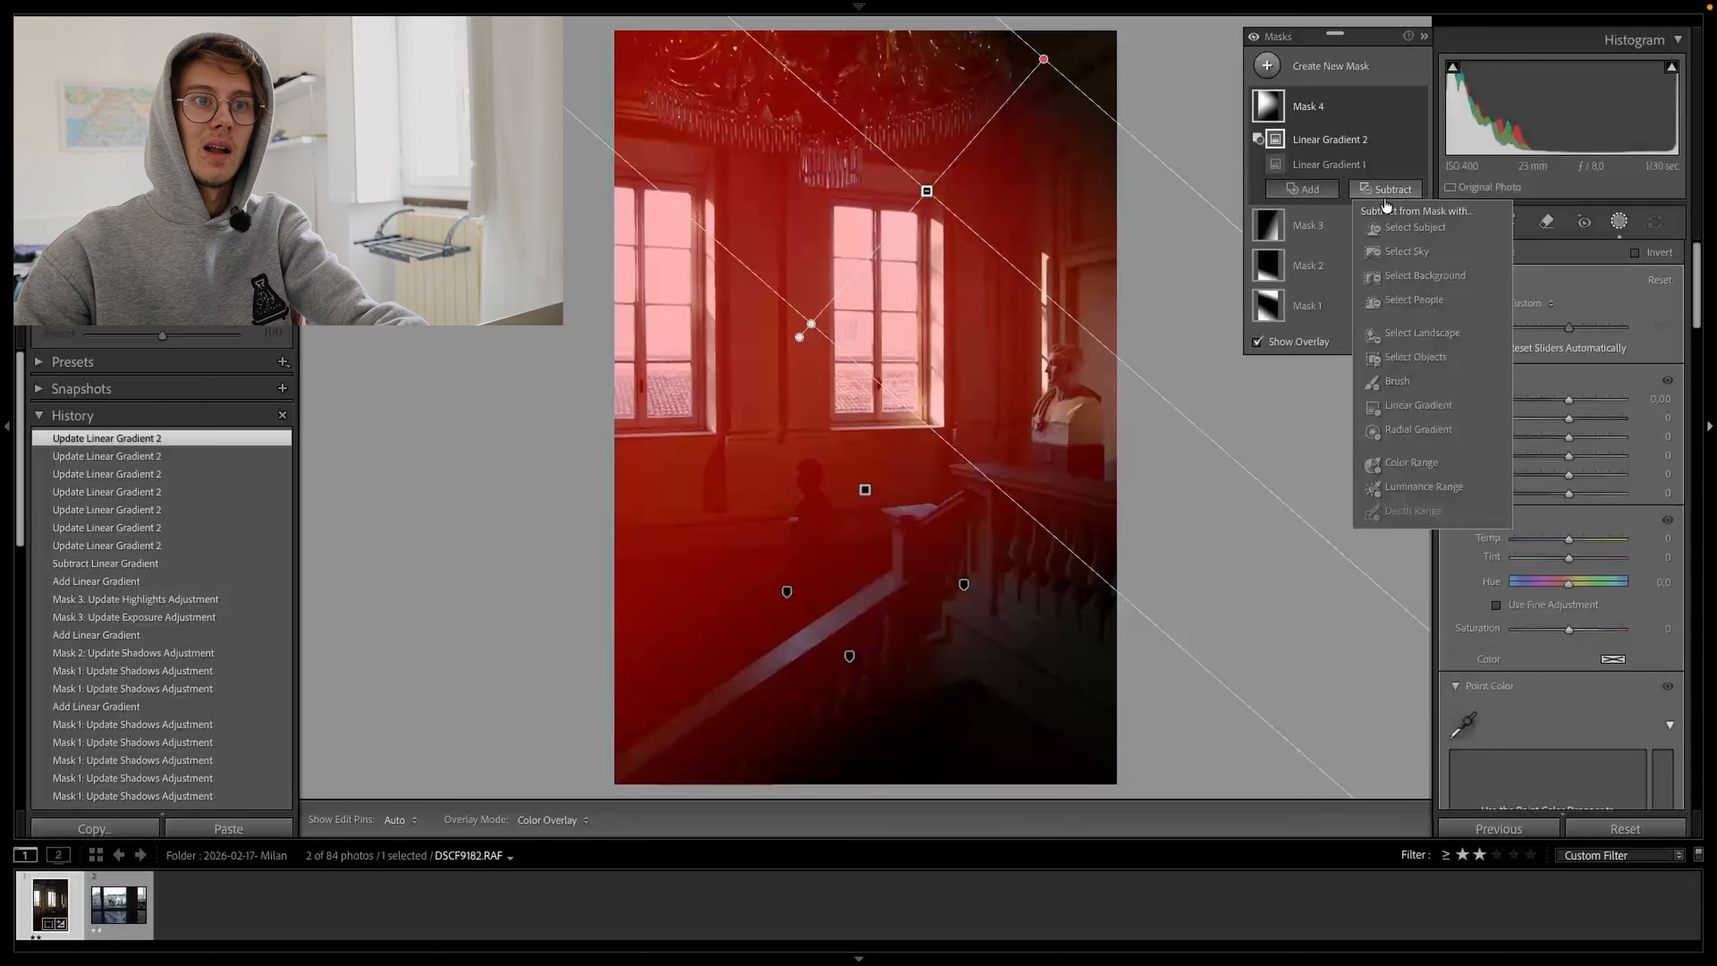
left_click(1408, 418)
left_click_drag(588, 675, 688, 646)
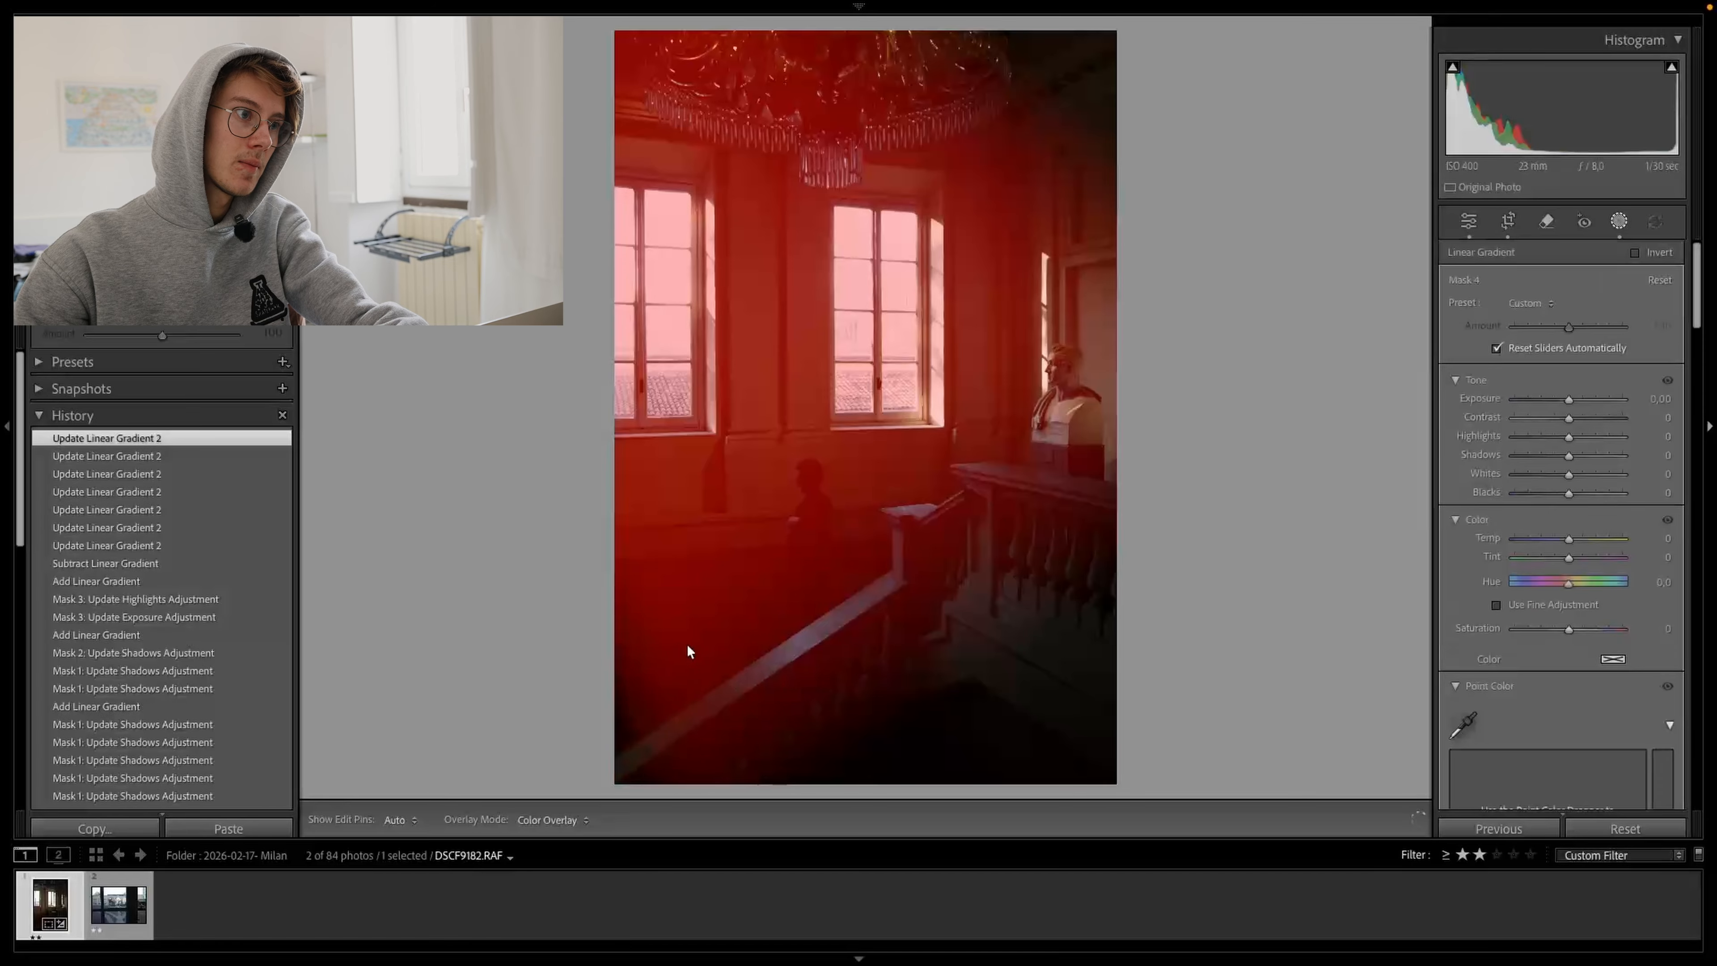
left_click_drag(794, 523, 786, 535)
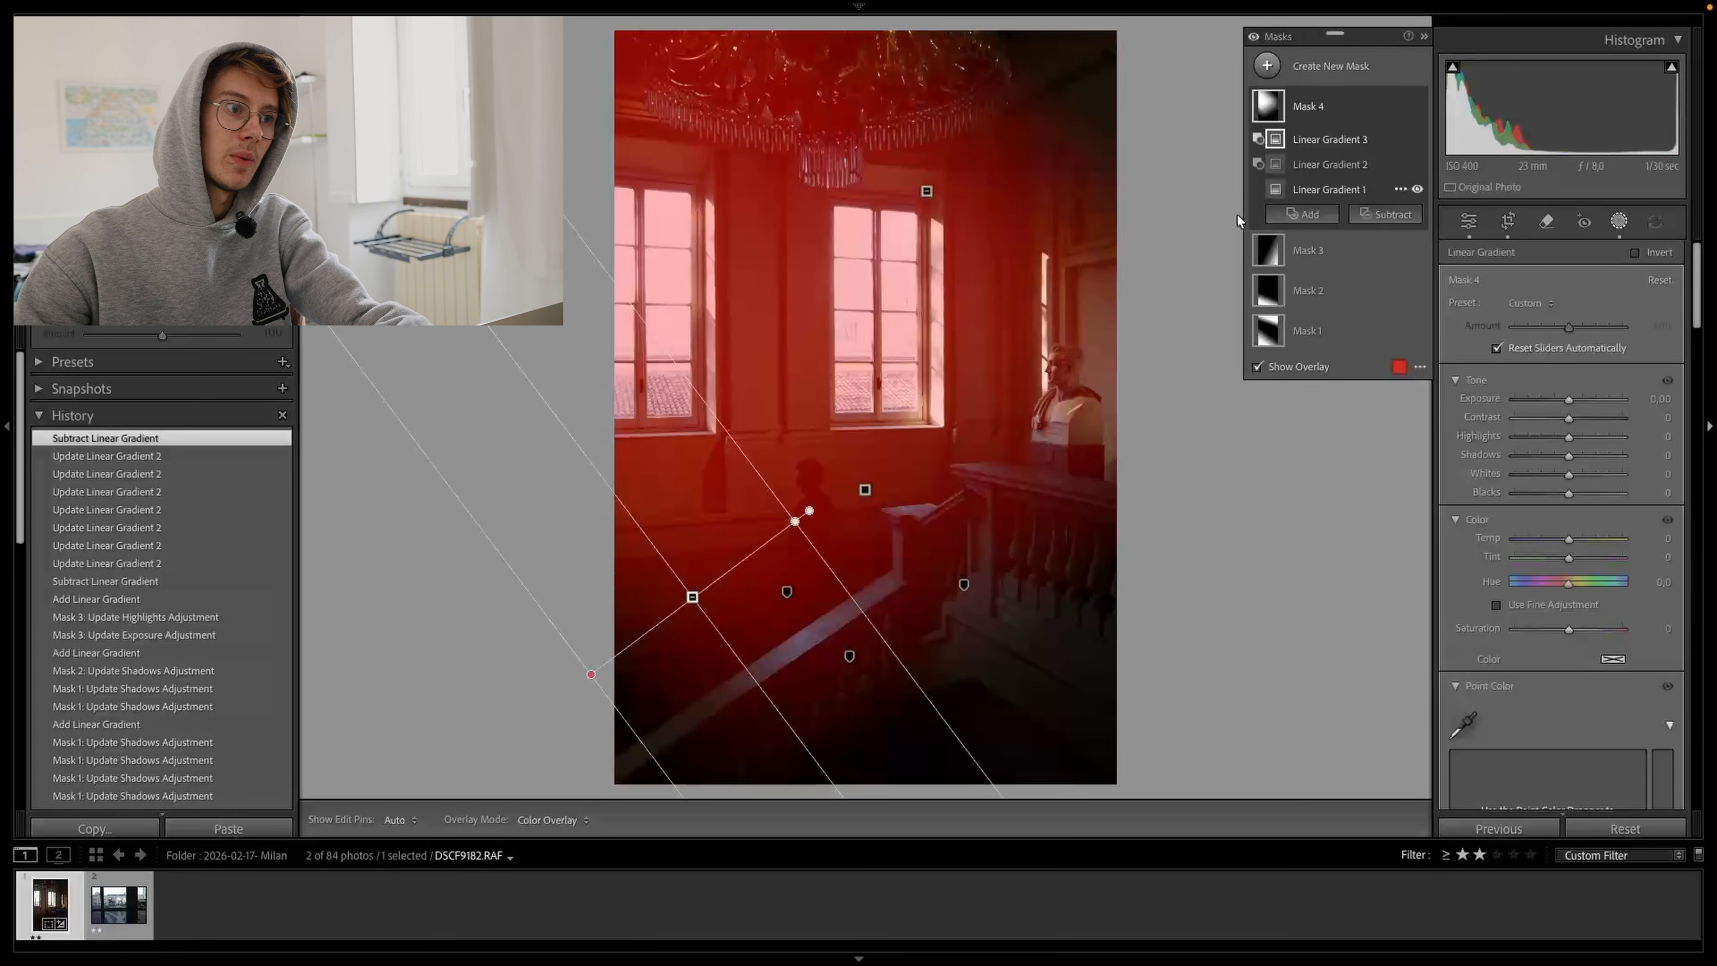
left_click_drag(814, 513, 803, 506)
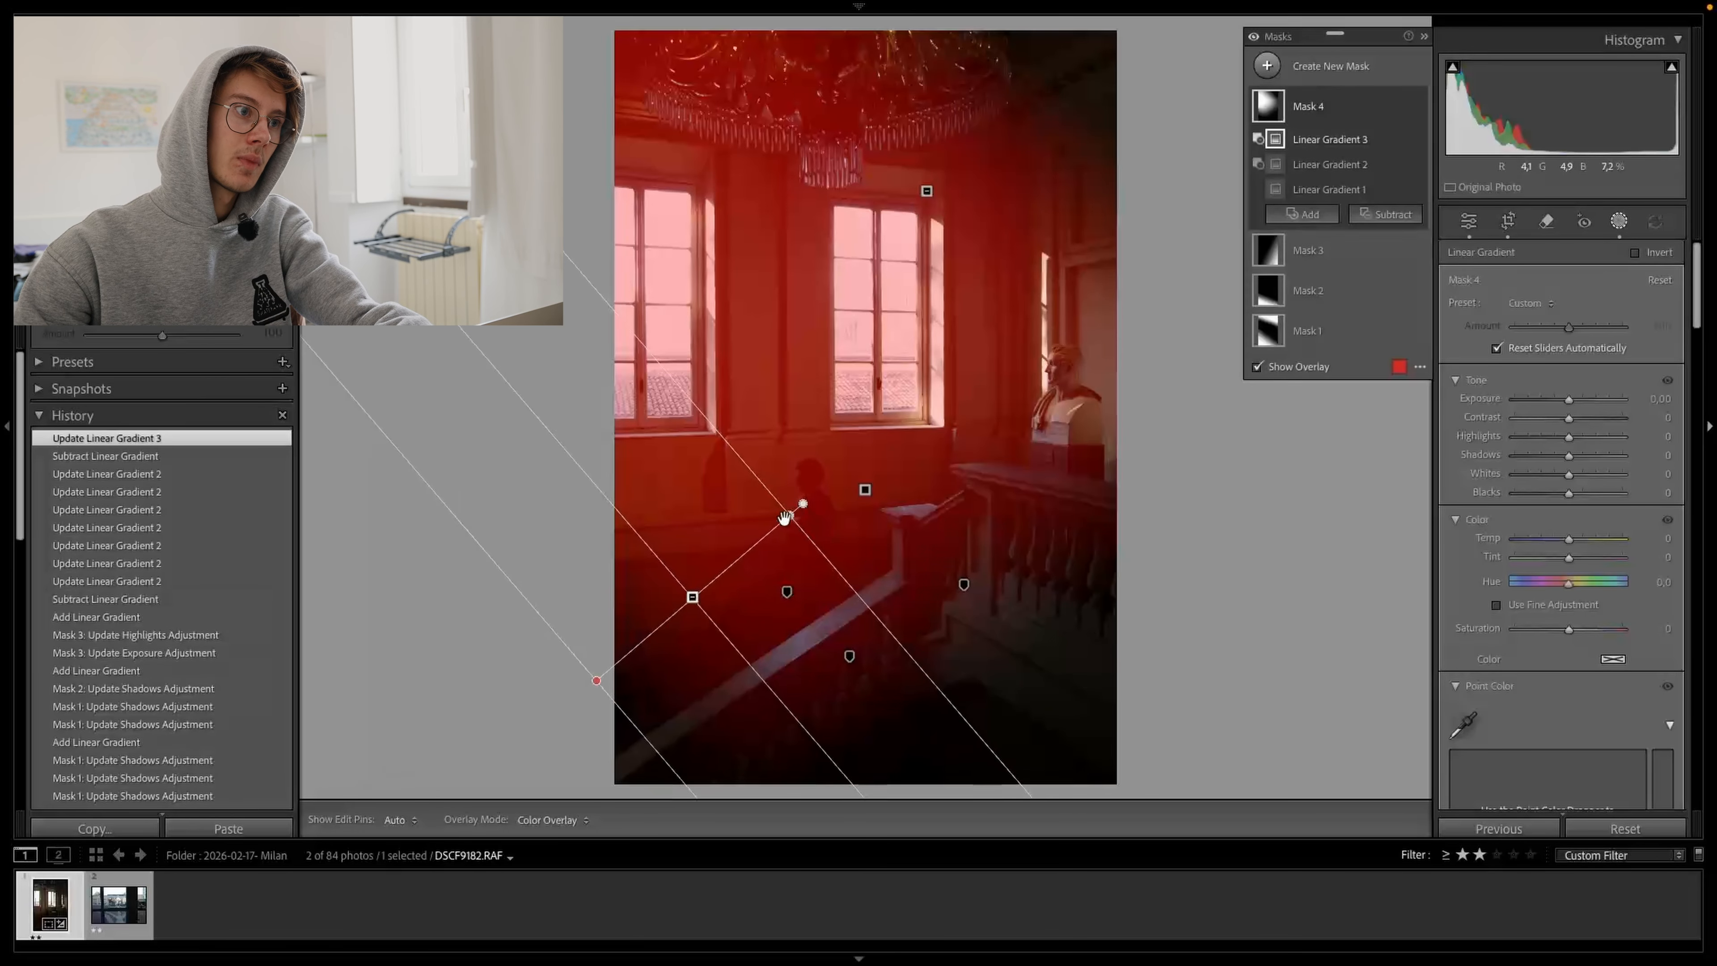
left_click_drag(692, 598, 708, 586)
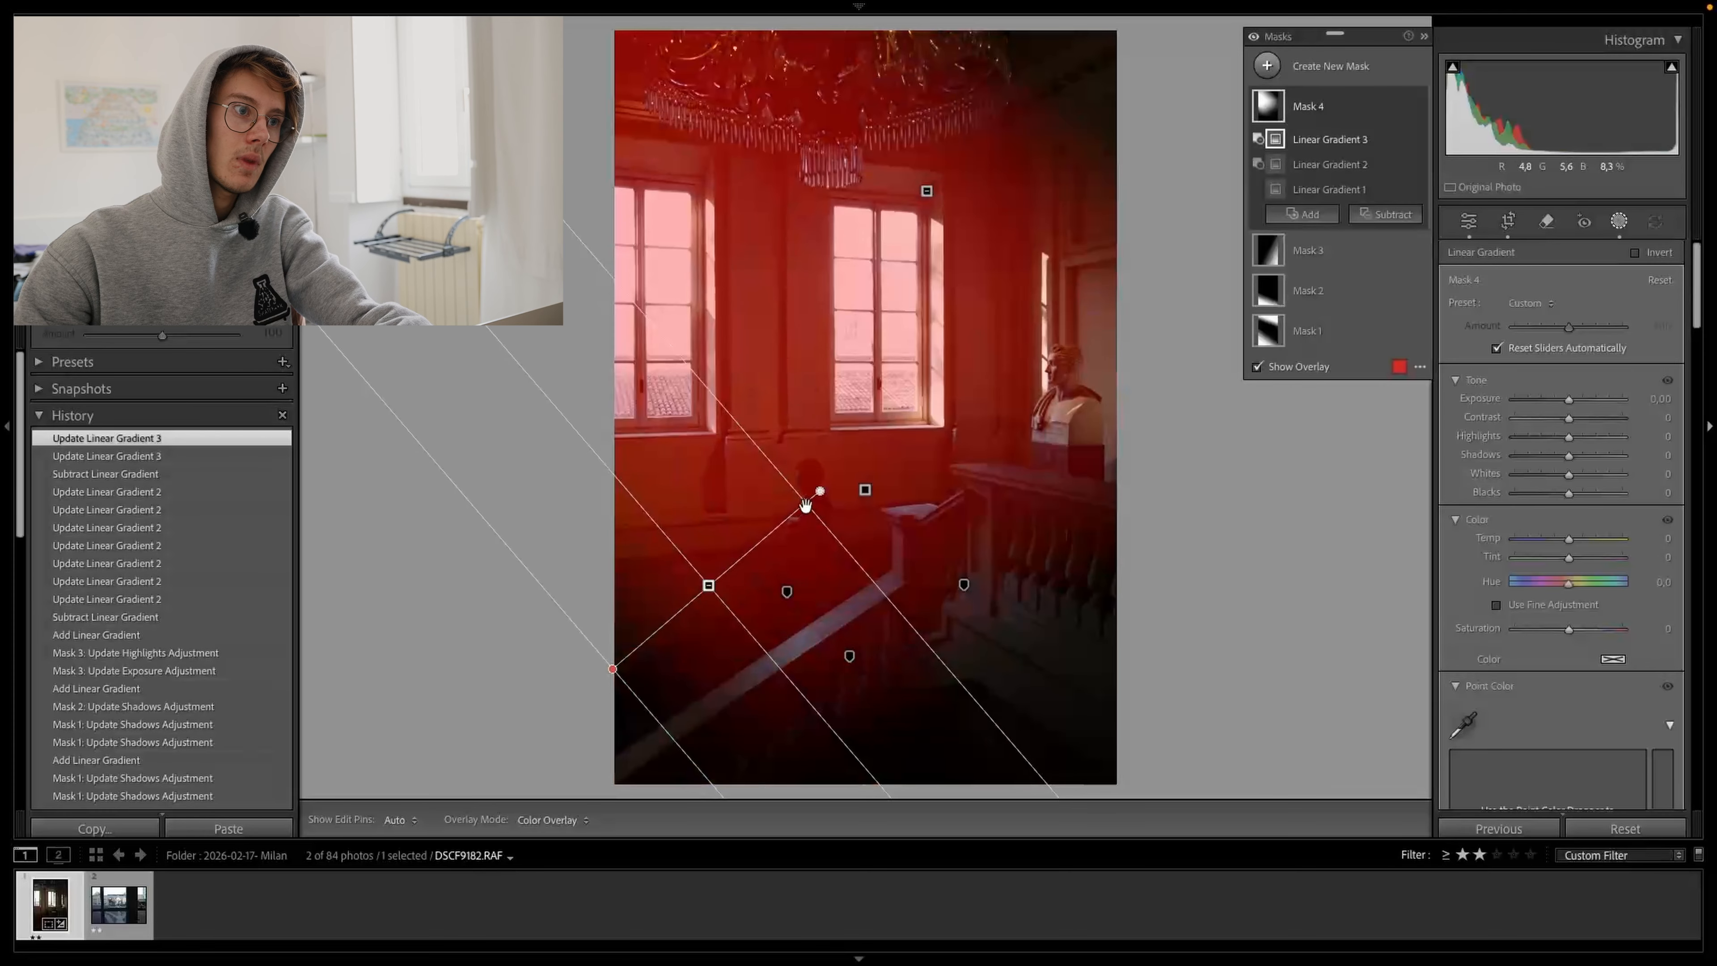
left_click_drag(806, 505, 765, 534)
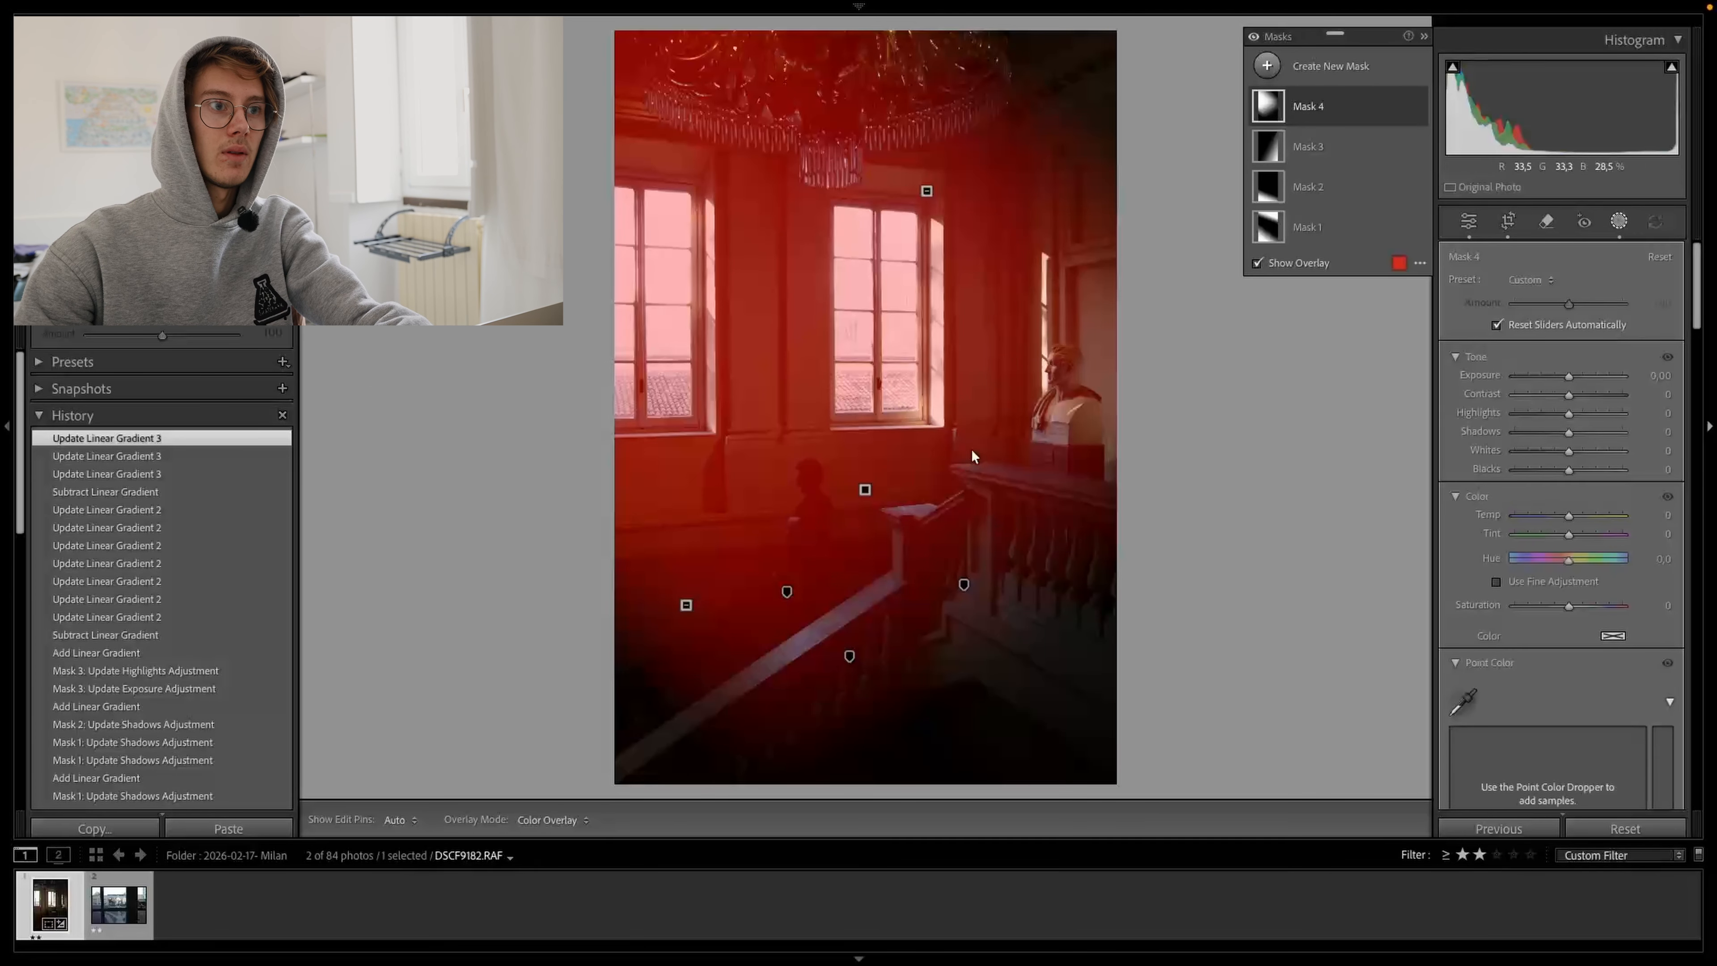
- Extend the mask's original gradient slightly farther toward the lower-right stairs and hide the overlay
left_click(1308, 112)
left_click(1321, 191)
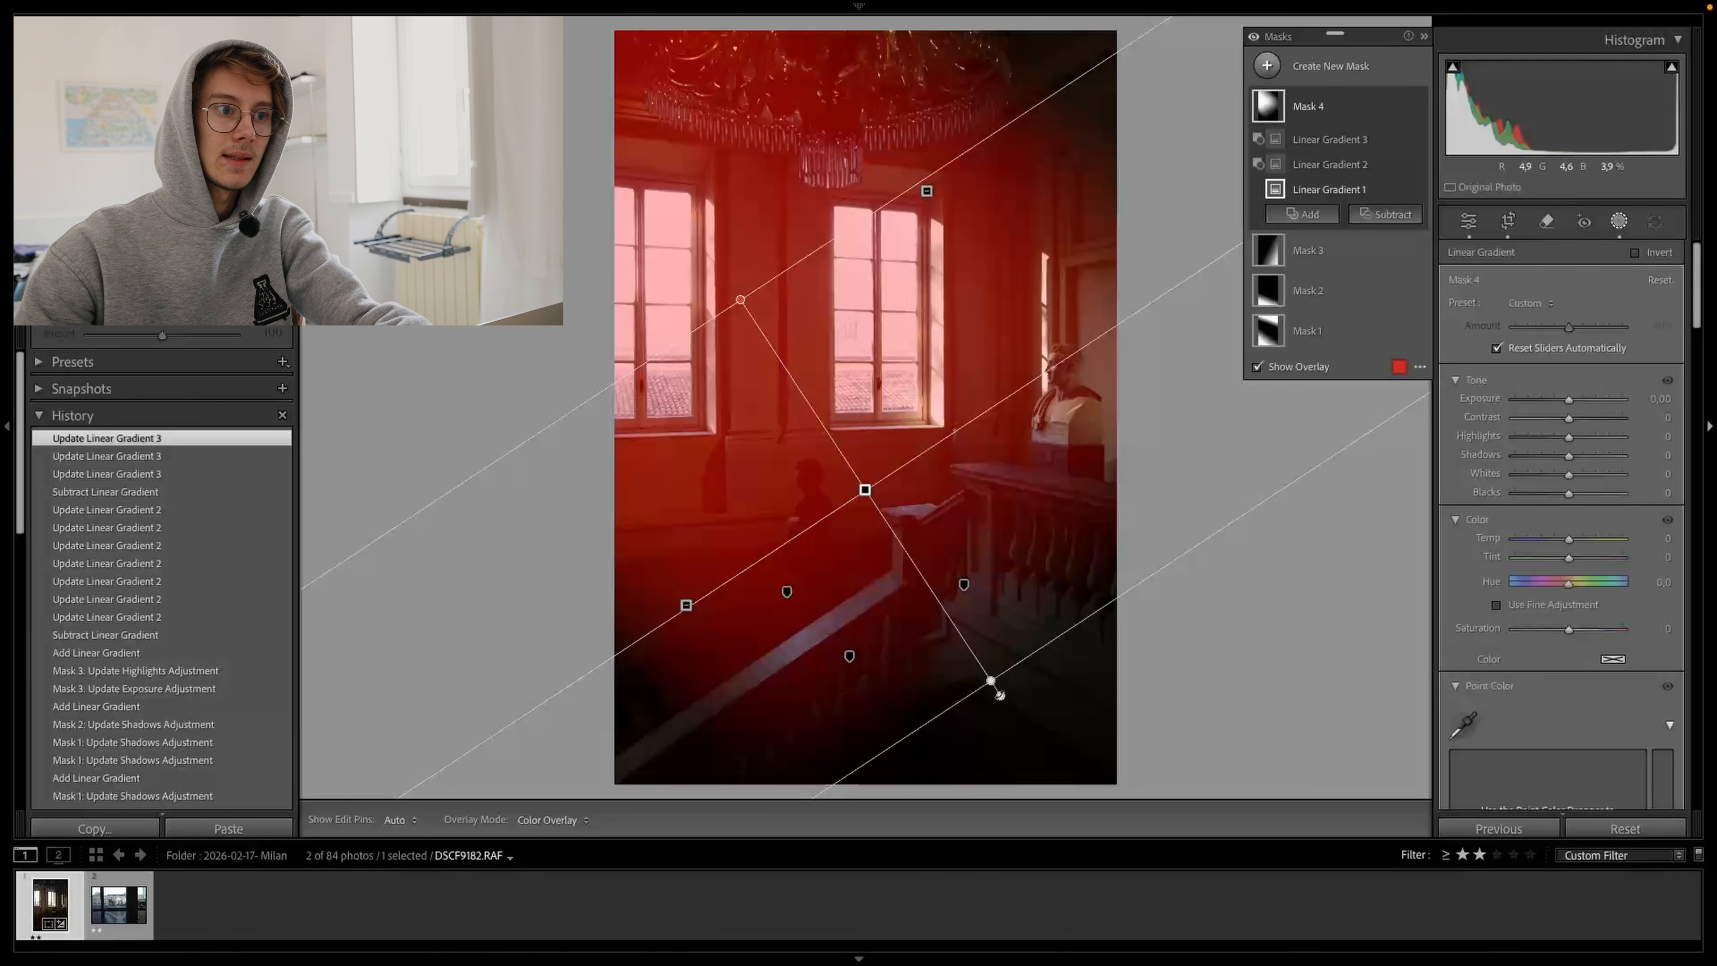
left_click_drag(988, 680, 1005, 703)
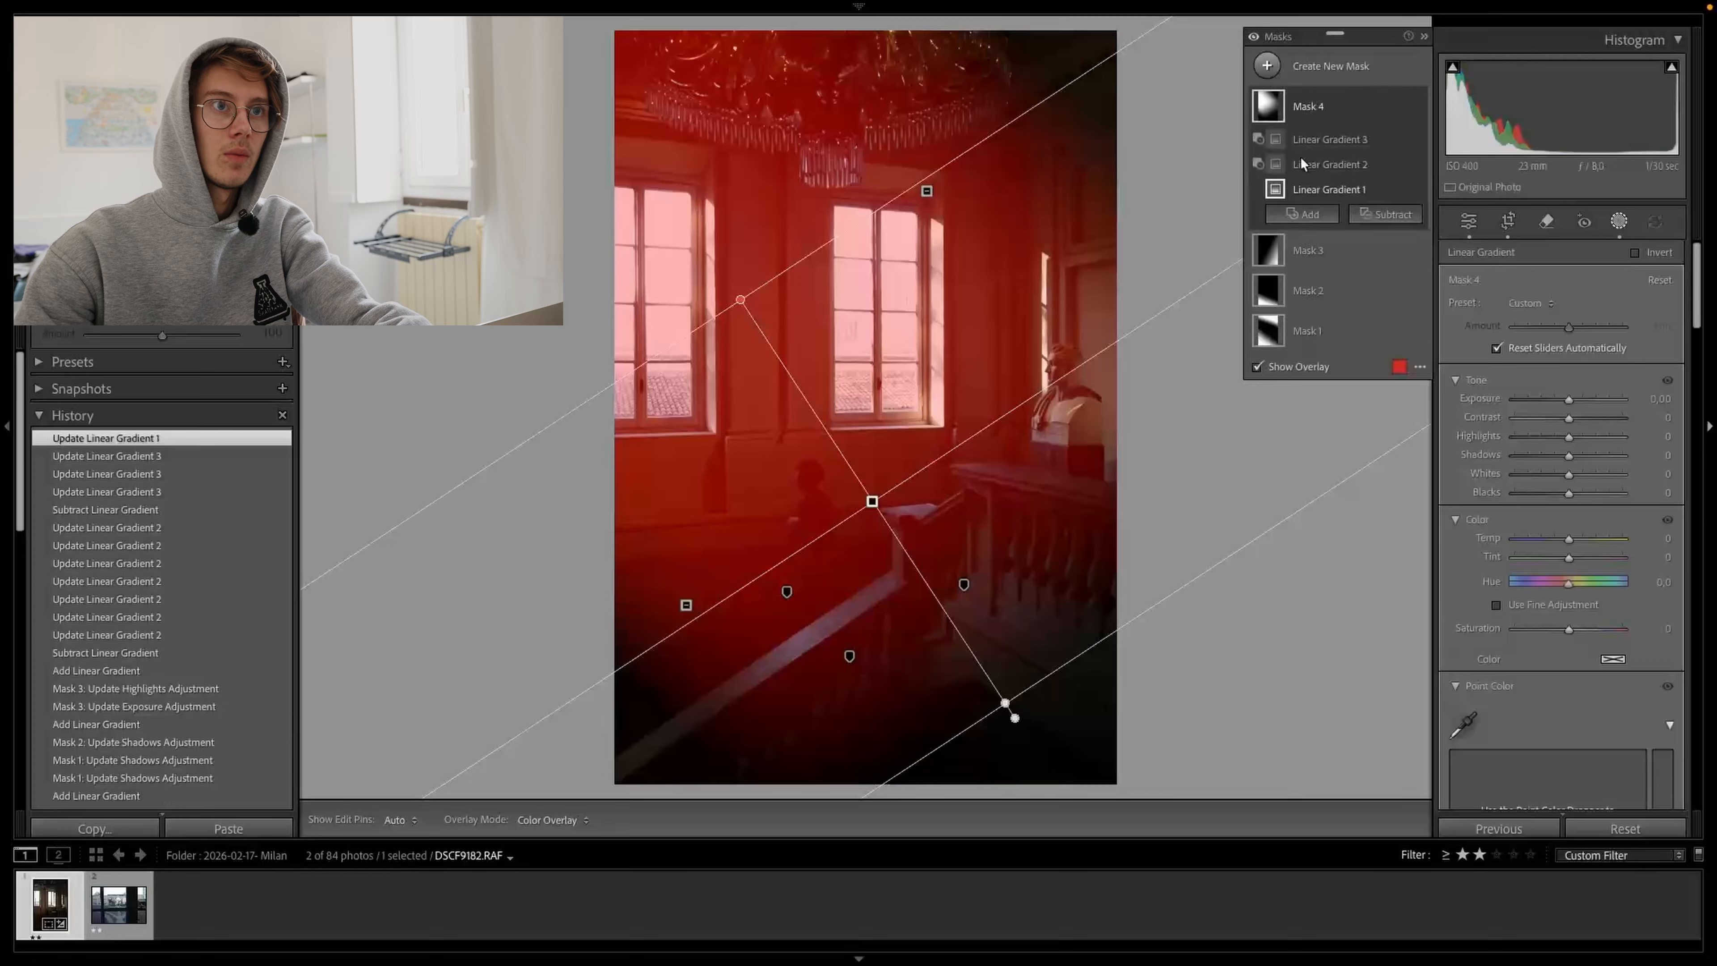
left_click(1307, 97)
key("o")
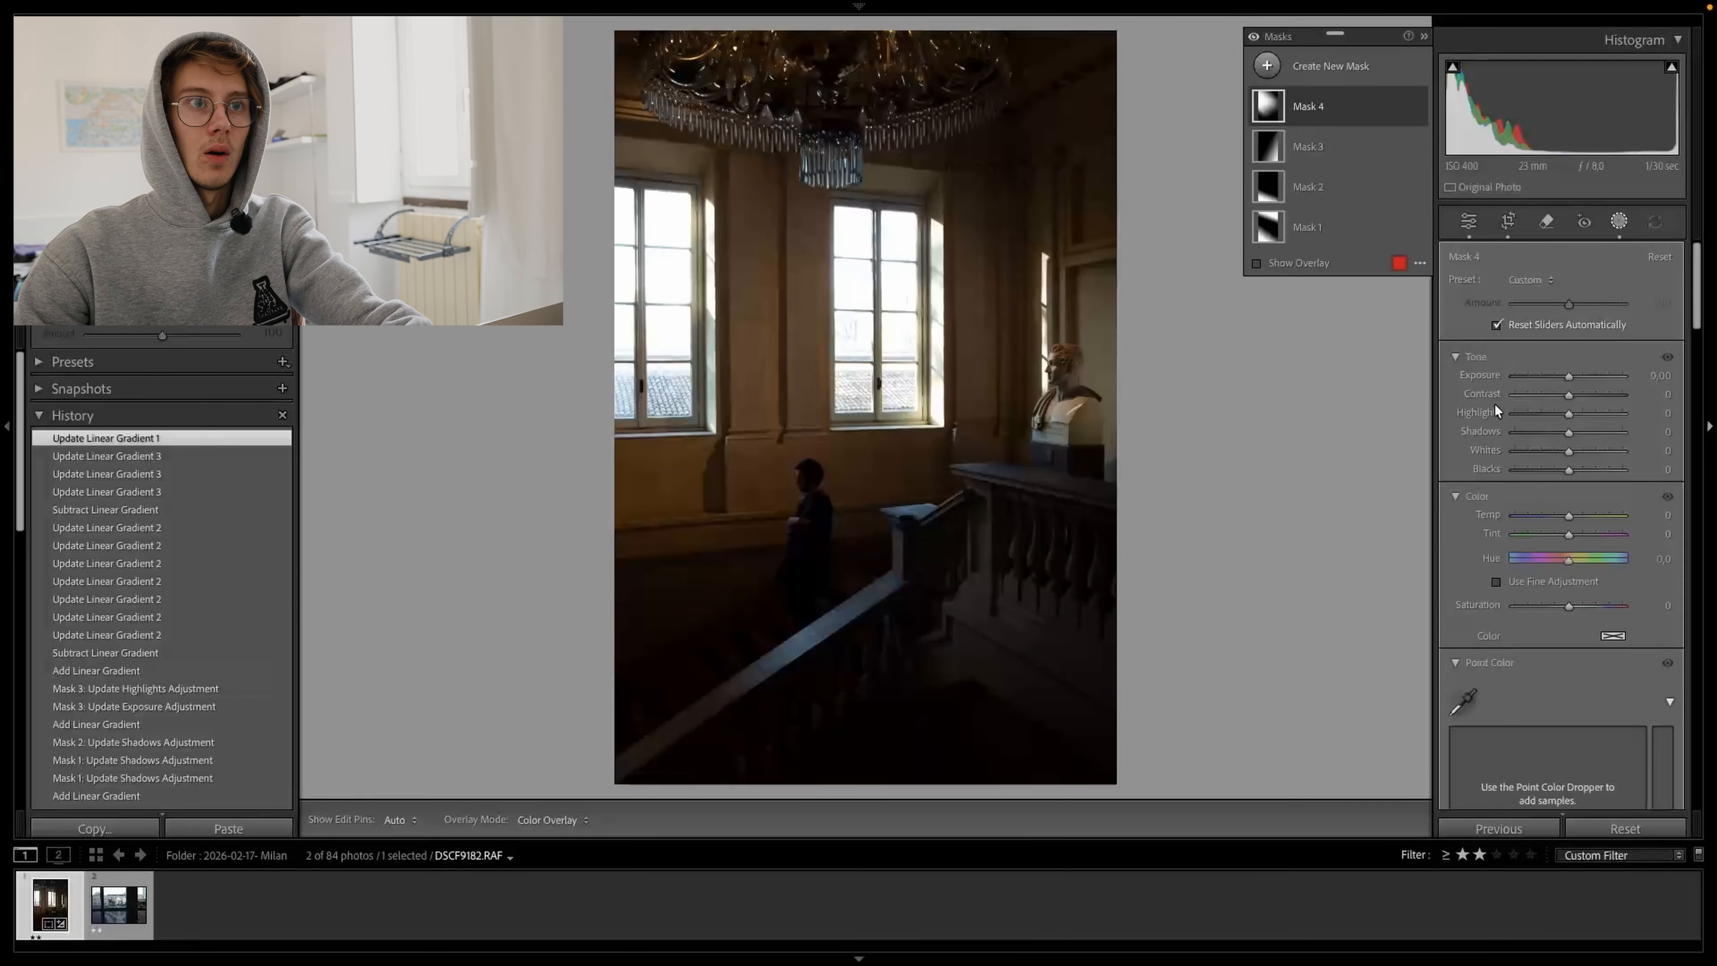
left_click(1283, 265)
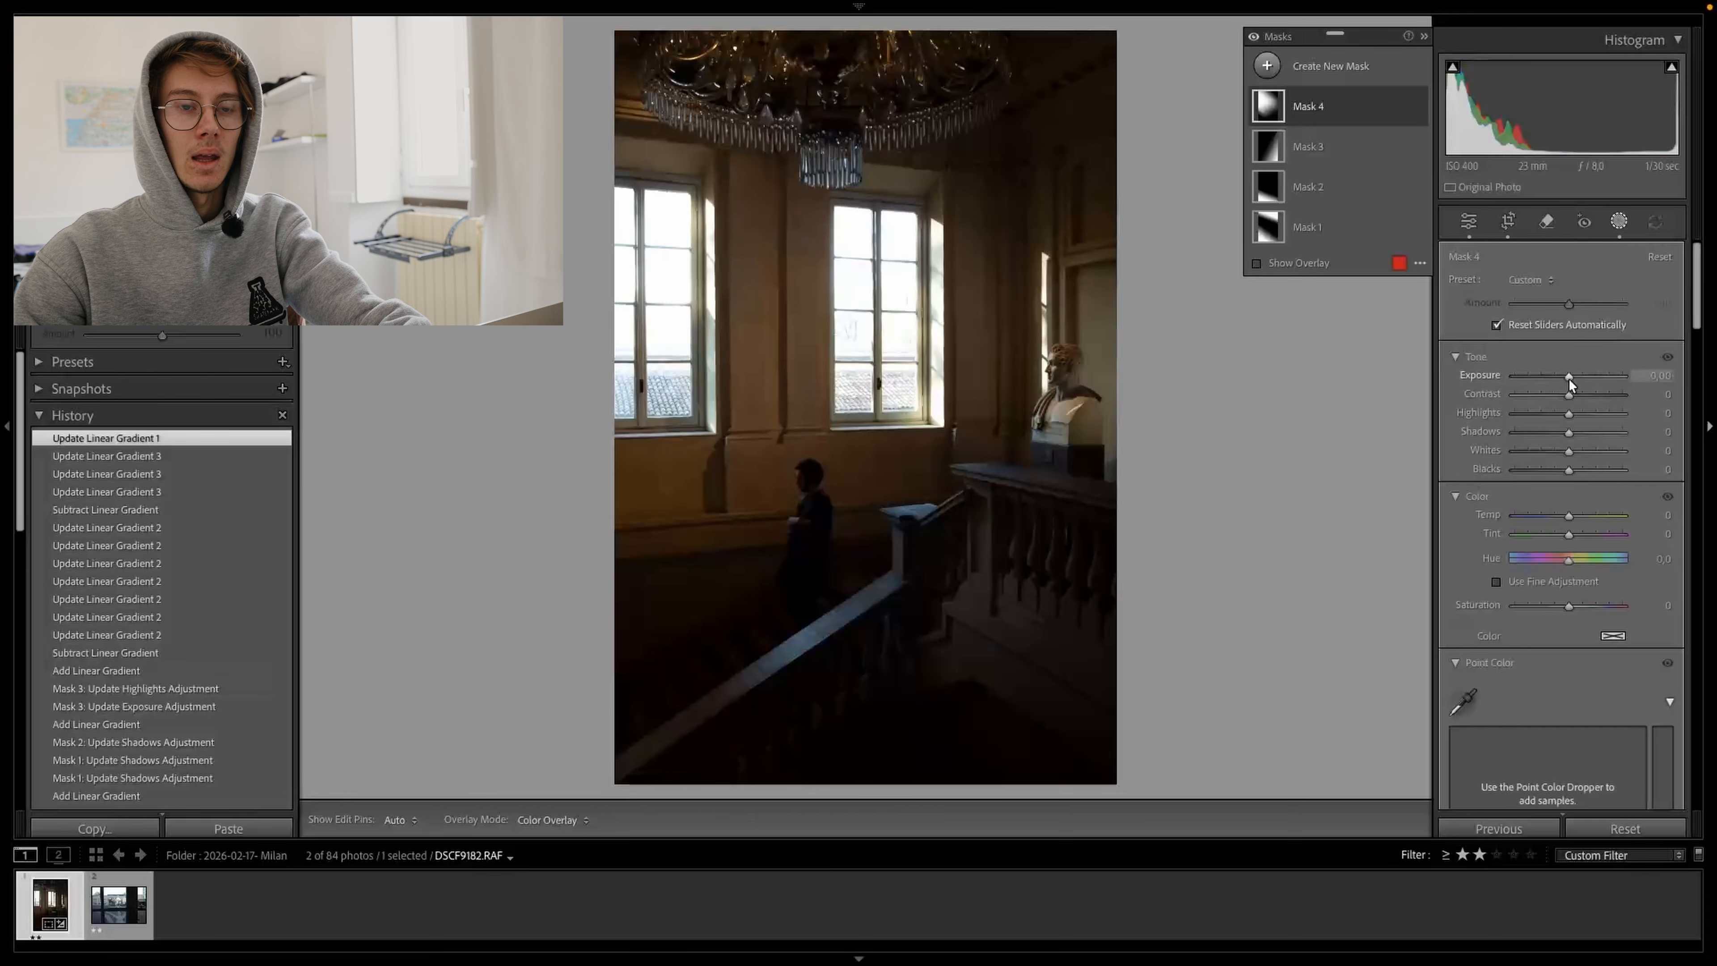